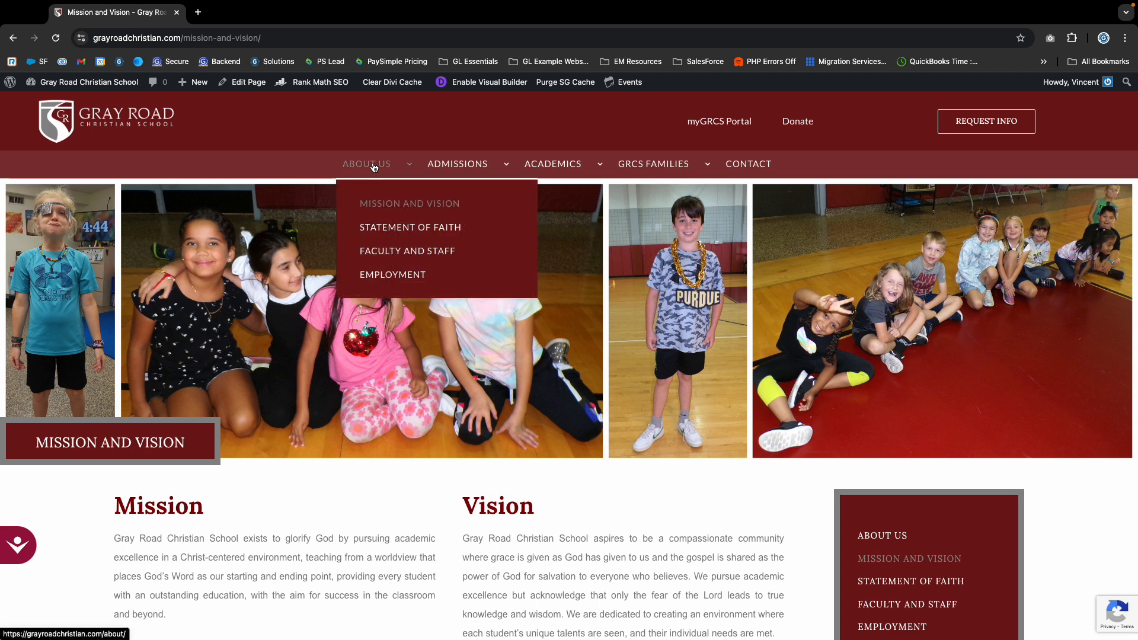
Step: Review the Mission and Vision page and its About Us submenu
{"action": "scroll", "coordinate": [383, 211], "scroll_direction": "down", "scroll_amount": 1}
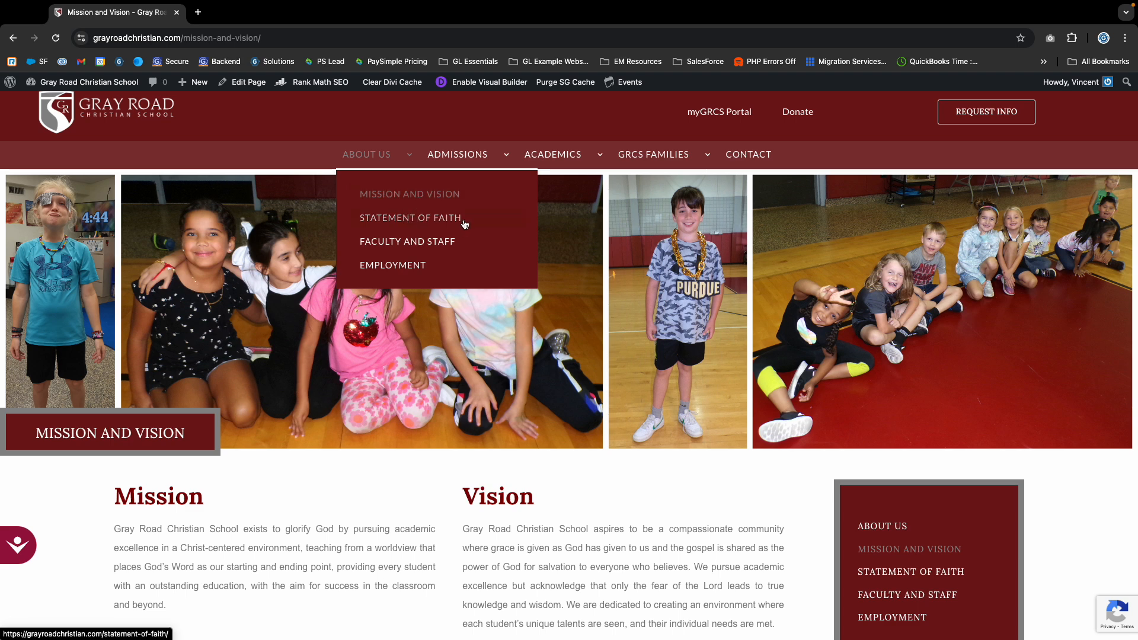
{"action": "scroll", "coordinate": [482, 503], "scroll_direction": "down", "scroll_amount": 5}
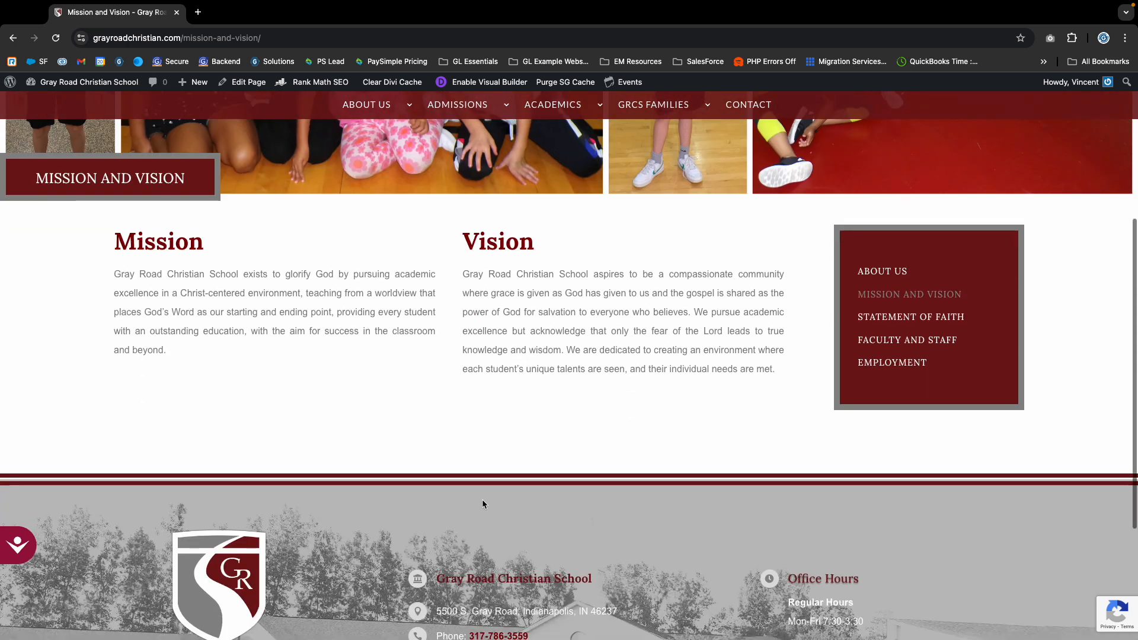
{"action": "scroll", "coordinate": [481, 501], "scroll_direction": "up", "scroll_amount": 5}
{"action": "mouse_move", "coordinate": [433, 179]}
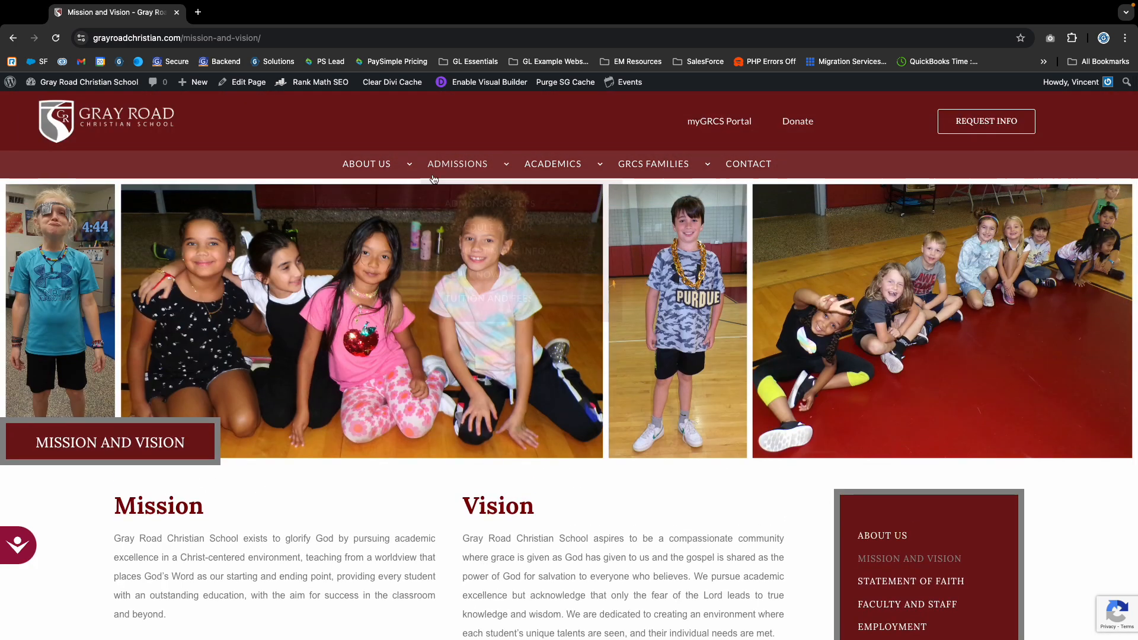
Step: Open the school's home page and look over its sections and the GRCS Families submenu
{"action": "left_click", "coordinate": [175, 125]}
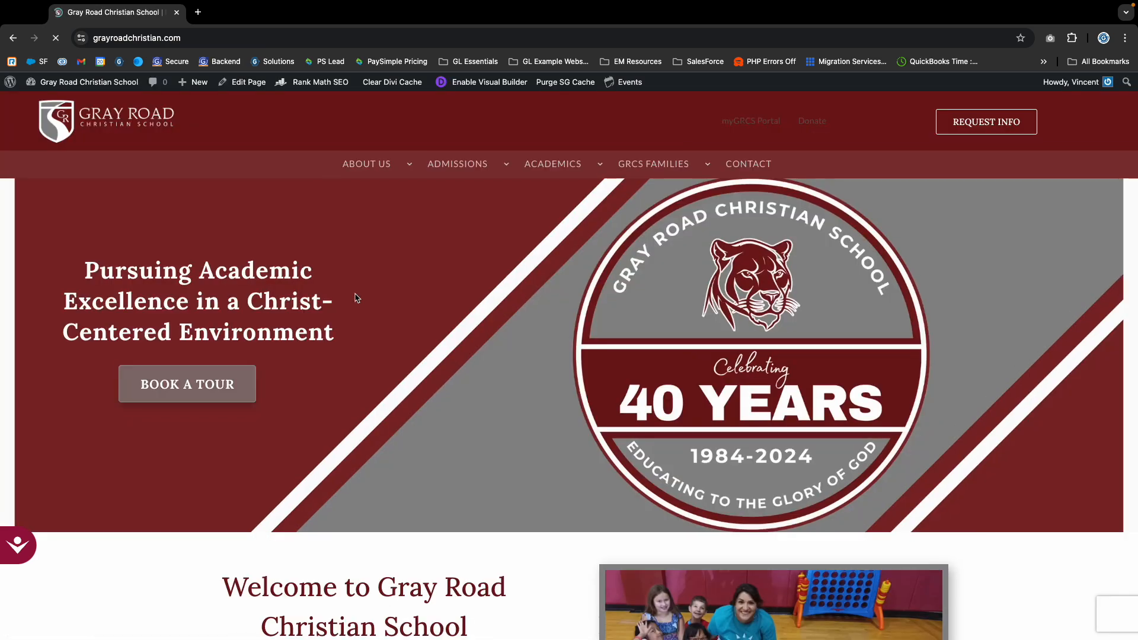
{"action": "scroll", "coordinate": [183, 164], "scroll_direction": "down", "scroll_amount": 4}
{"action": "scroll", "coordinate": [183, 164], "scroll_direction": "down", "scroll_amount": 4}
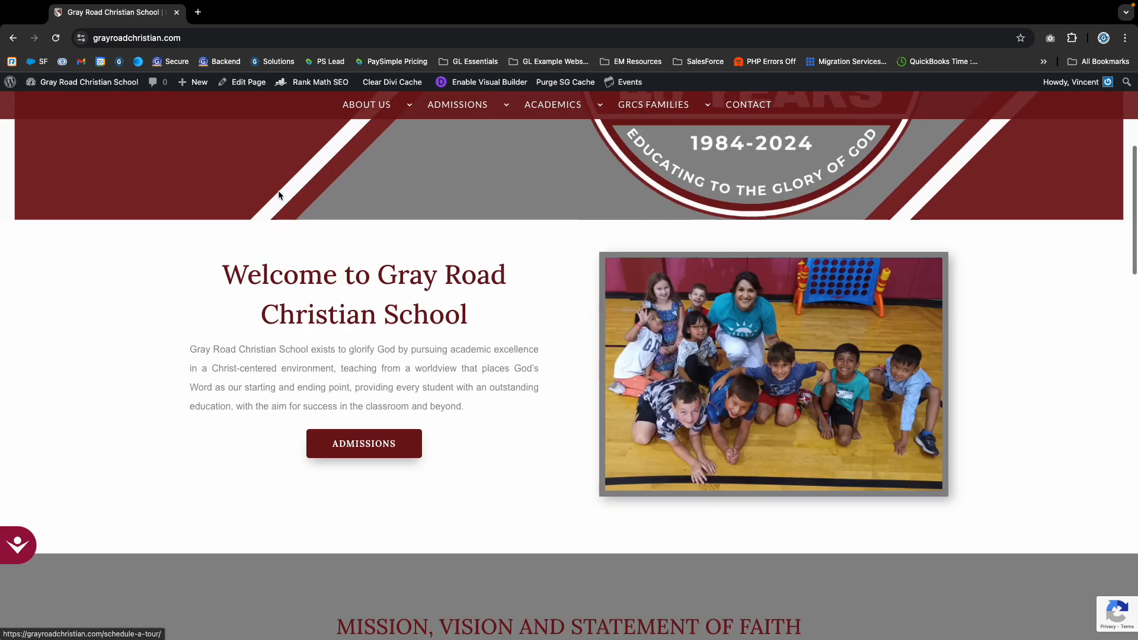
{"action": "scroll", "coordinate": [382, 317], "scroll_direction": "down", "scroll_amount": 15}
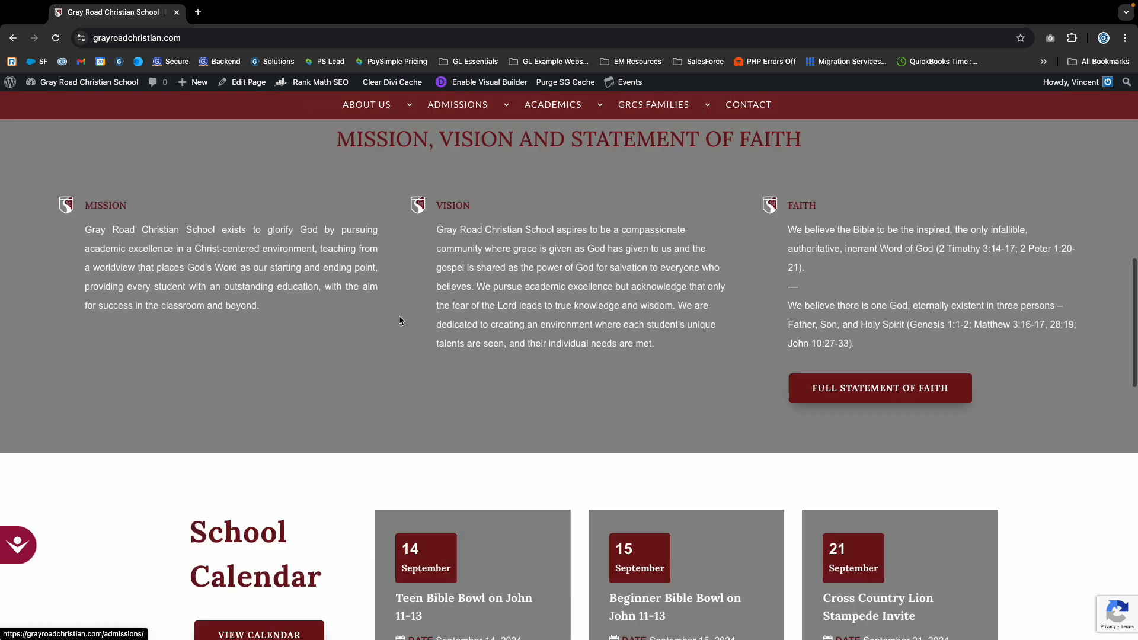
{"action": "scroll", "coordinate": [390, 307], "scroll_direction": "up", "scroll_amount": 20}
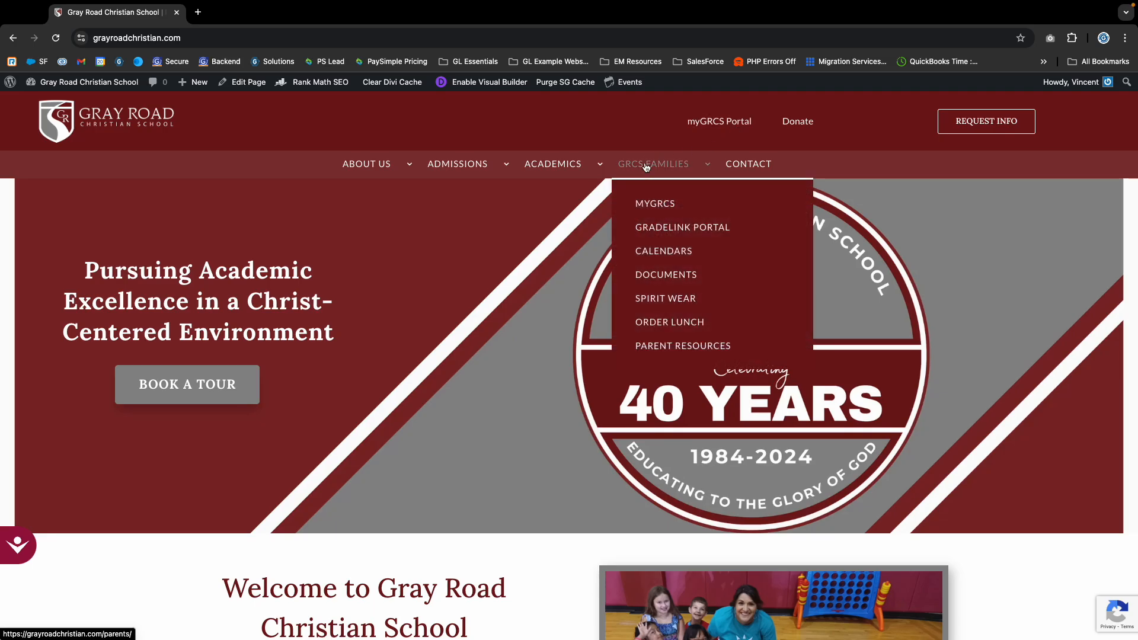
{"action": "scroll", "coordinate": [812, 249], "scroll_direction": "down", "scroll_amount": 2}
{"action": "scroll", "coordinate": [812, 249], "scroll_direction": "down", "scroll_amount": 20}
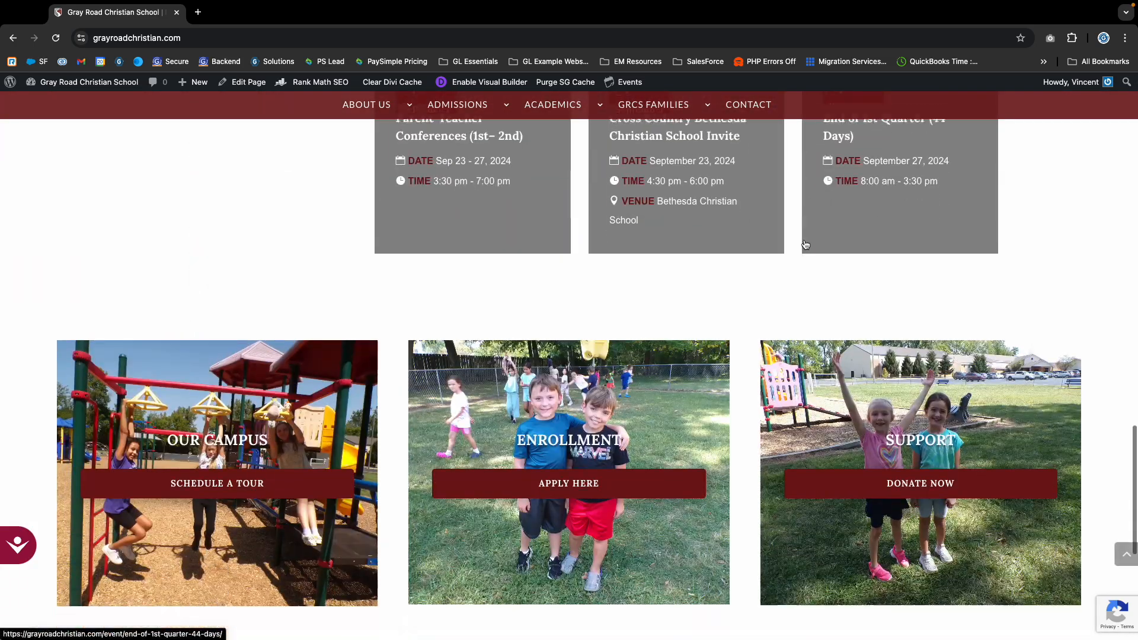
{"action": "scroll", "coordinate": [647, 279], "scroll_direction": "up", "scroll_amount": 20}
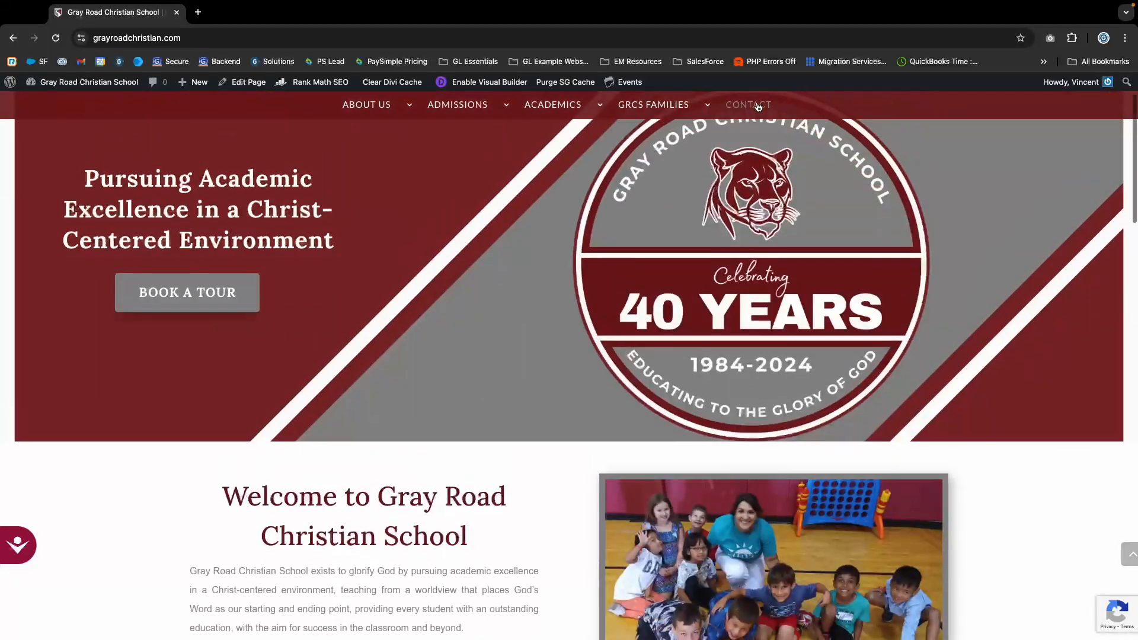
Step: Open the Contact page and review its office contact form and map
{"action": "left_click", "coordinate": [748, 105]}
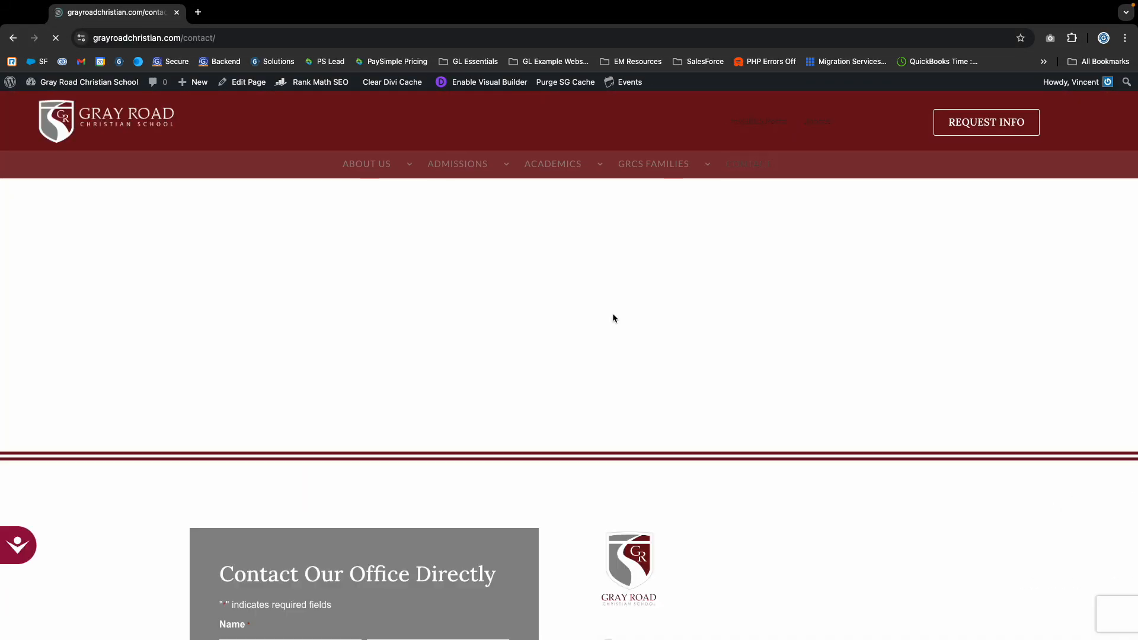
{"action": "scroll", "coordinate": [705, 530], "scroll_direction": "down", "scroll_amount": 7}
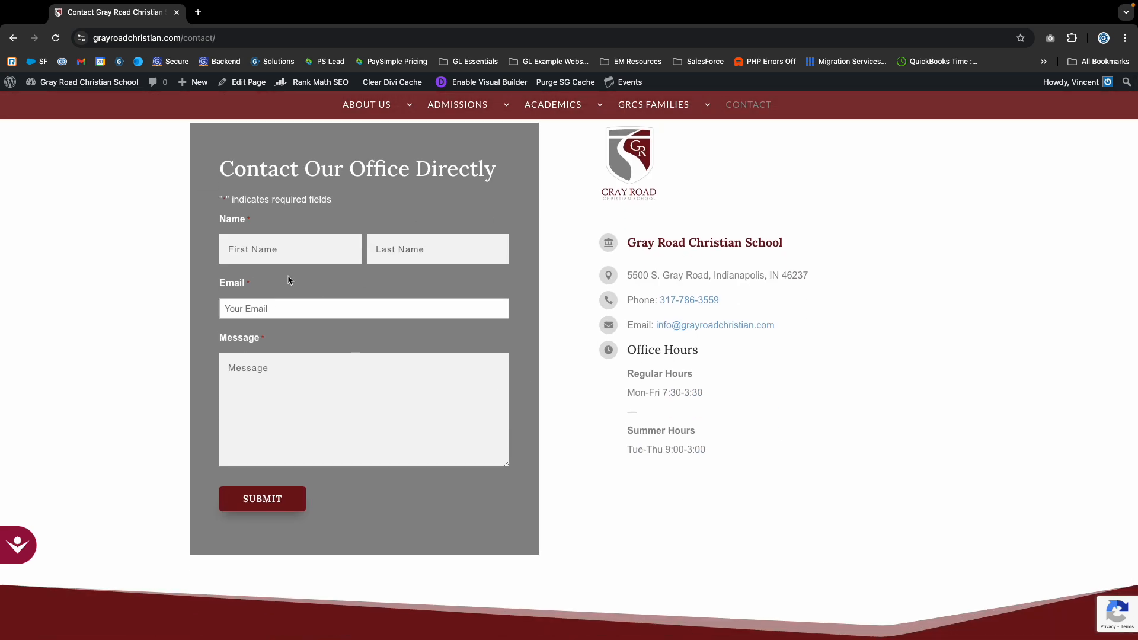
{"action": "left_click", "coordinate": [290, 505]}
{"action": "scroll", "coordinate": [274, 342], "scroll_direction": "up", "scroll_amount": 10}
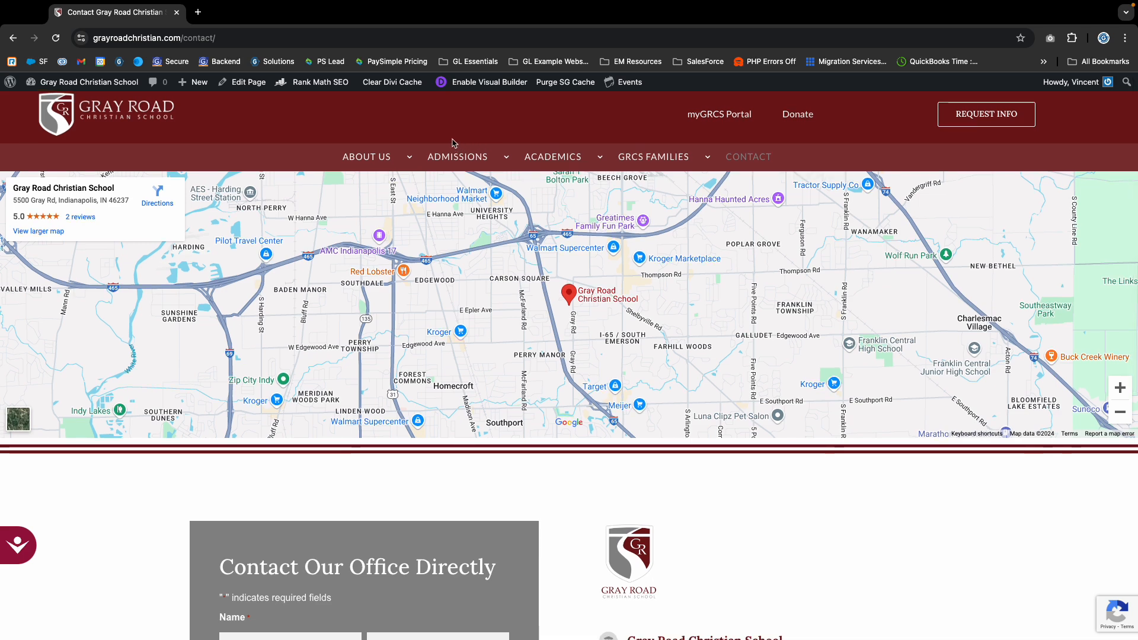
{"action": "scroll", "coordinate": [445, 148], "scroll_direction": "up", "scroll_amount": 2}
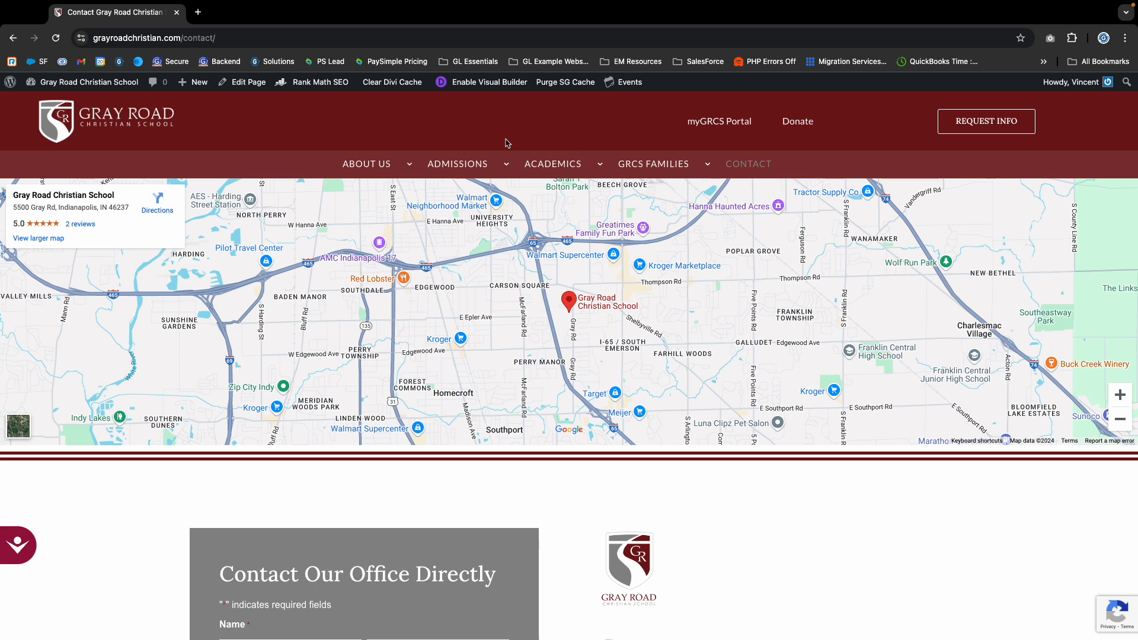
Step: Open the Mission and Vision page in the Visual Builder and start editing its header template
{"action": "left_click", "coordinate": [381, 202]}
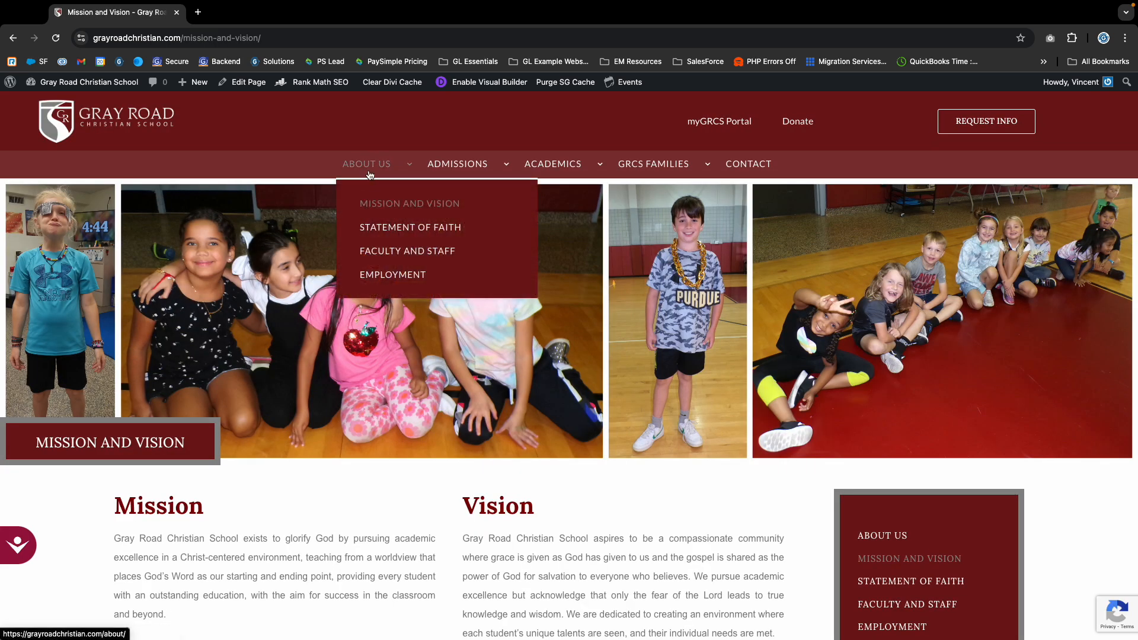
{"action": "mouse_move", "coordinate": [374, 164]}
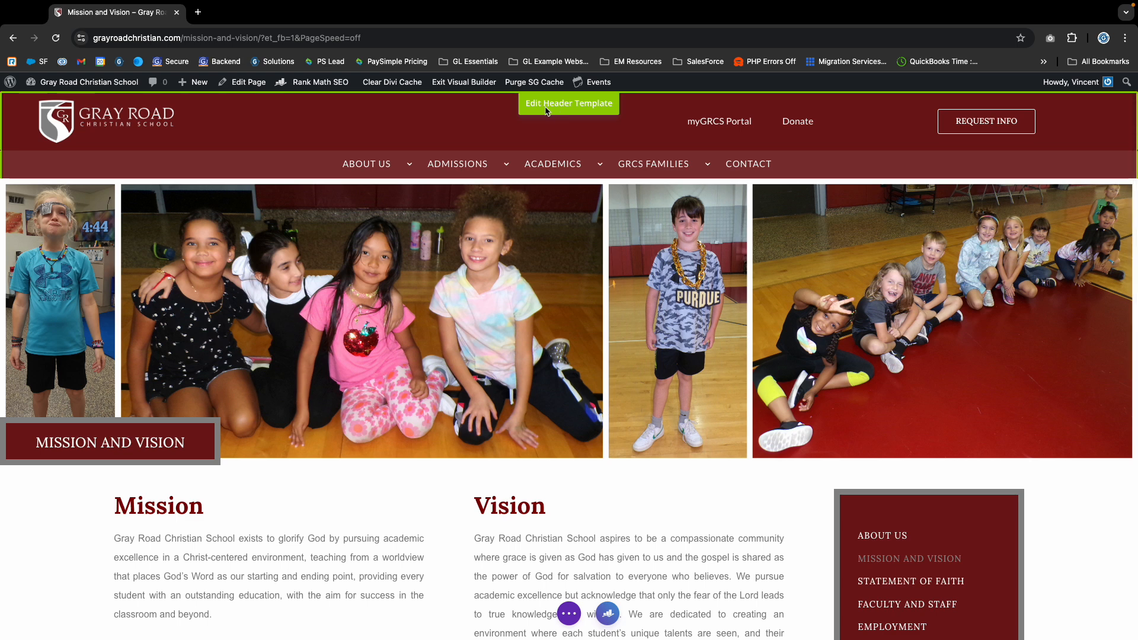
{"action": "left_click", "coordinate": [546, 111]}
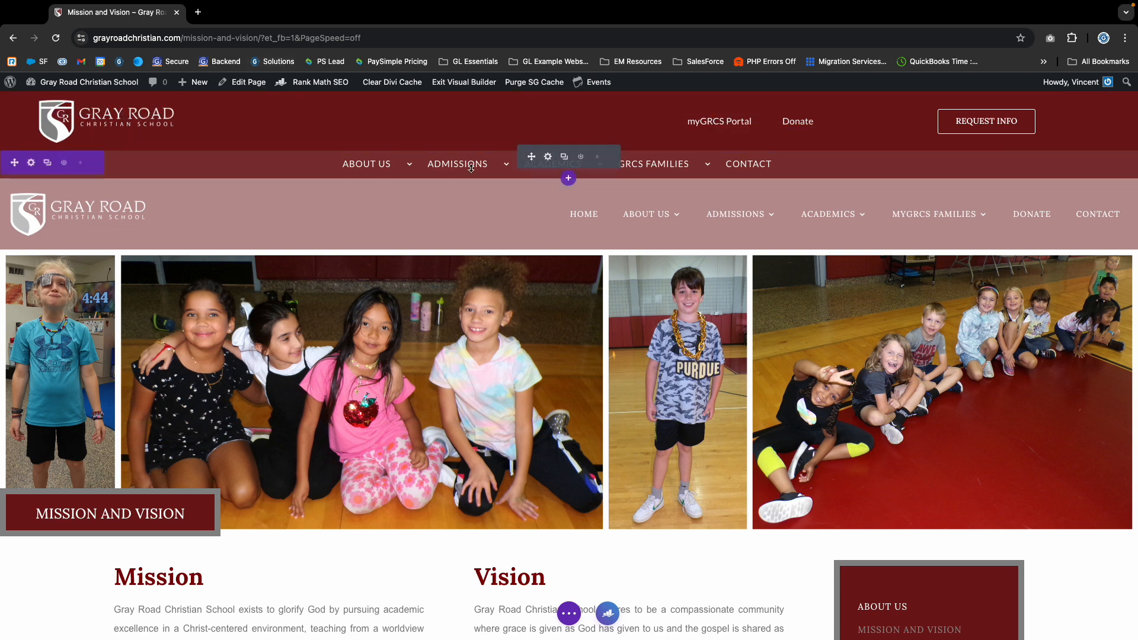
Step: Open the settings of the header's main fullwidth menu and expand its Menu Text design options
{"action": "left_click", "coordinate": [548, 158]}
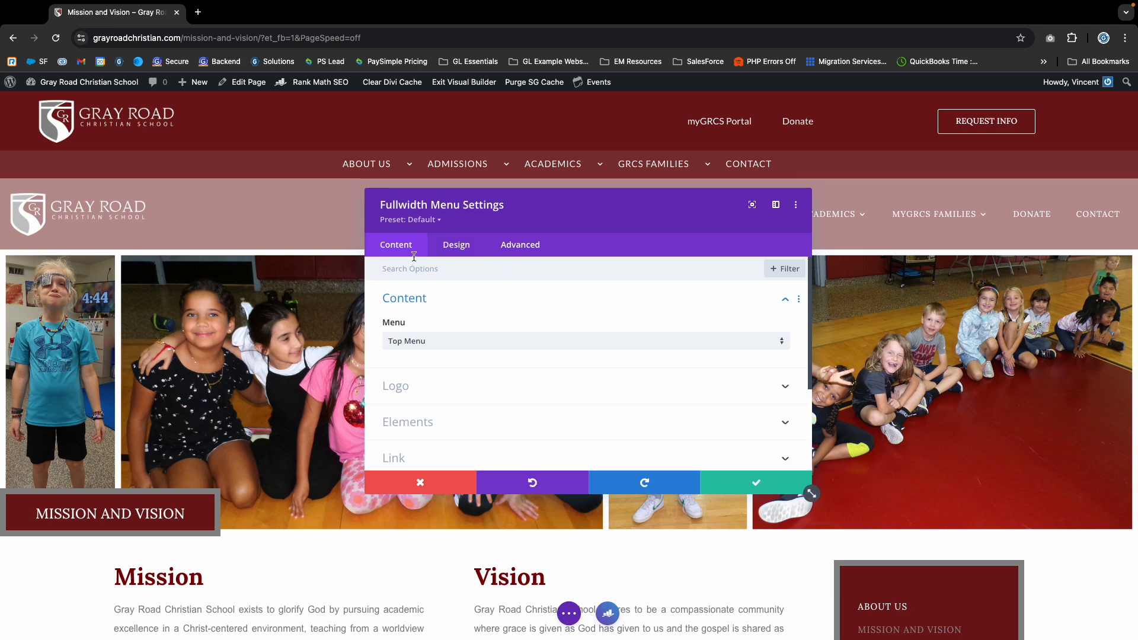
{"action": "left_click_drag", "start_coordinate": [541, 207], "coordinate": [571, 186]}
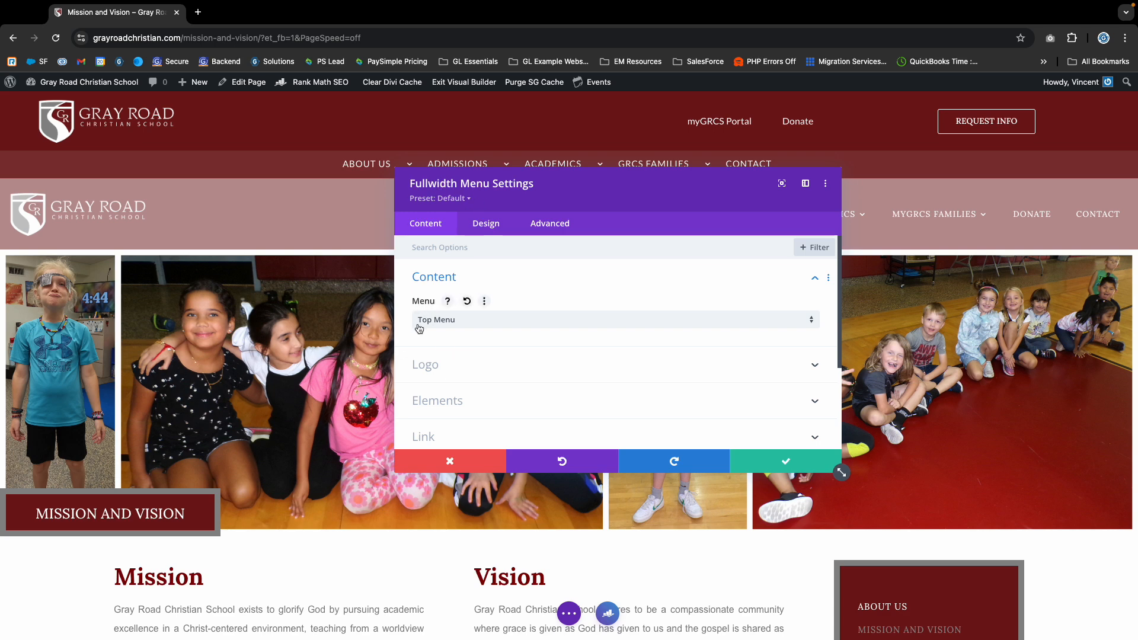
{"action": "scroll", "coordinate": [452, 398], "scroll_direction": "down", "scroll_amount": 3}
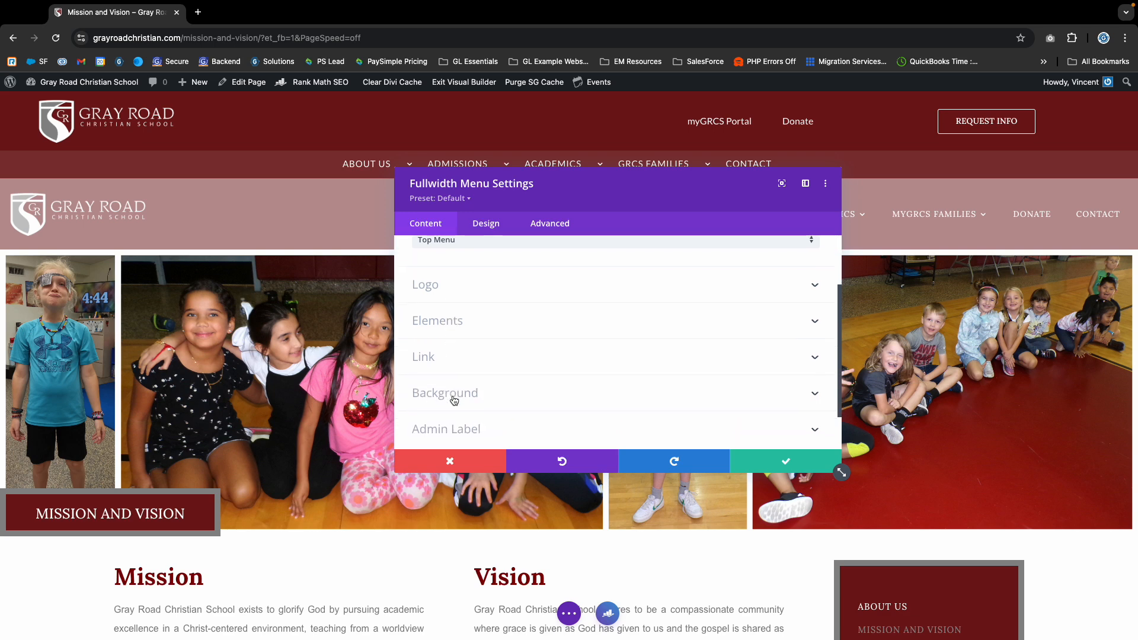
{"action": "scroll", "coordinate": [452, 399], "scroll_direction": "up", "scroll_amount": 3}
{"action": "left_click", "coordinate": [482, 226]}
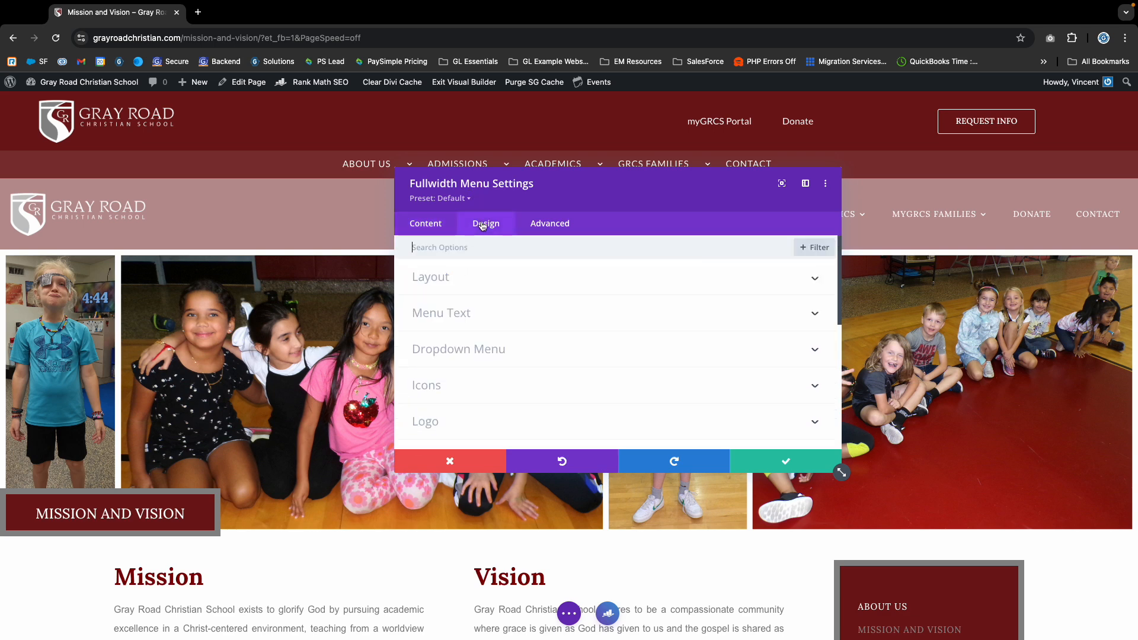
{"action": "scroll", "coordinate": [460, 292], "scroll_direction": "down", "scroll_amount": 1}
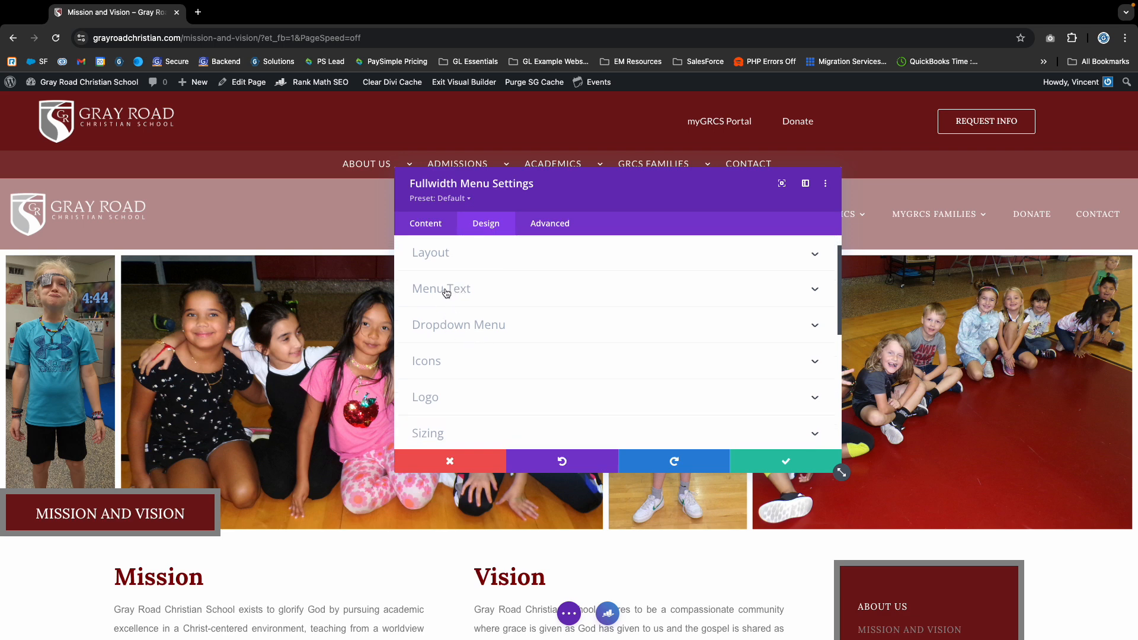
{"action": "left_click", "coordinate": [445, 291]}
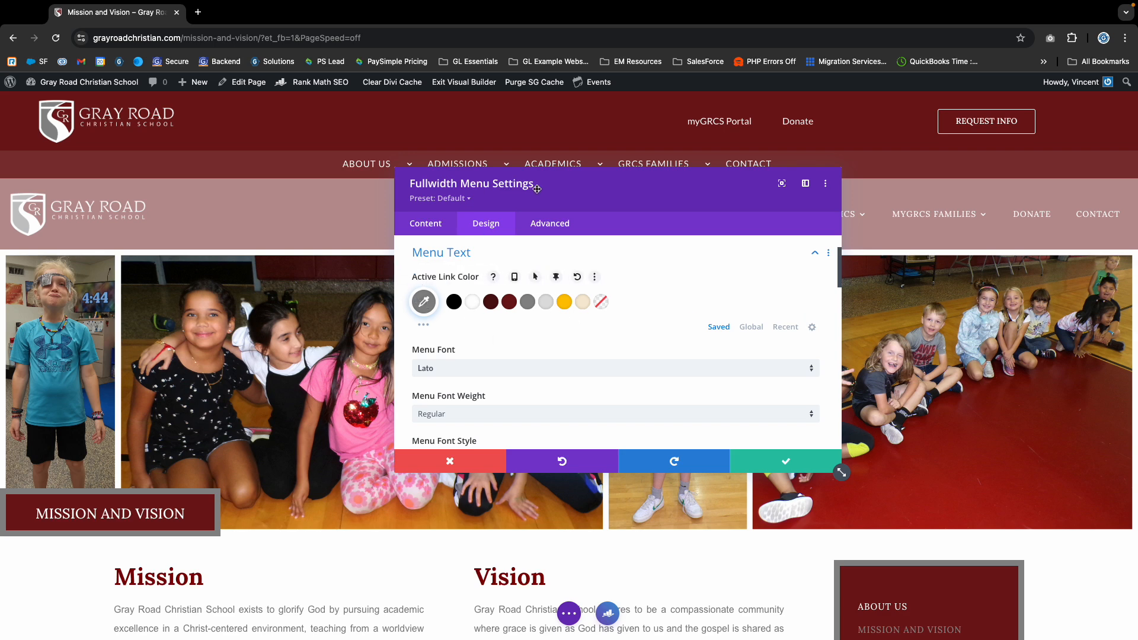
Step: Try cream and gold as the menu's Active Link Color and set it back to gray
{"action": "left_click_drag", "start_coordinate": [507, 188], "coordinate": [624, 266]}
{"action": "left_click", "coordinate": [705, 382]}
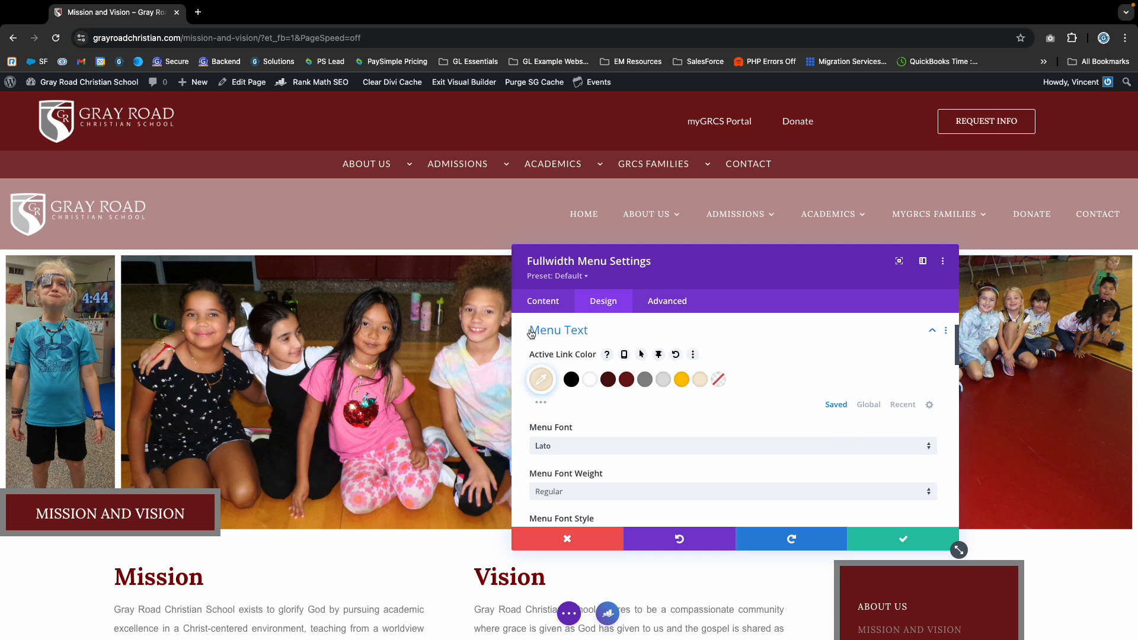
{"action": "mouse_move", "coordinate": [370, 166]}
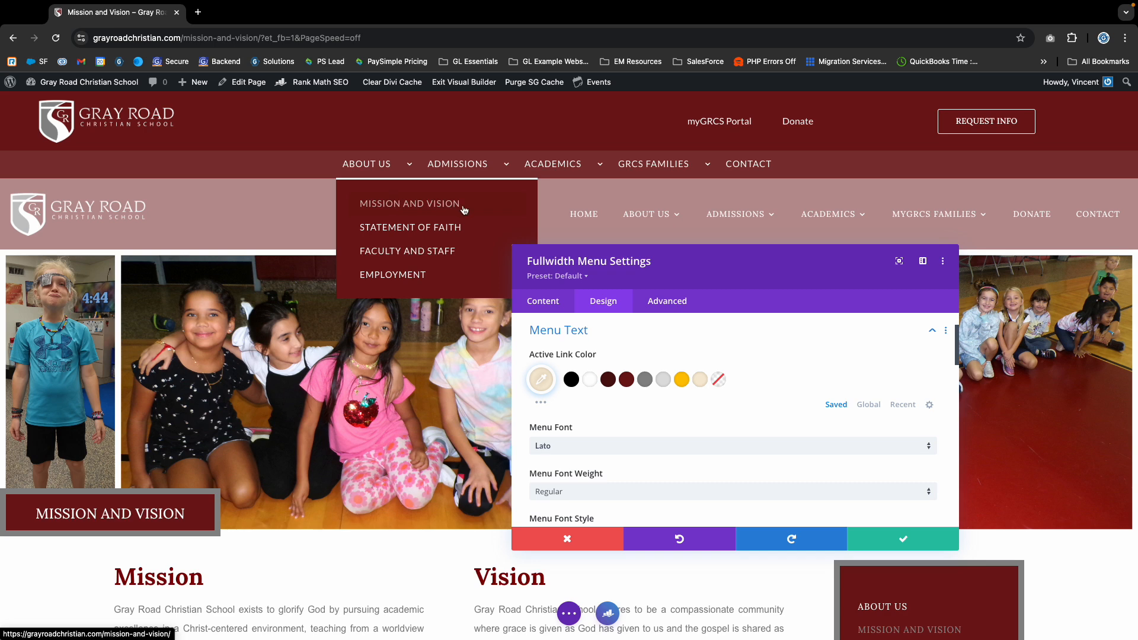
{"action": "left_click", "coordinate": [682, 379]}
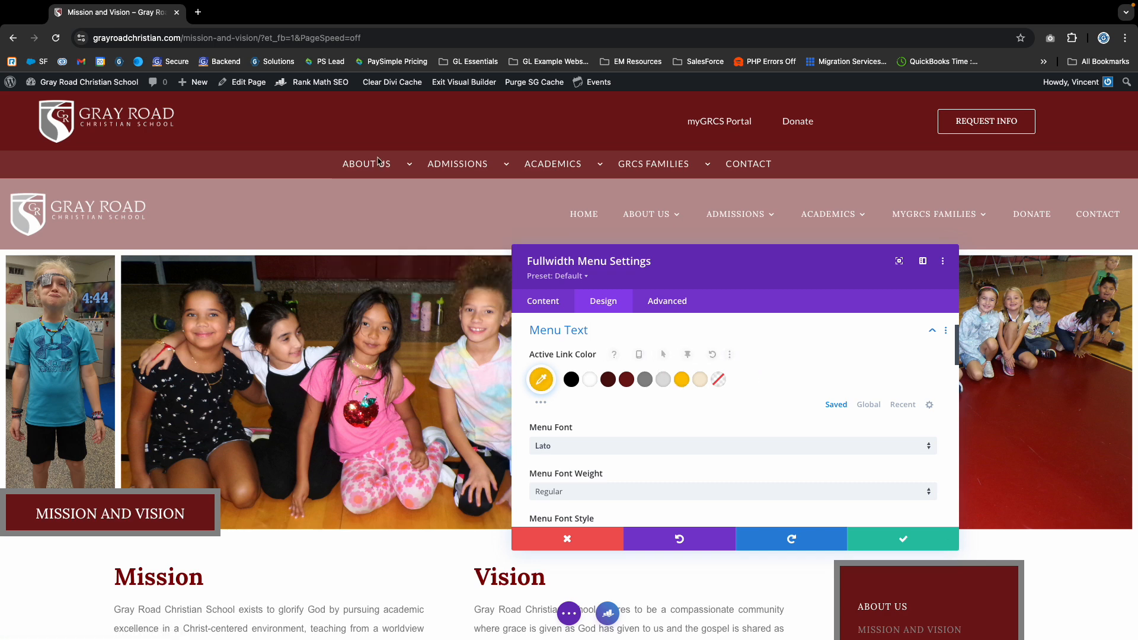
{"action": "mouse_move", "coordinate": [378, 161]}
{"action": "left_click", "coordinate": [646, 385]}
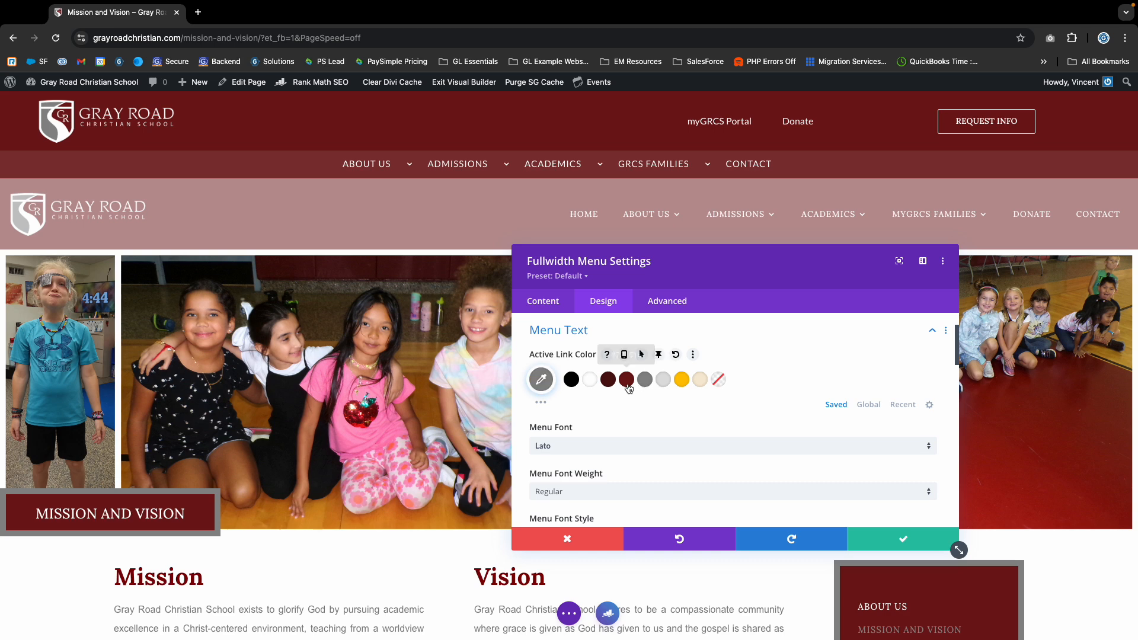
Step: Try gold as the hover state of the Menu Text Color and set it back to gray #8b8b8b
{"action": "scroll", "coordinate": [629, 389], "scroll_direction": "down", "scroll_amount": 3}
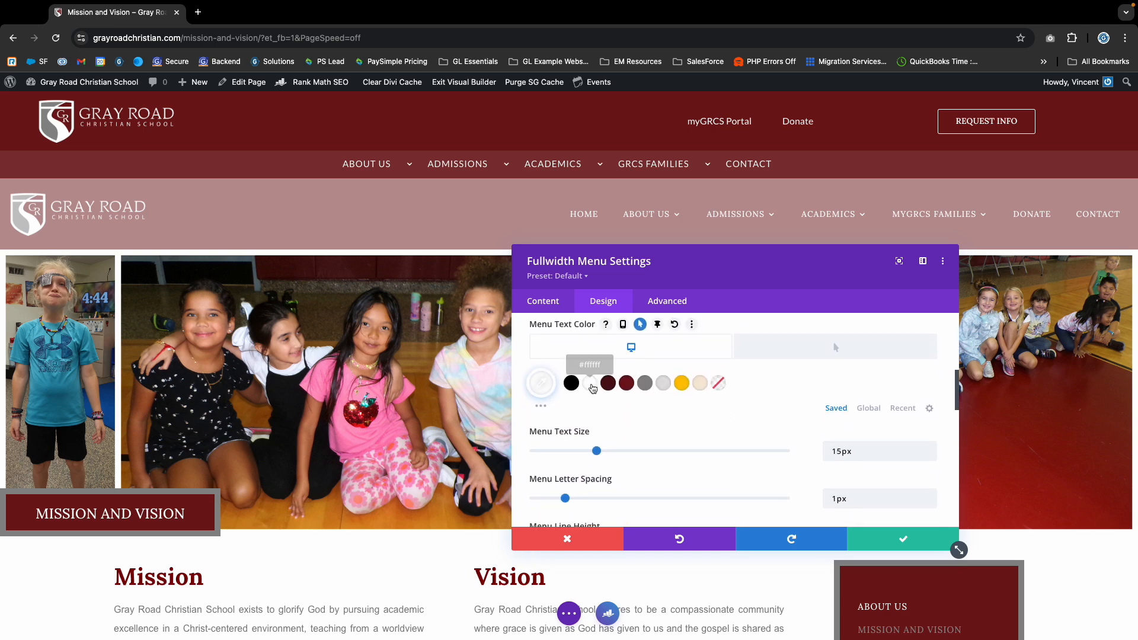
{"action": "scroll", "coordinate": [575, 397], "scroll_direction": "up", "scroll_amount": 1}
{"action": "scroll", "coordinate": [577, 379], "scroll_direction": "down", "scroll_amount": 1}
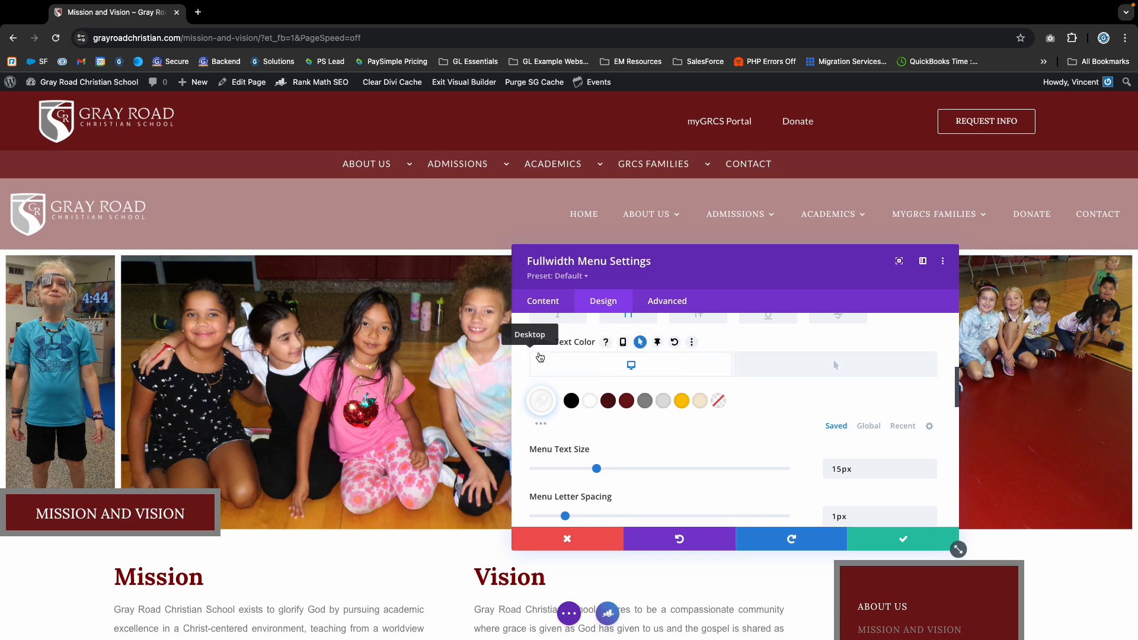
{"action": "scroll", "coordinate": [573, 350], "scroll_direction": "up", "scroll_amount": 4}
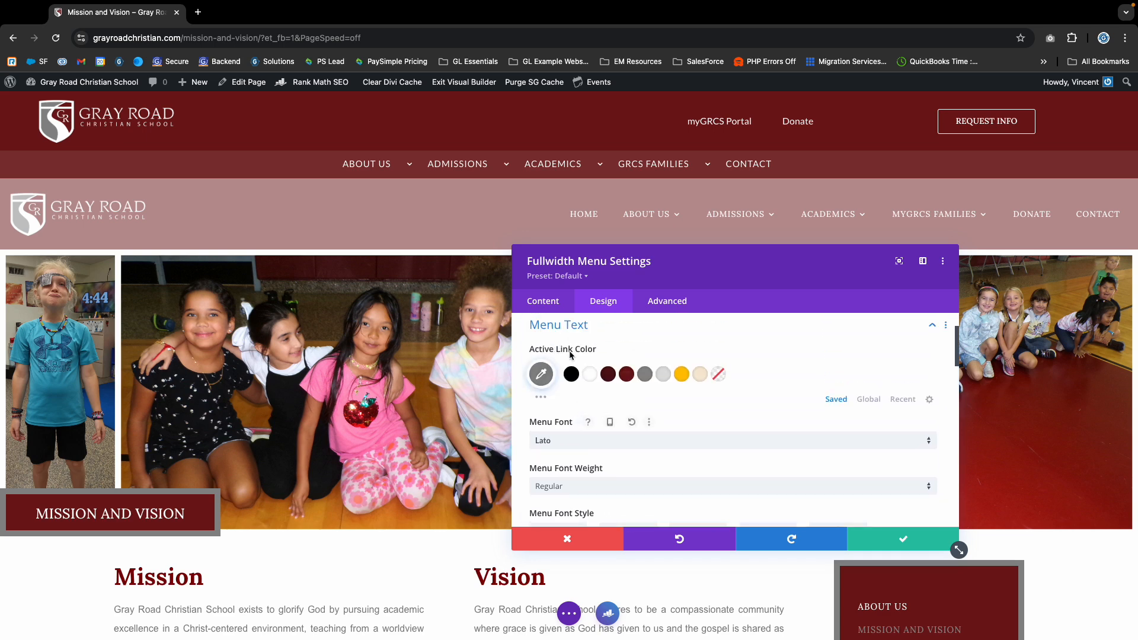
{"action": "scroll", "coordinate": [546, 384], "scroll_direction": "down", "scroll_amount": 8}
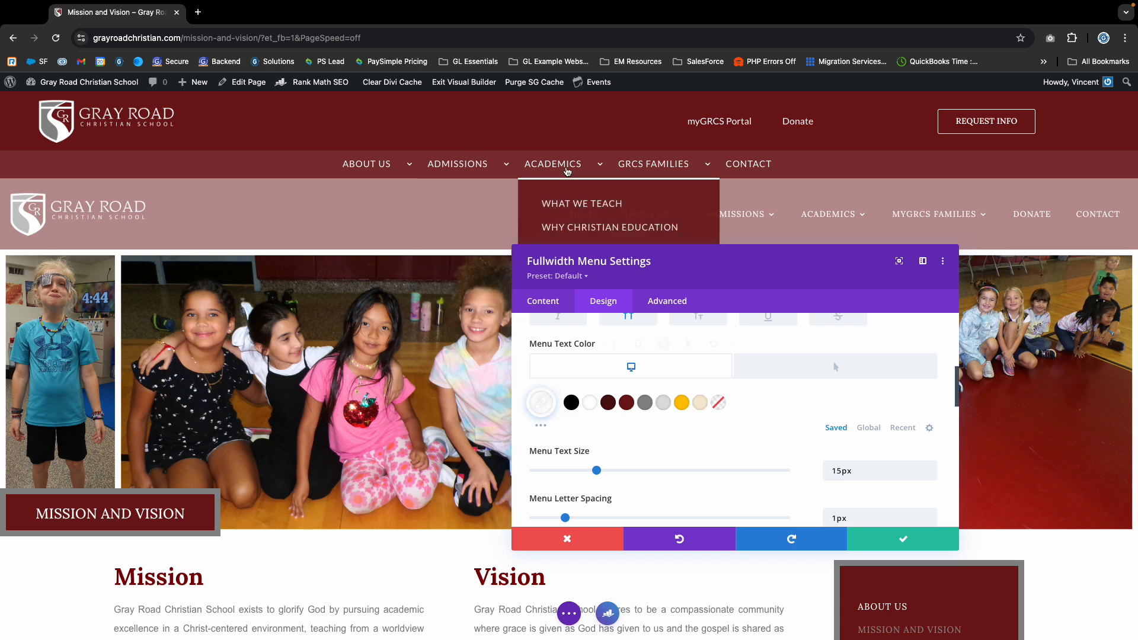
{"action": "left_click", "coordinate": [793, 367]}
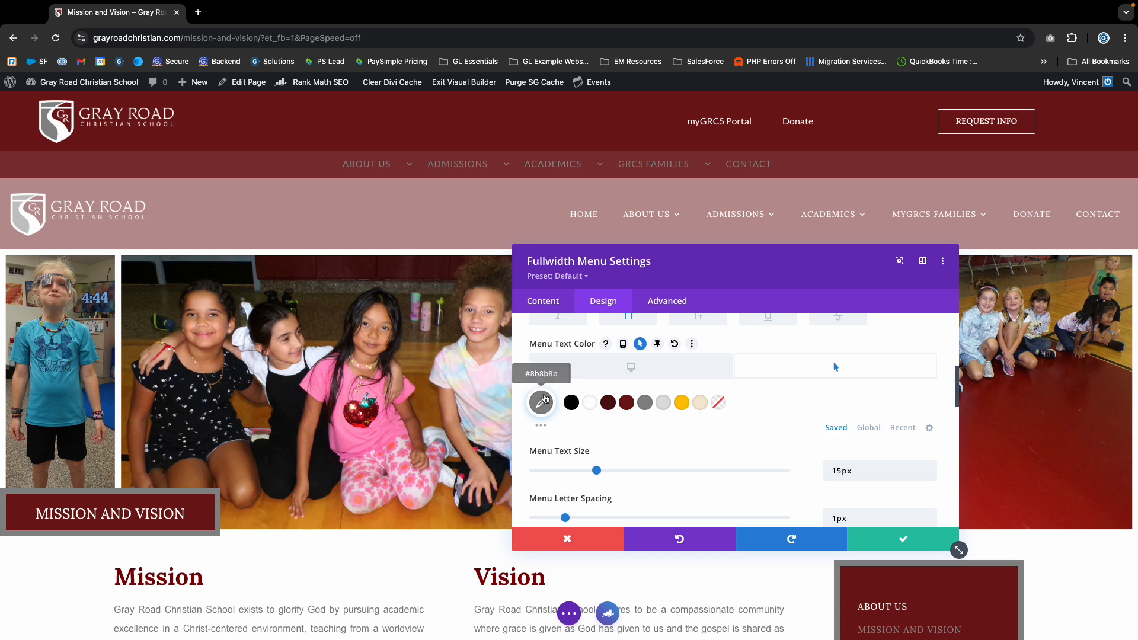
{"action": "left_click", "coordinate": [681, 402]}
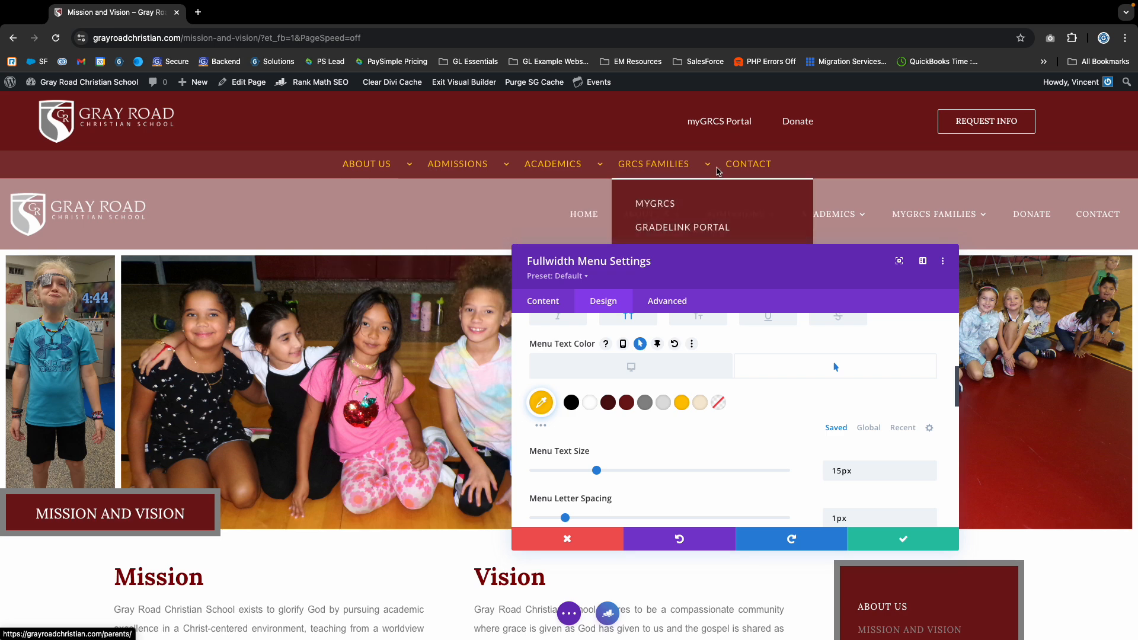
{"action": "mouse_move", "coordinate": [579, 173]}
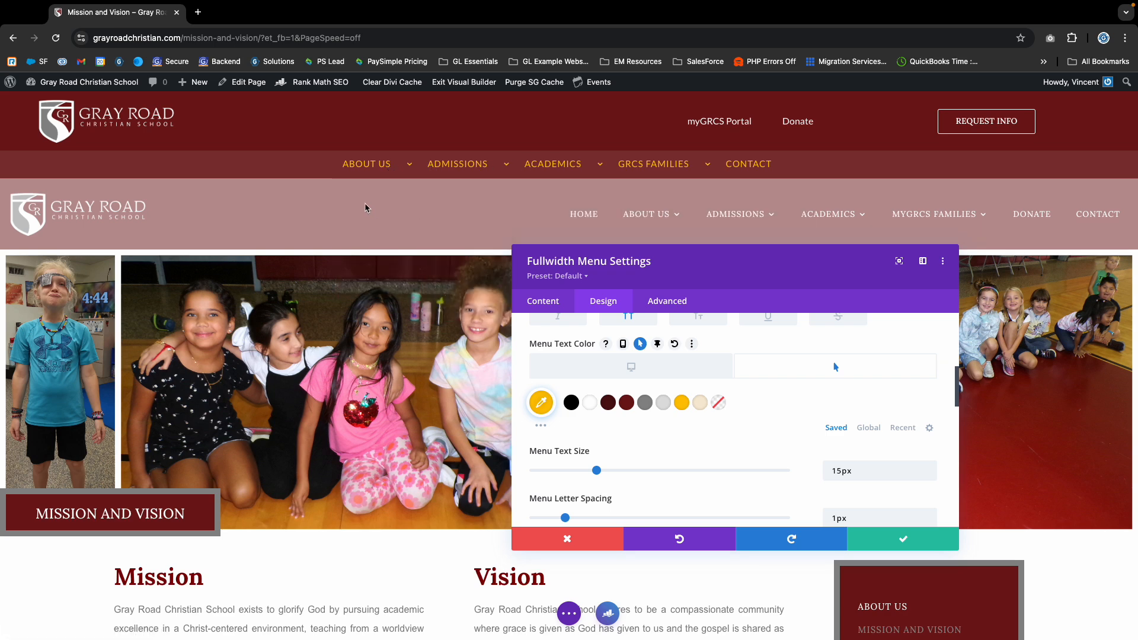
{"action": "mouse_move", "coordinate": [458, 169]}
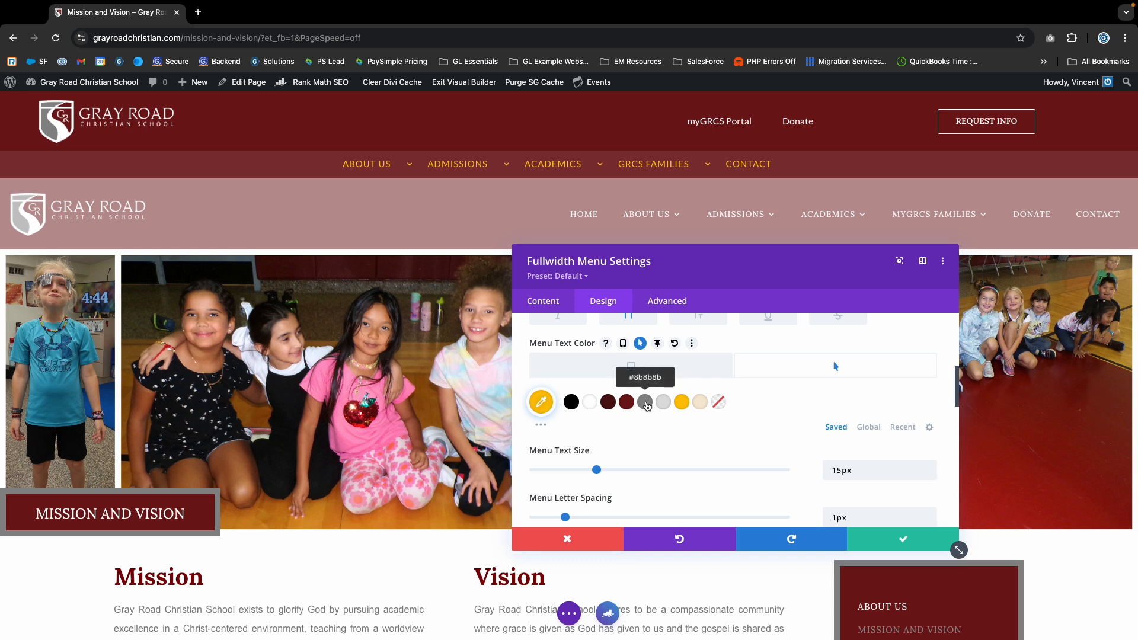
{"action": "left_click", "coordinate": [646, 403]}
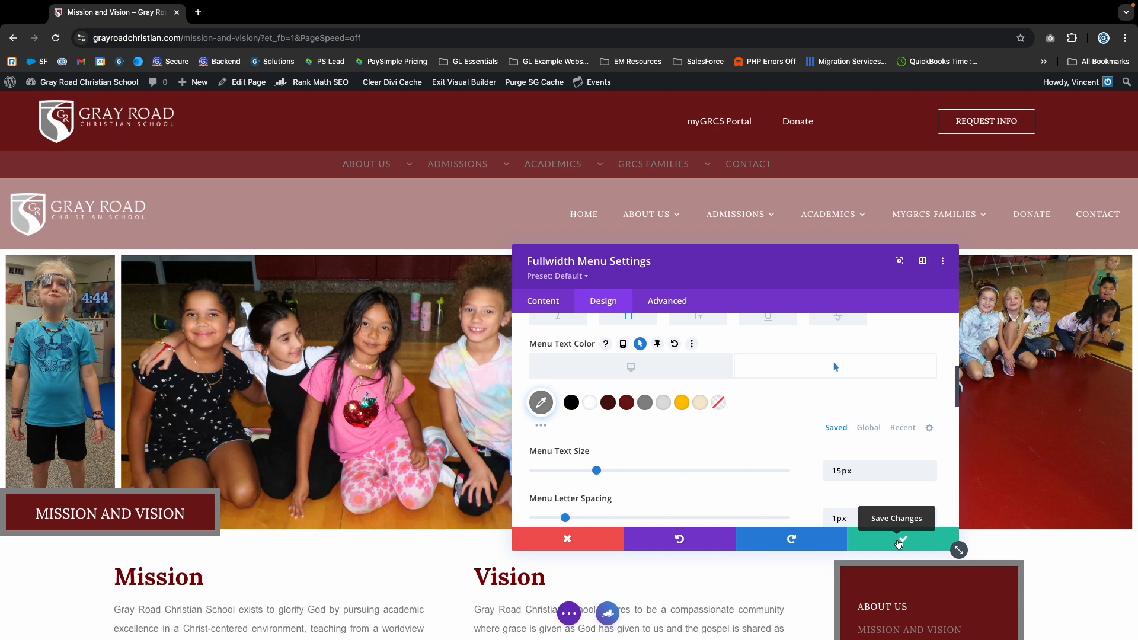
Step: Save the fullwidth menu settings and the page, and exit the Visual Builder
{"action": "left_click", "coordinate": [899, 543]}
{"action": "scroll", "coordinate": [298, 363], "scroll_direction": "down", "scroll_amount": 7}
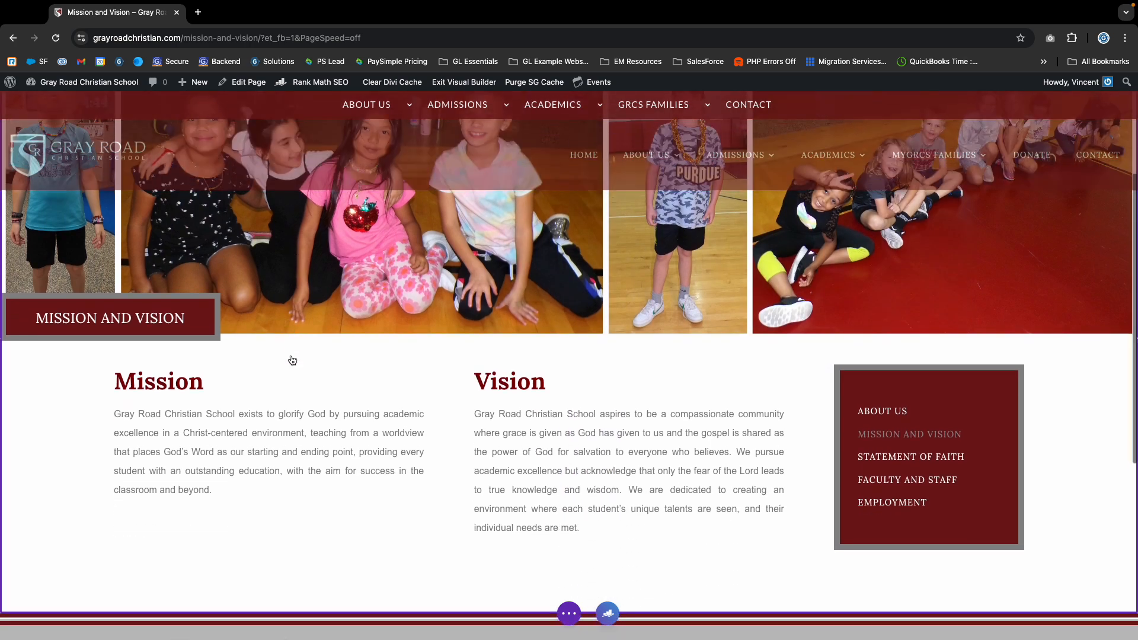
{"action": "scroll", "coordinate": [293, 369], "scroll_direction": "up", "scroll_amount": 7}
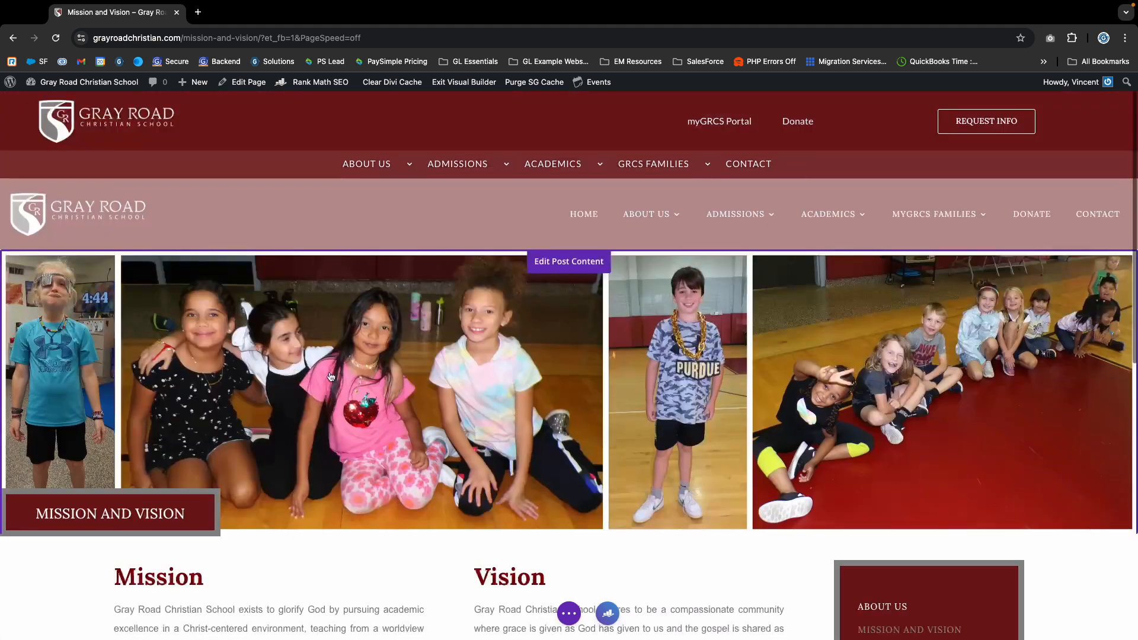
{"action": "left_click", "coordinate": [569, 613]}
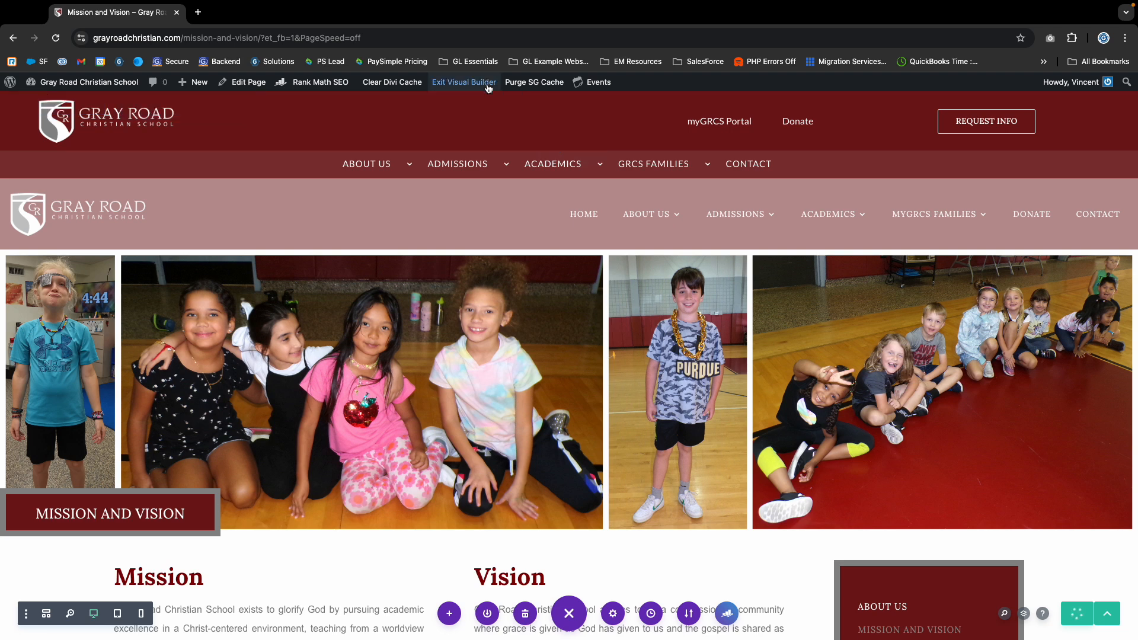
{"action": "left_click", "coordinate": [450, 83]}
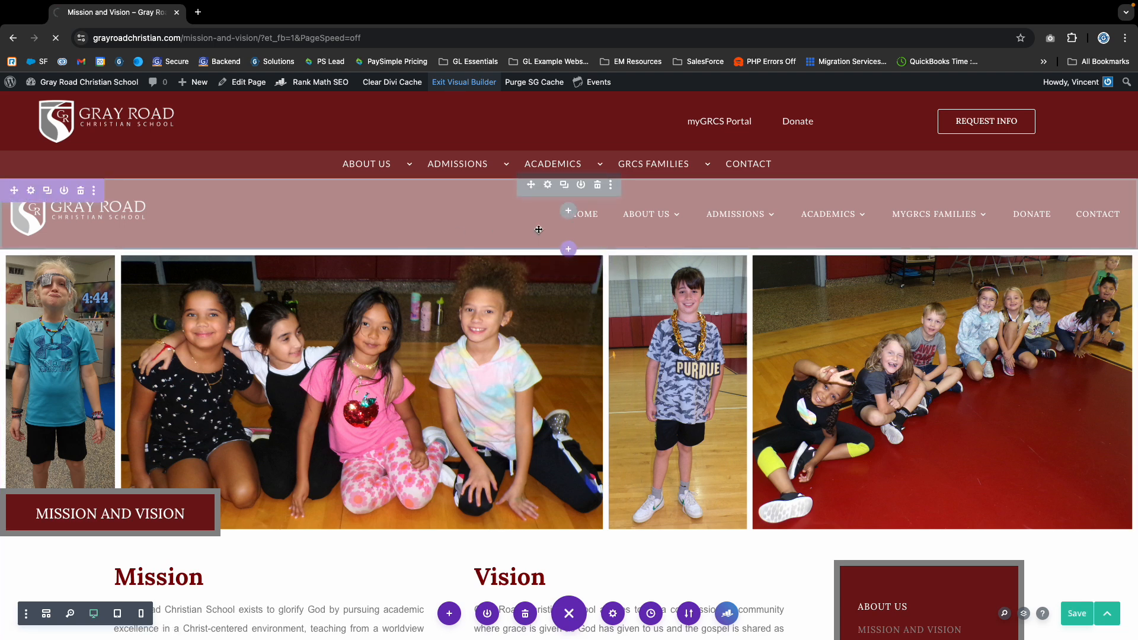
{"action": "scroll", "coordinate": [583, 322], "scroll_direction": "down", "scroll_amount": 3}
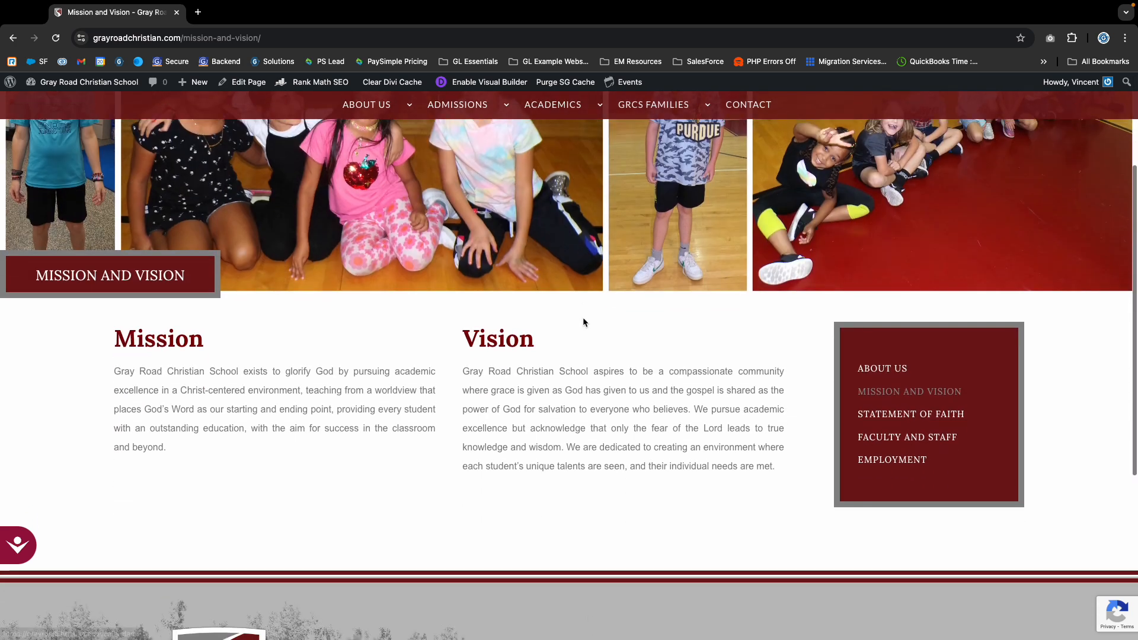
{"action": "scroll", "coordinate": [583, 322], "scroll_direction": "up", "scroll_amount": 3}
Step: Go to the site's home page and enable the Visual Builder on it
{"action": "mouse_move", "coordinate": [622, 179]}
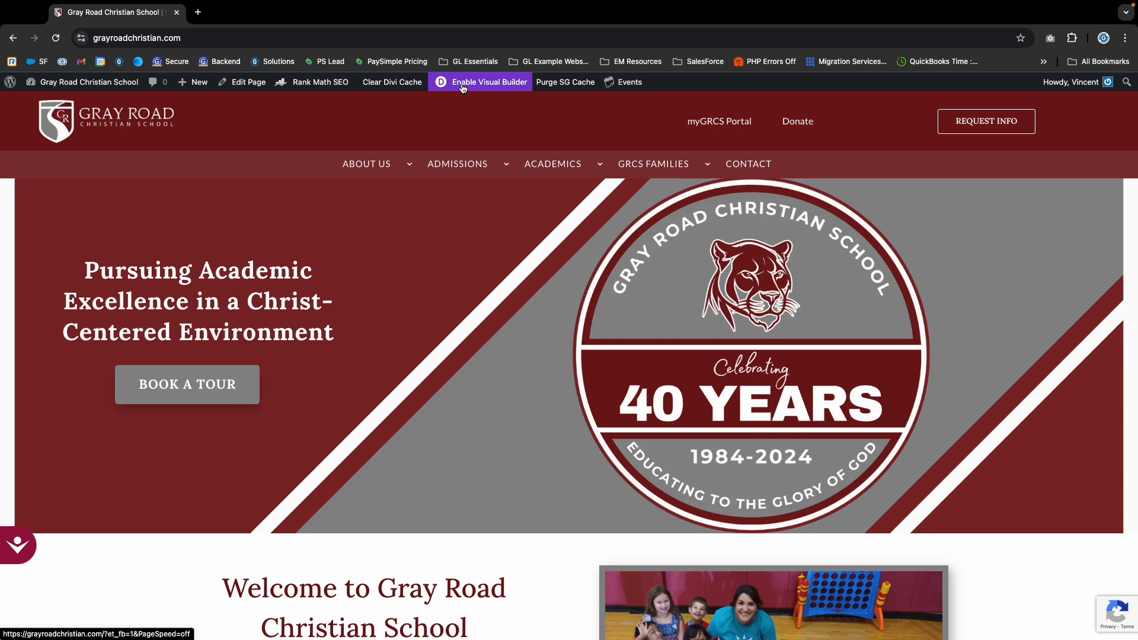
{"action": "scroll", "coordinate": [459, 214], "scroll_direction": "down", "scroll_amount": 1}
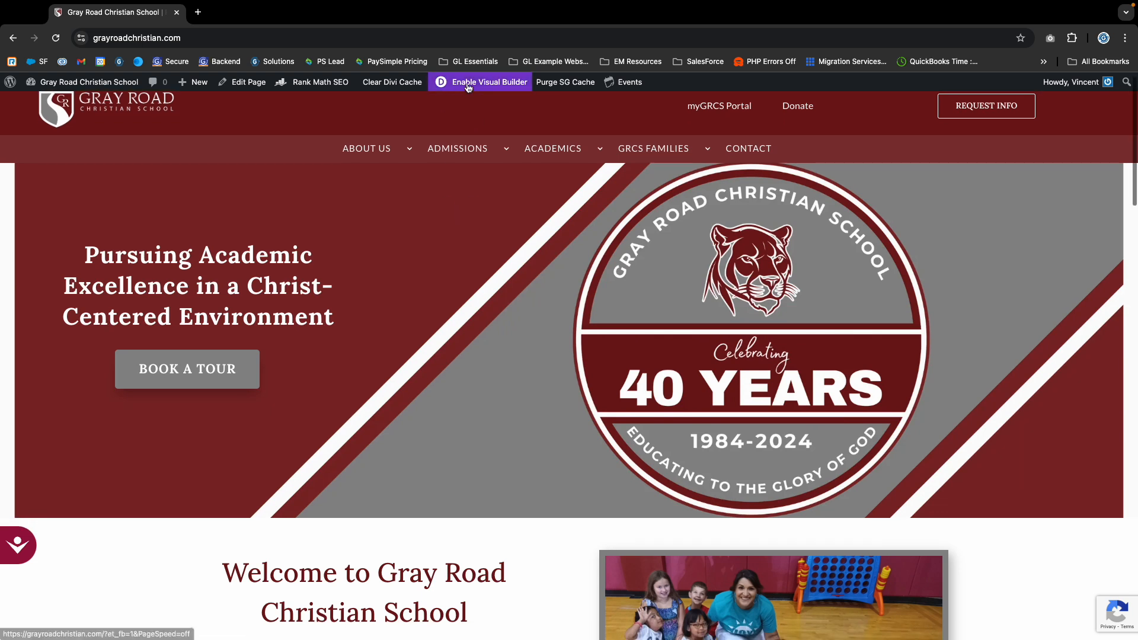
{"action": "left_click", "coordinate": [468, 88]}
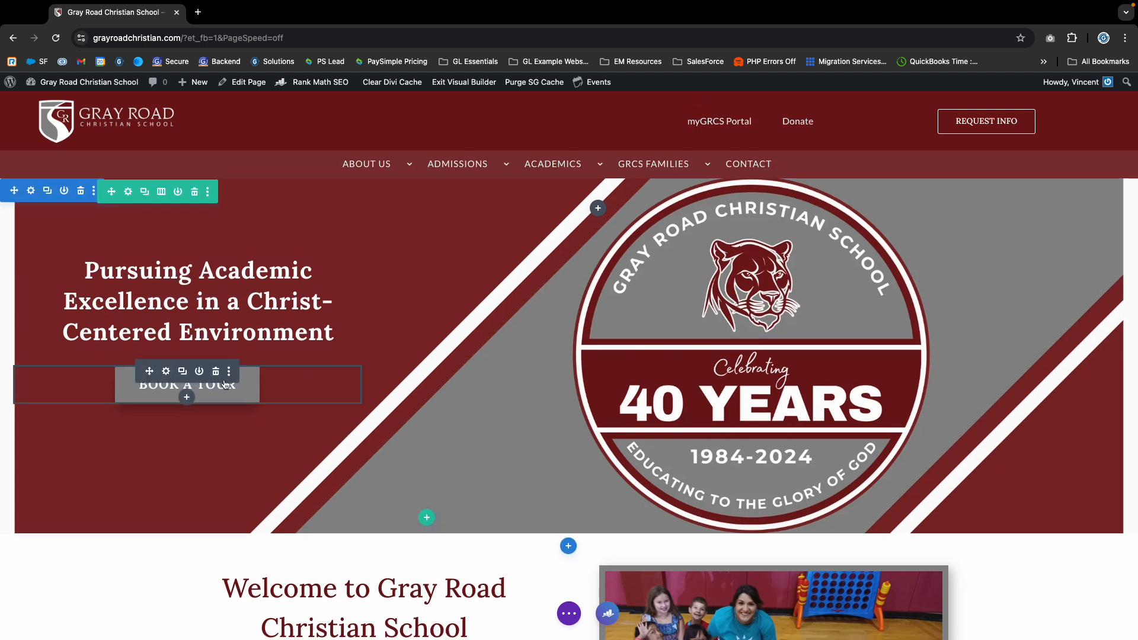
Step: Open the settings of the Book A Tour button and expand its Button design options
{"action": "left_click", "coordinate": [166, 372]}
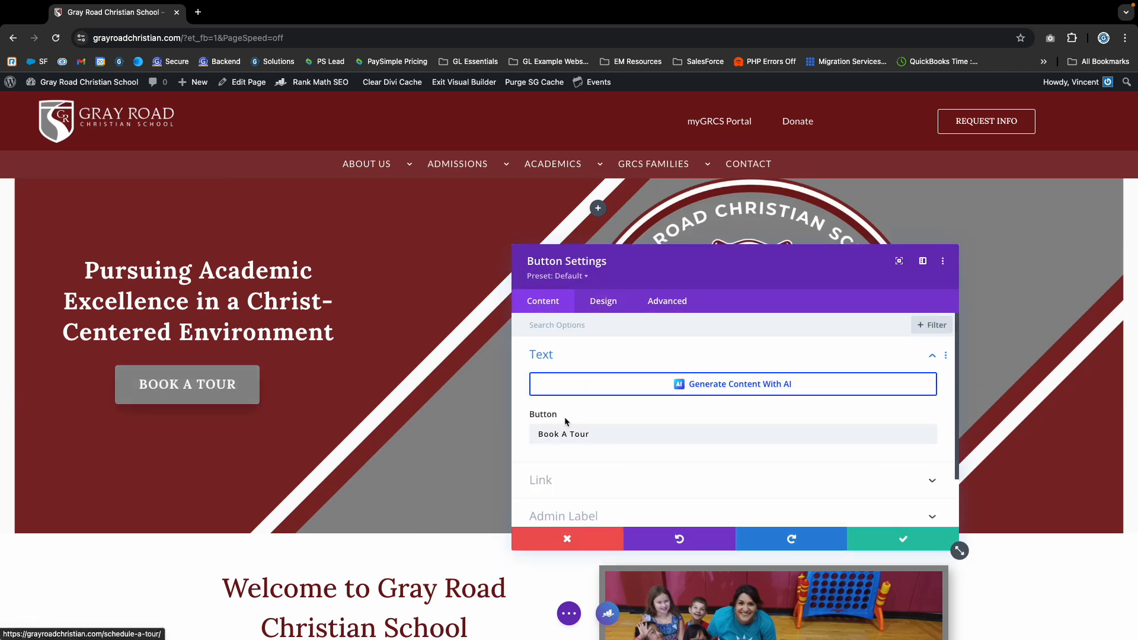
{"action": "scroll", "coordinate": [575, 416], "scroll_direction": "down", "scroll_amount": 1}
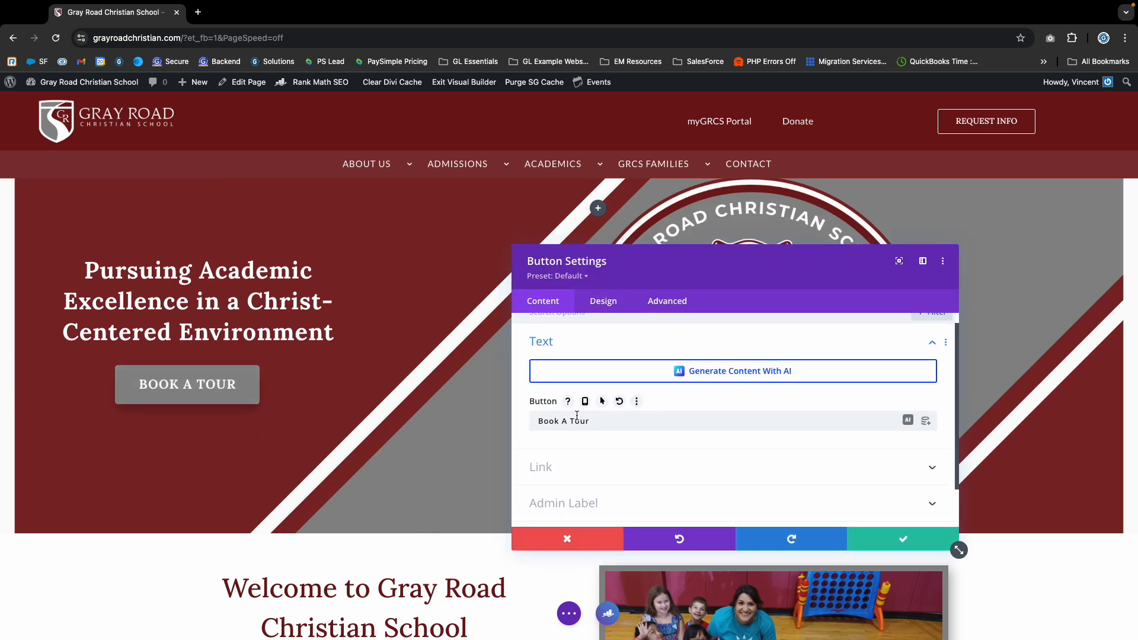
{"action": "left_click", "coordinate": [599, 304]}
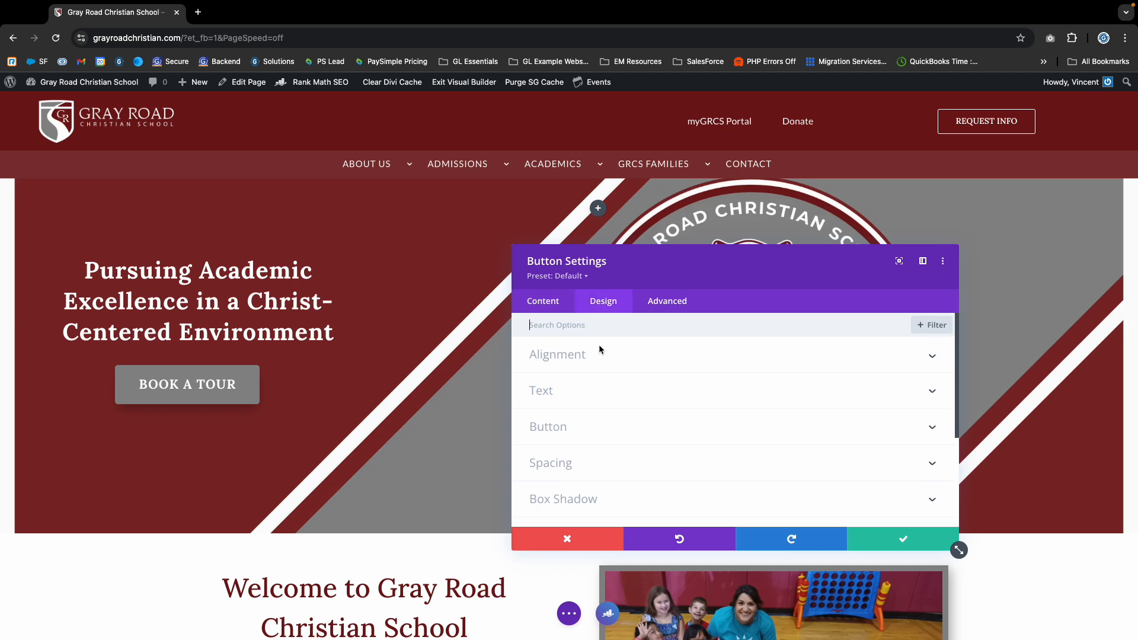
{"action": "scroll", "coordinate": [593, 391], "scroll_direction": "down", "scroll_amount": 1}
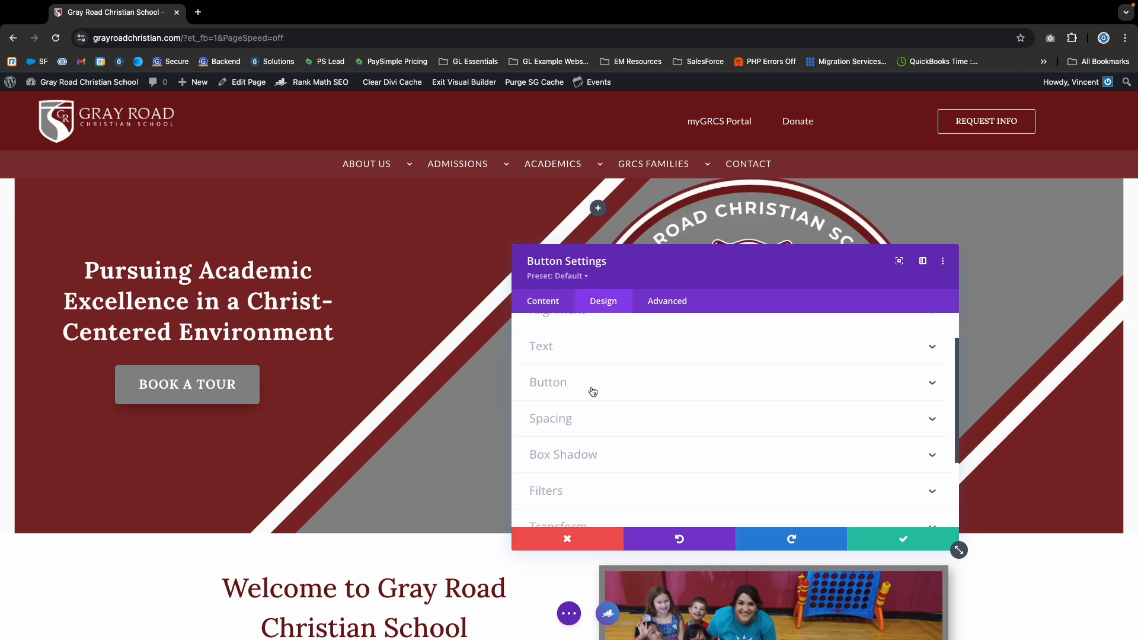
{"action": "left_click", "coordinate": [545, 387]}
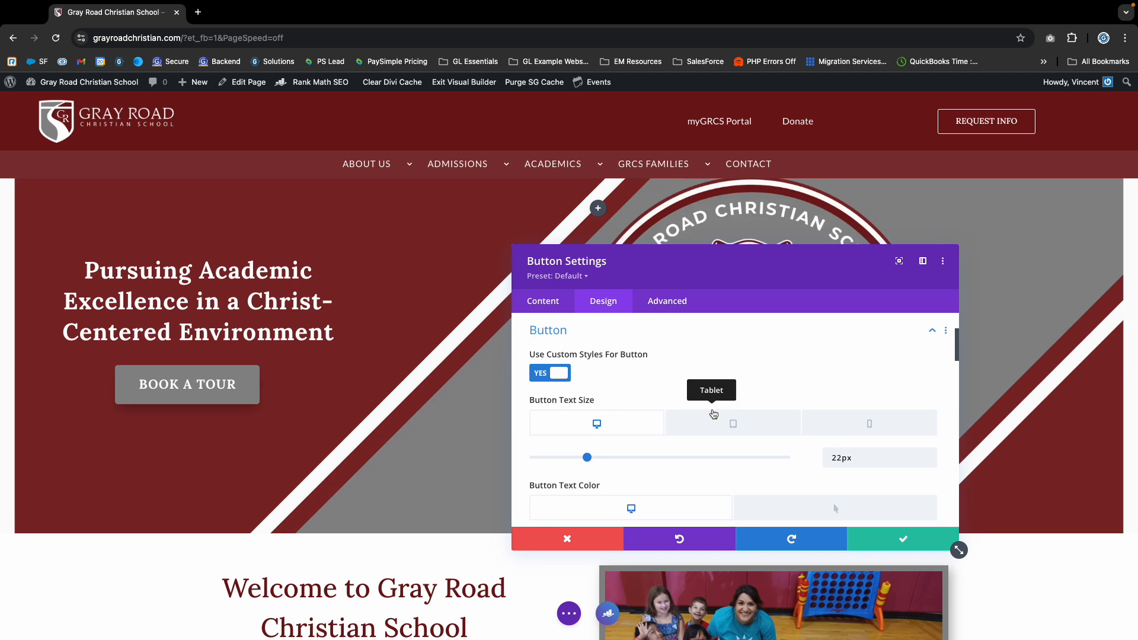
Step: Try gold as the hover state of the Book A Tour button's text color and set it back to gray #8b8b8b
{"action": "scroll", "coordinate": [705, 415], "scroll_direction": "down", "scroll_amount": 5}
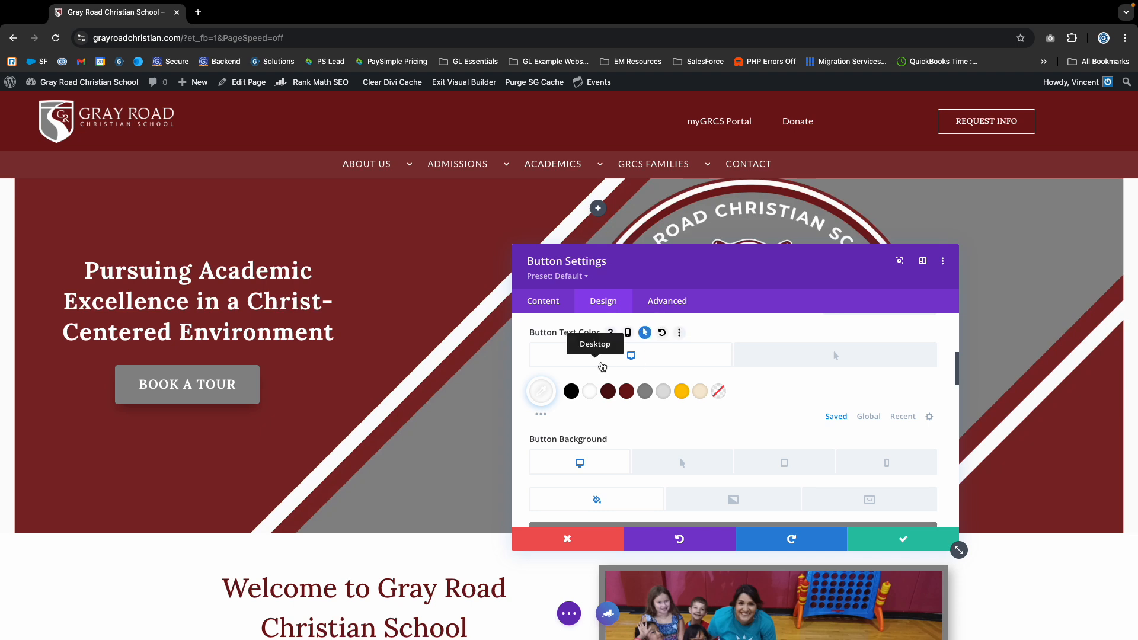
{"action": "left_click", "coordinate": [835, 355]}
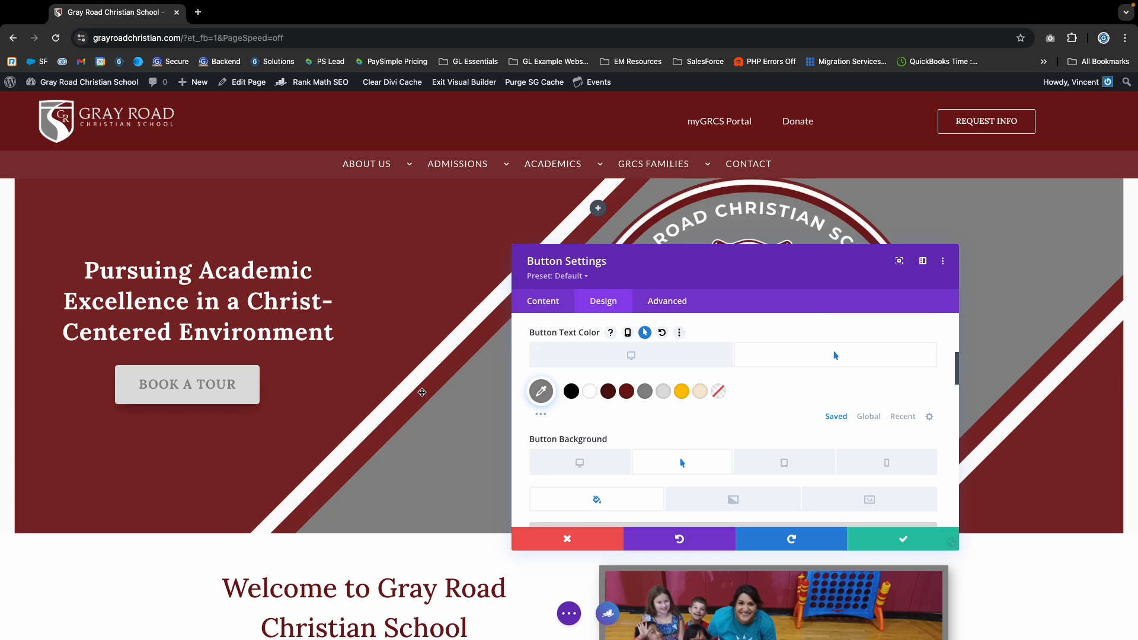
{"action": "left_click", "coordinate": [681, 391]}
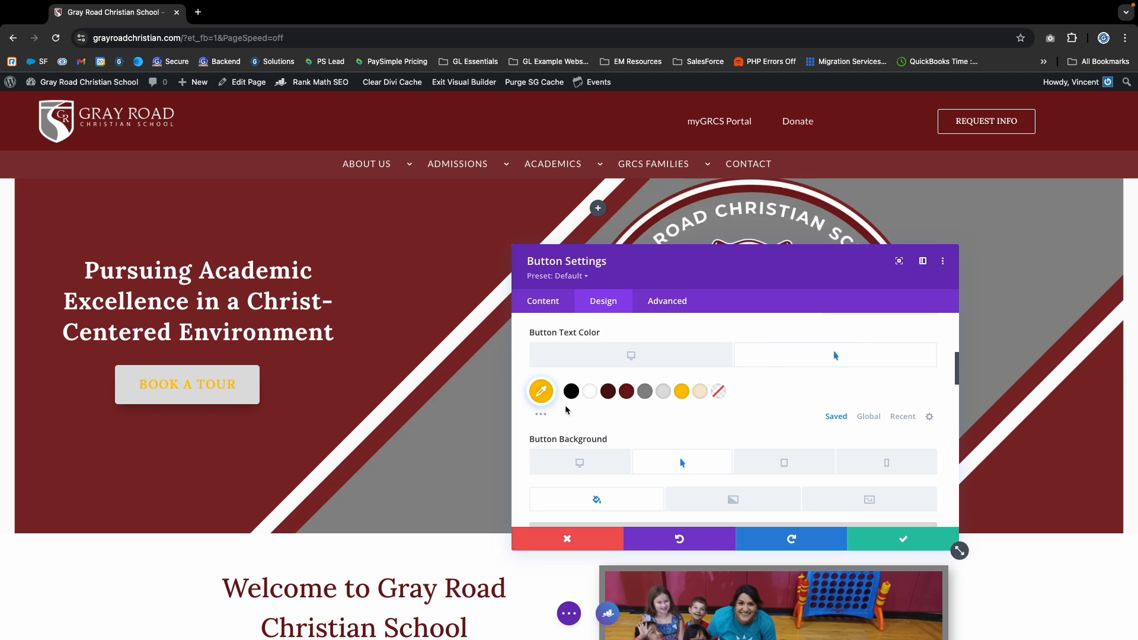
{"action": "left_click", "coordinate": [648, 396]}
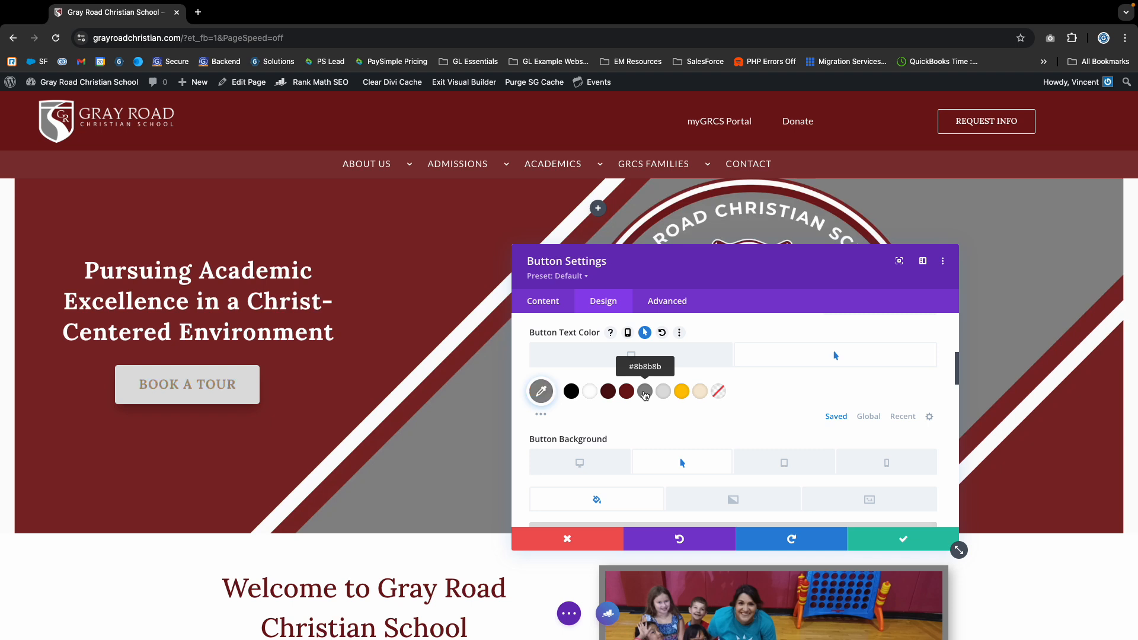
Step: Try gray as the hover state of the Book A Tour button's background and set it back to light gray
{"action": "scroll", "coordinate": [664, 415], "scroll_direction": "down", "scroll_amount": 2}
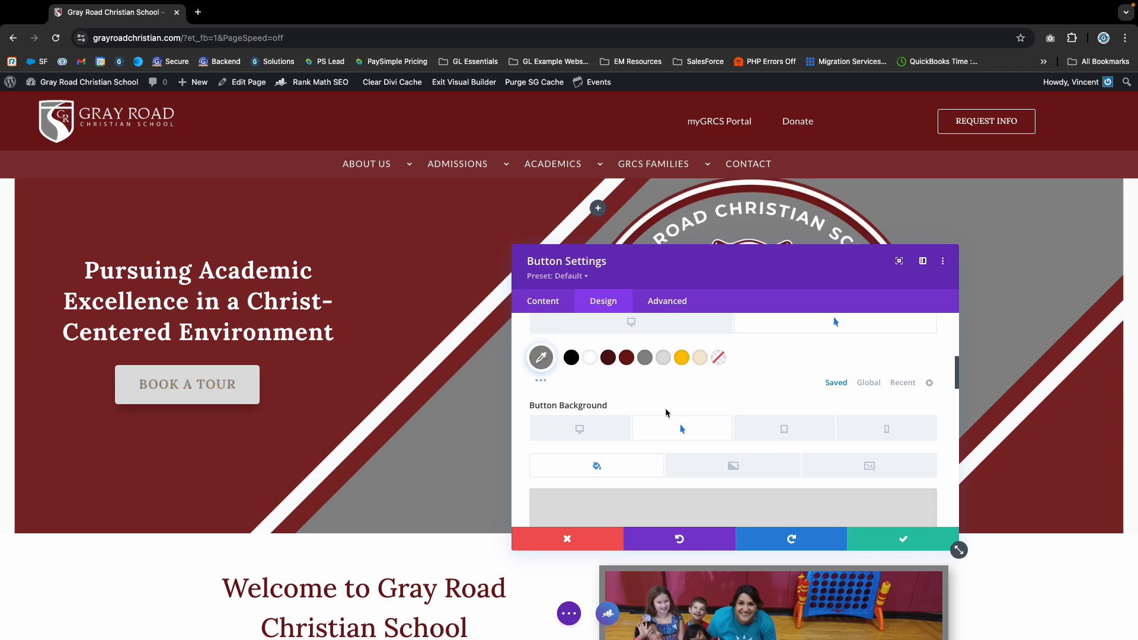
{"action": "scroll", "coordinate": [666, 406], "scroll_direction": "down", "scroll_amount": 2}
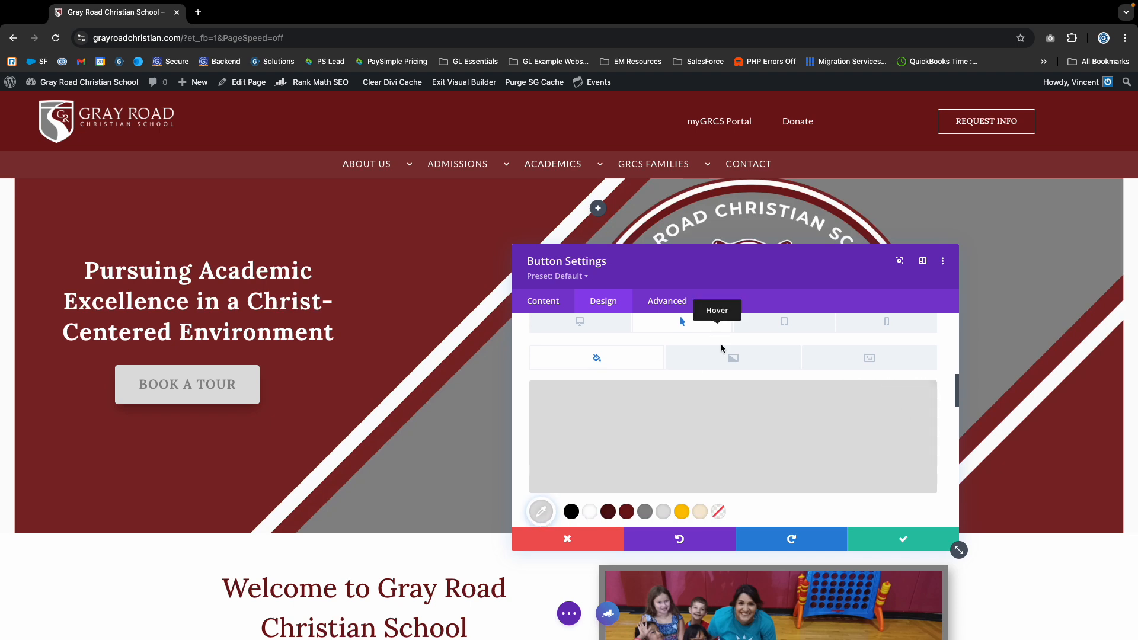
{"action": "scroll", "coordinate": [698, 418], "scroll_direction": "down", "scroll_amount": 1}
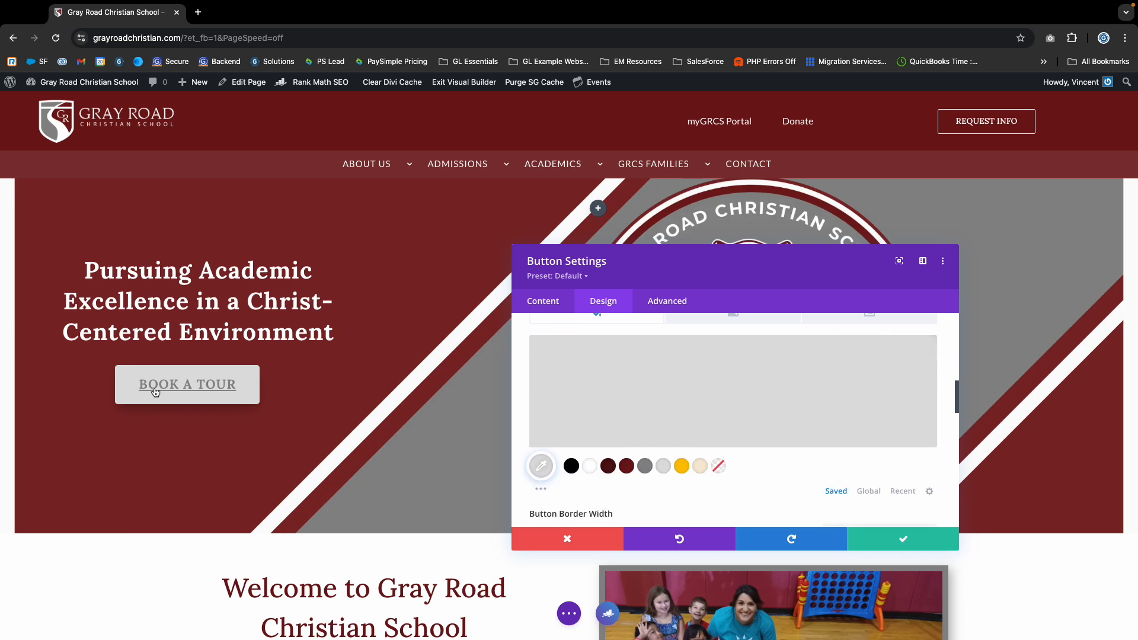
{"action": "left_click", "coordinate": [645, 468]}
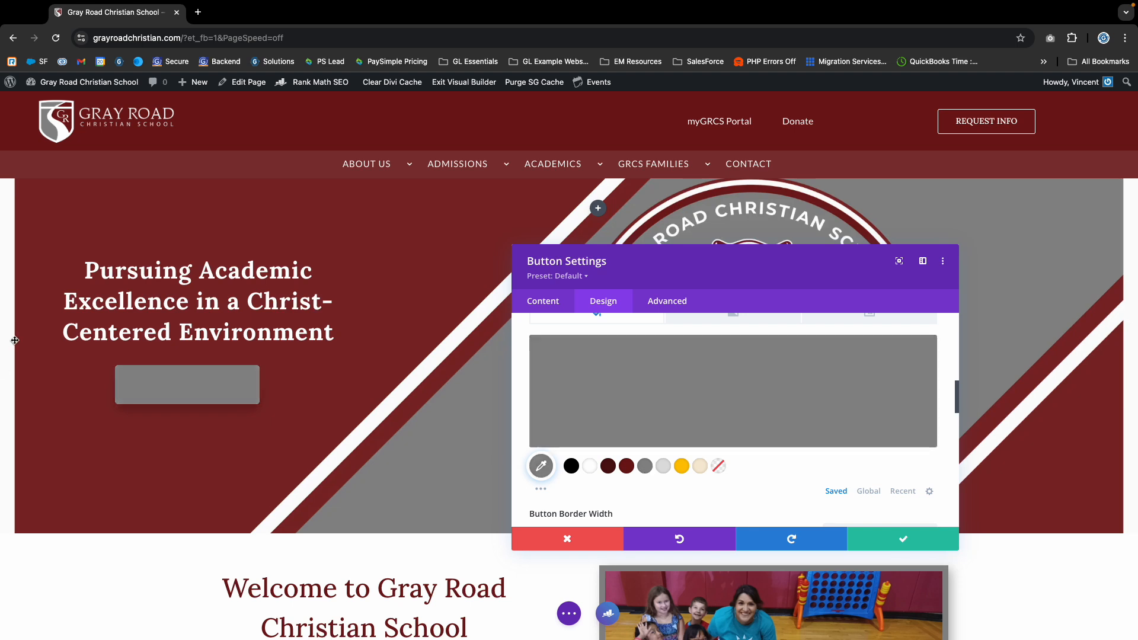
{"action": "scroll", "coordinate": [691, 403], "scroll_direction": "up", "scroll_amount": 5}
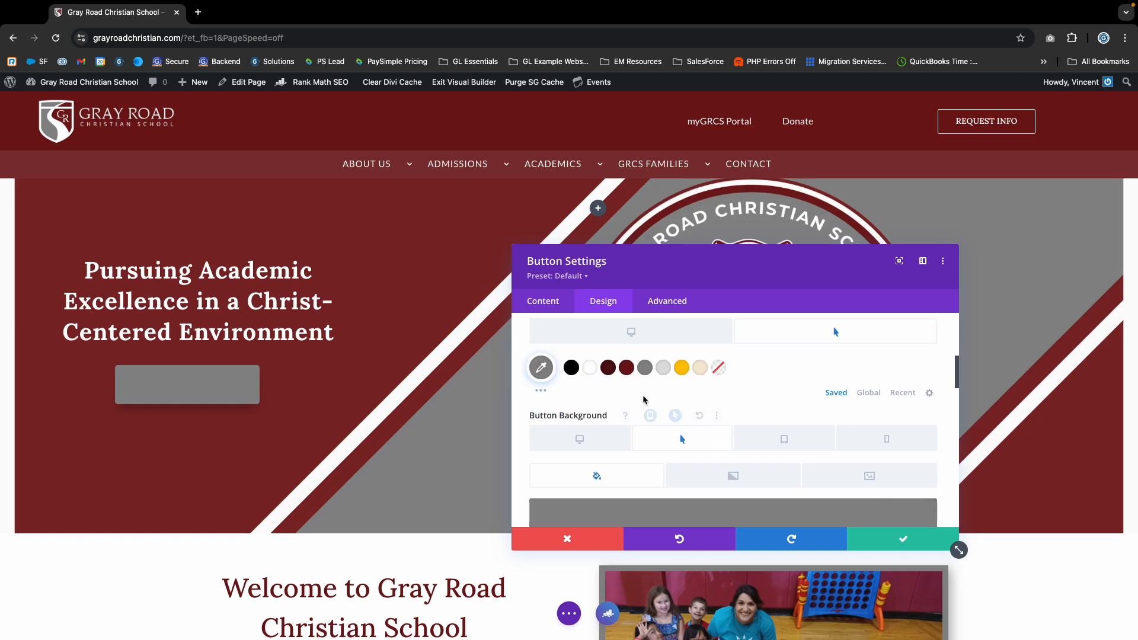
{"action": "scroll", "coordinate": [609, 388], "scroll_direction": "down", "scroll_amount": 5}
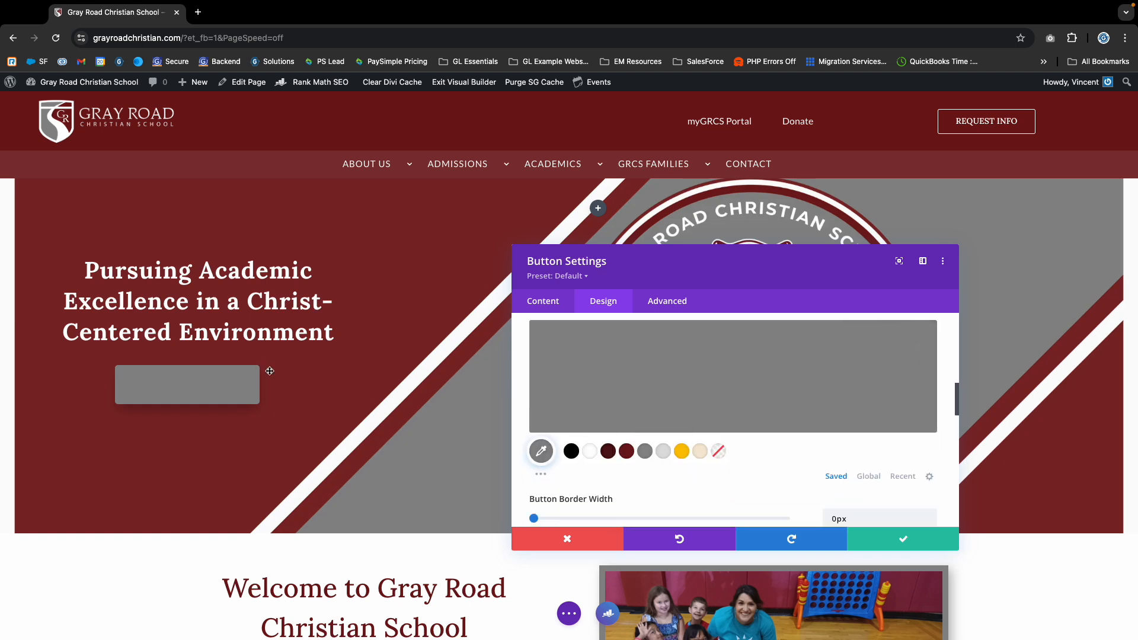
{"action": "left_click", "coordinate": [662, 454]}
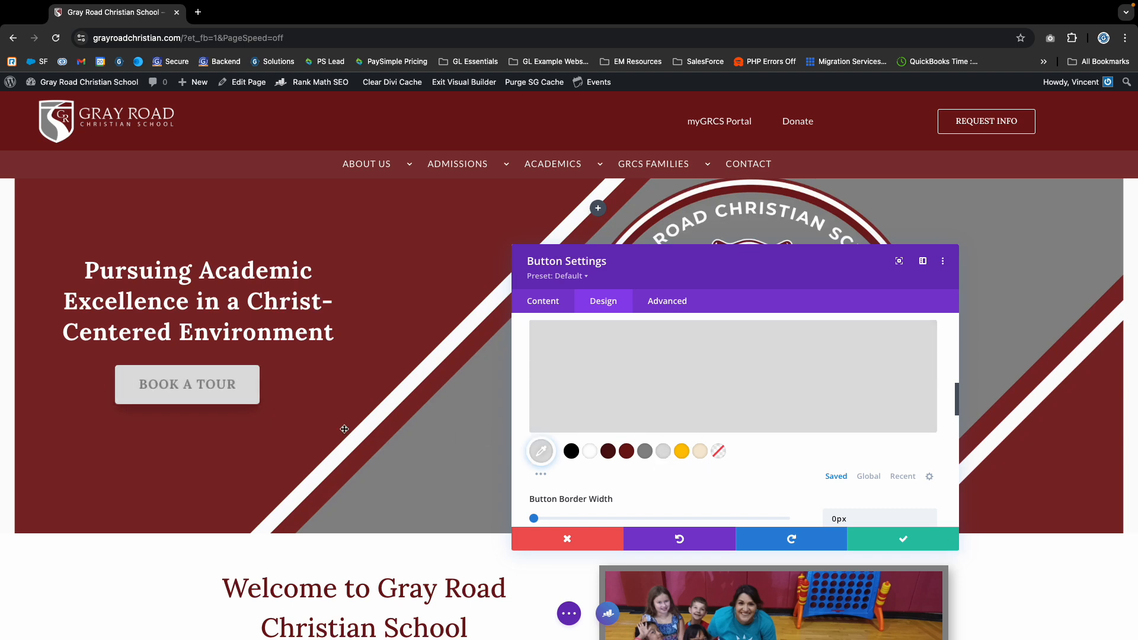
Step: Disable and re-enable the hover option of the Book A Tour button's background, ending on its hover state
{"action": "scroll", "coordinate": [784, 494], "scroll_direction": "down", "scroll_amount": 2}
{"action": "scroll", "coordinate": [777, 483], "scroll_direction": "up", "scroll_amount": 3}
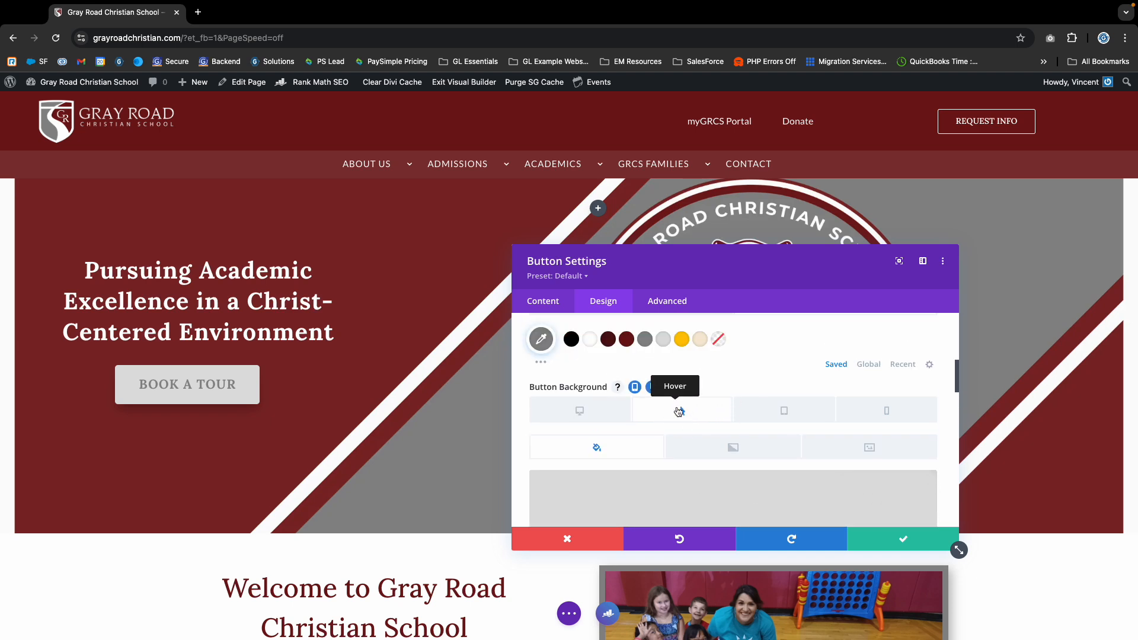
{"action": "left_click", "coordinate": [653, 387]}
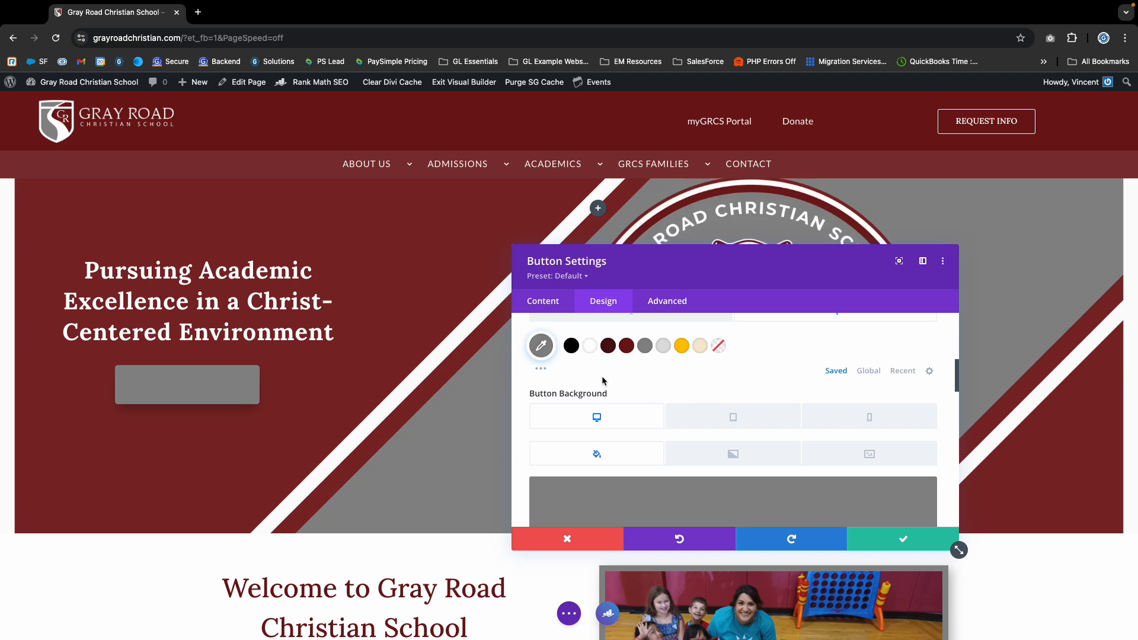
{"action": "mouse_move", "coordinate": [646, 398]}
{"action": "left_click", "coordinate": [652, 394]}
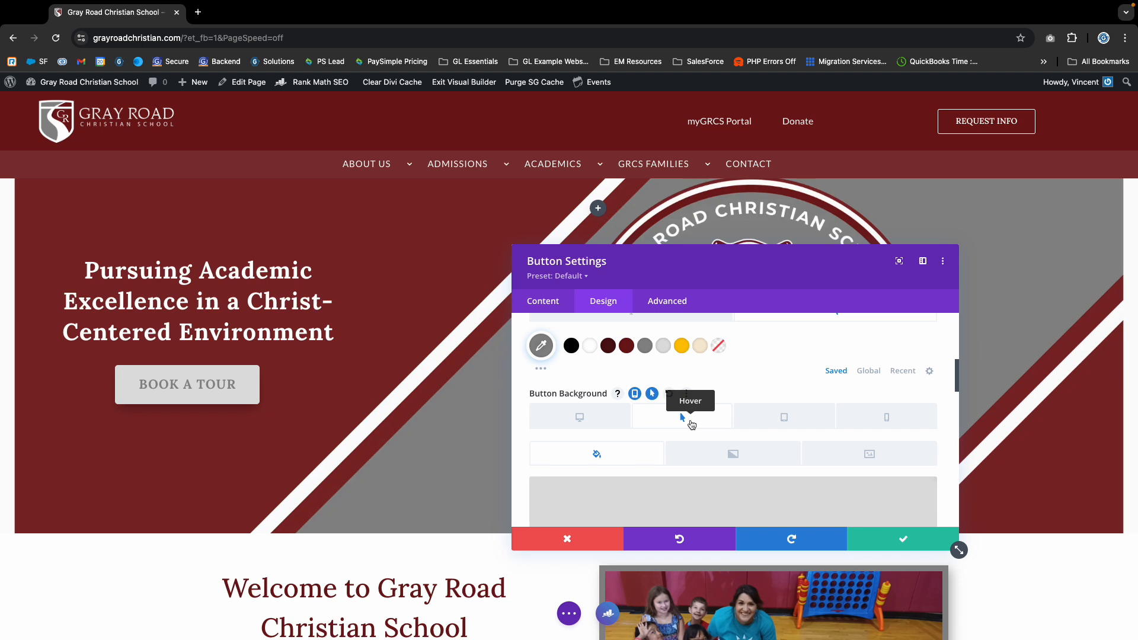
Step: Save the Book A Tour button's settings
{"action": "left_click", "coordinate": [750, 504]}
{"action": "scroll", "coordinate": [674, 474], "scroll_direction": "down", "scroll_amount": 2}
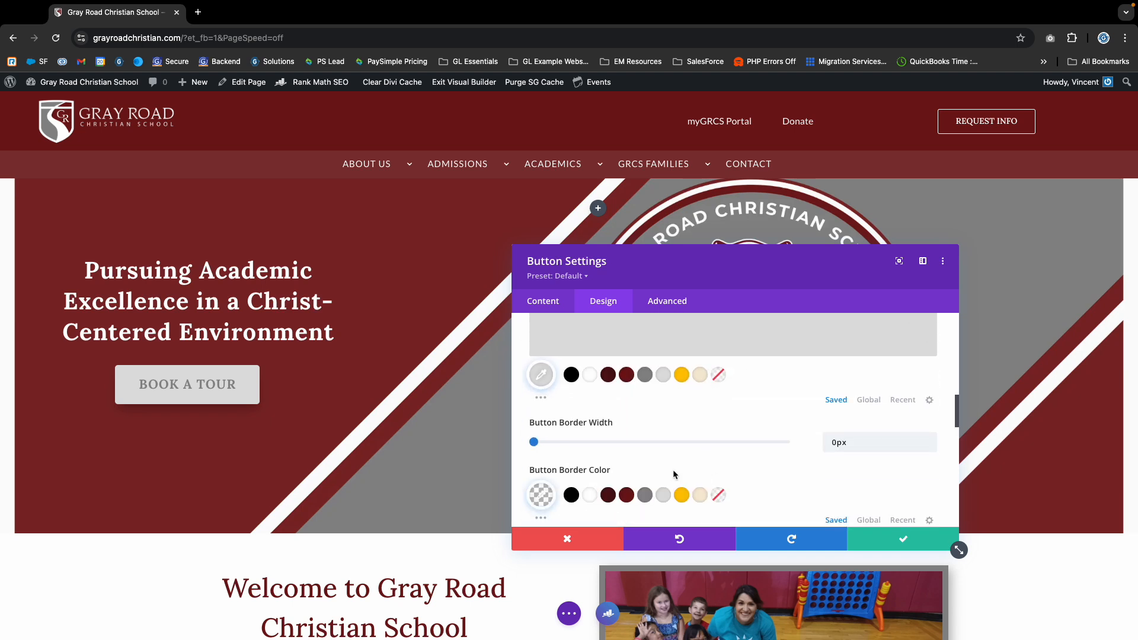
{"action": "left_click", "coordinate": [896, 540]}
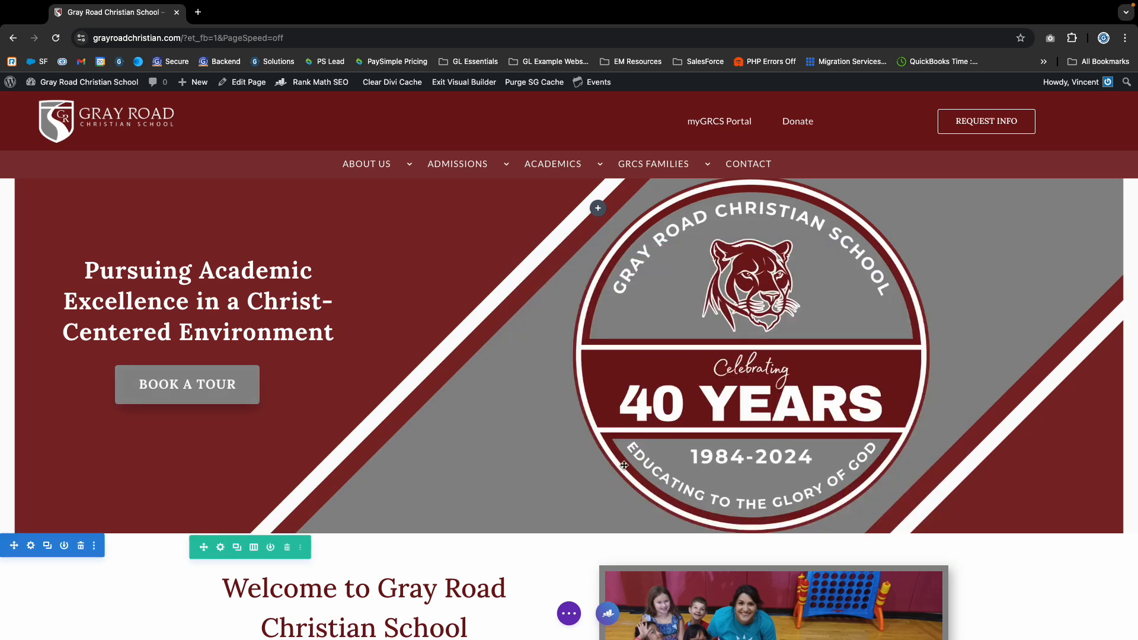
Step: Open the settings of the Admissions button below the welcome text and expand its Button design options
{"action": "scroll", "coordinate": [382, 349], "scroll_direction": "down", "scroll_amount": 8}
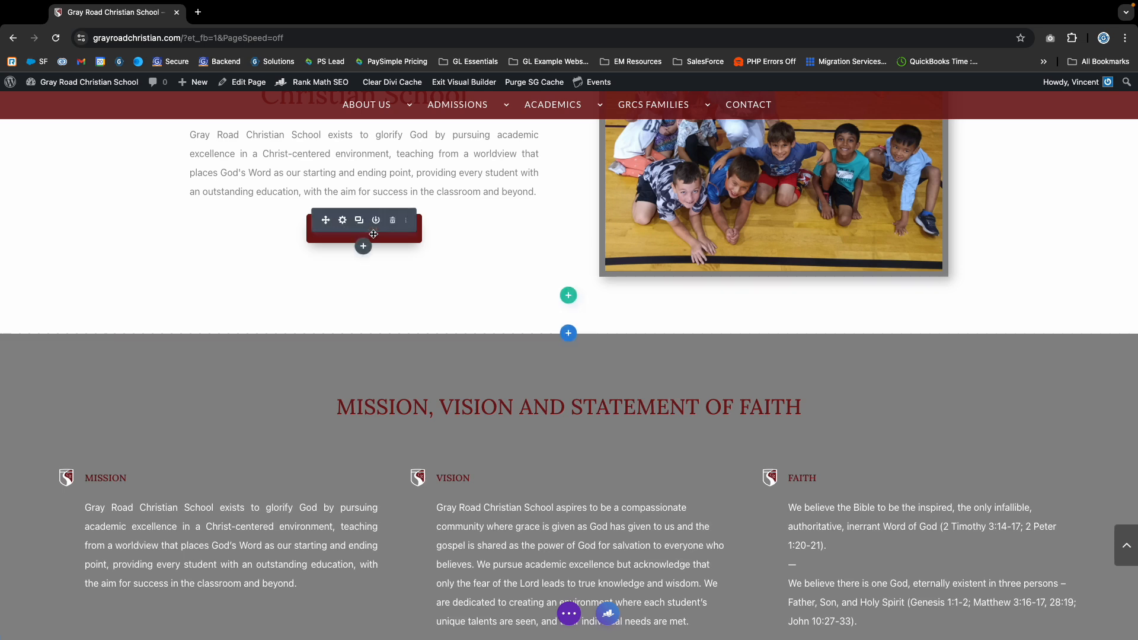
{"action": "scroll", "coordinate": [365, 396], "scroll_direction": "up", "scroll_amount": 3}
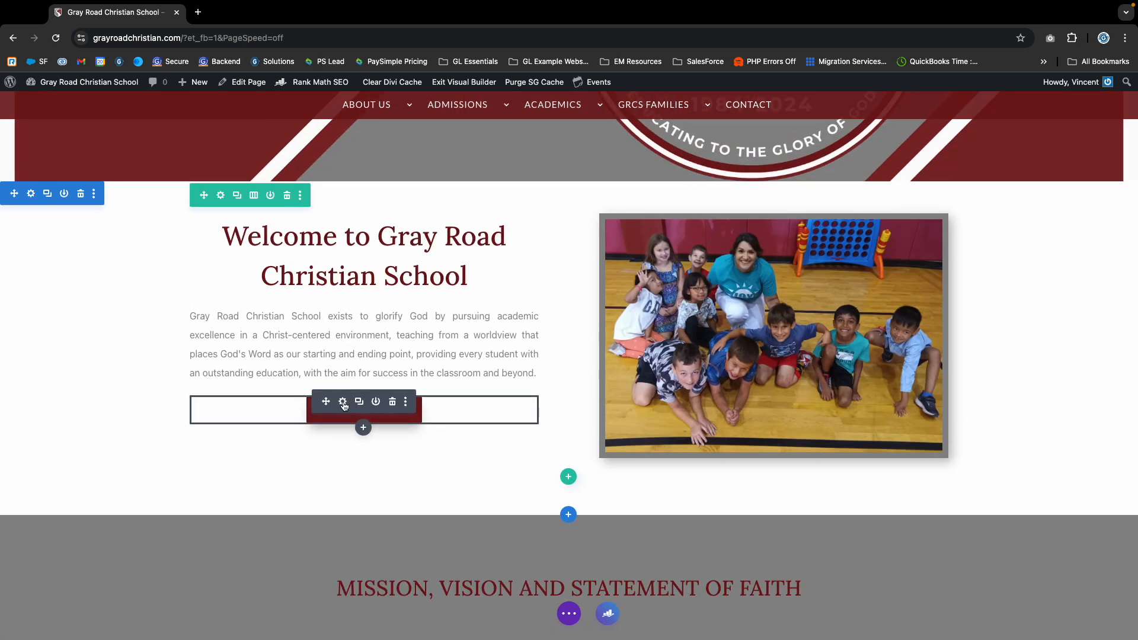
{"action": "left_click", "coordinate": [345, 407]}
{"action": "left_click", "coordinate": [616, 302]}
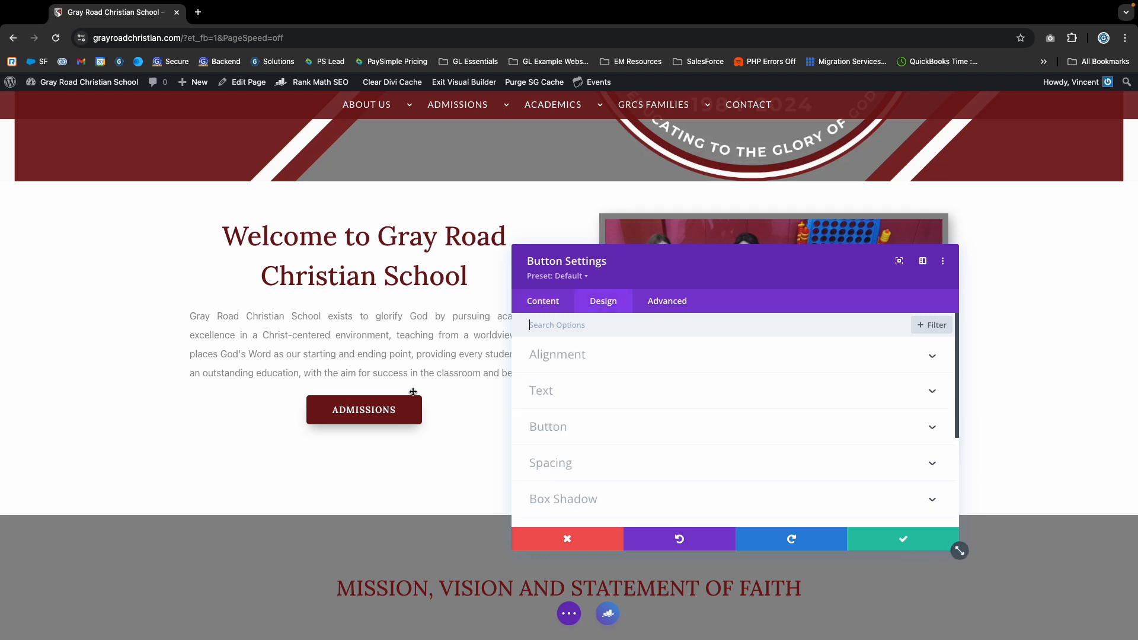
{"action": "left_click", "coordinate": [567, 436]}
Step: Set the hover state of the Admissions button's text color to gray #8b8b8b
{"action": "scroll", "coordinate": [622, 409], "scroll_direction": "down", "scroll_amount": 3}
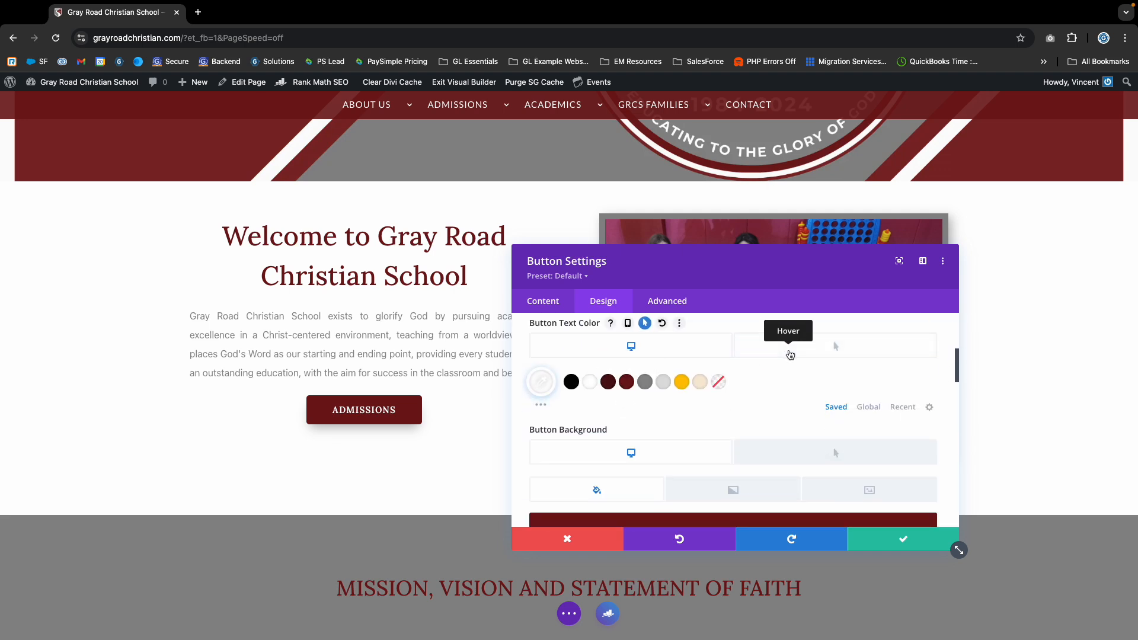
{"action": "left_click", "coordinate": [789, 354]}
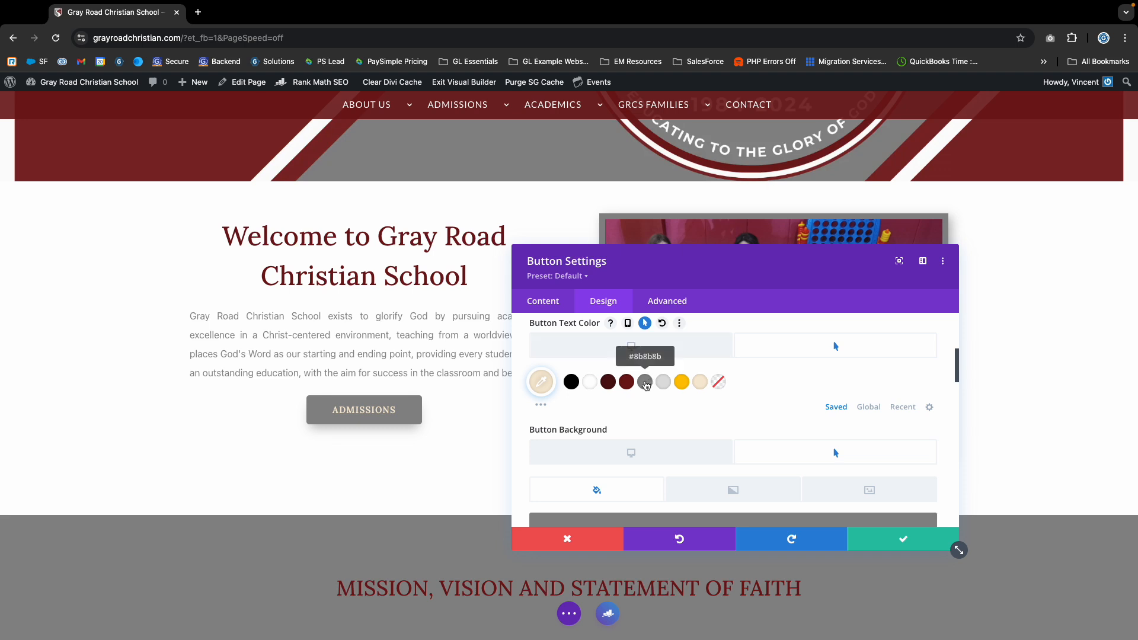
{"action": "left_click", "coordinate": [645, 384]}
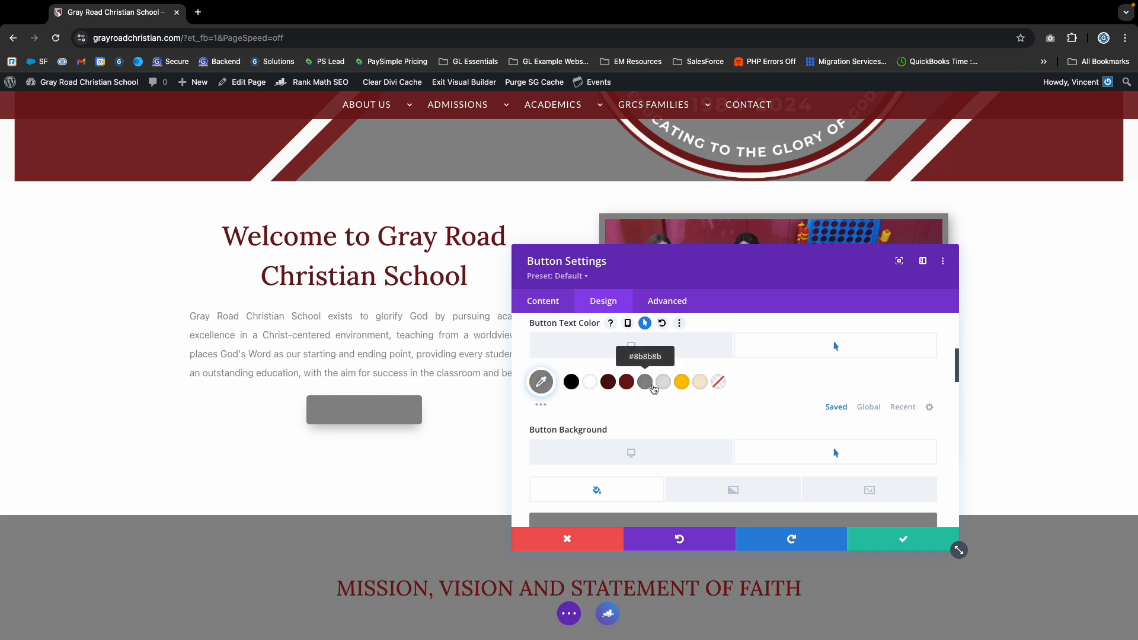
Step: Set the hover state of the Admissions button's background to the light gray swatch and save the button's settings
{"action": "scroll", "coordinate": [735, 408], "scroll_direction": "down", "scroll_amount": 3}
{"action": "scroll", "coordinate": [829, 377], "scroll_direction": "down", "scroll_amount": 4}
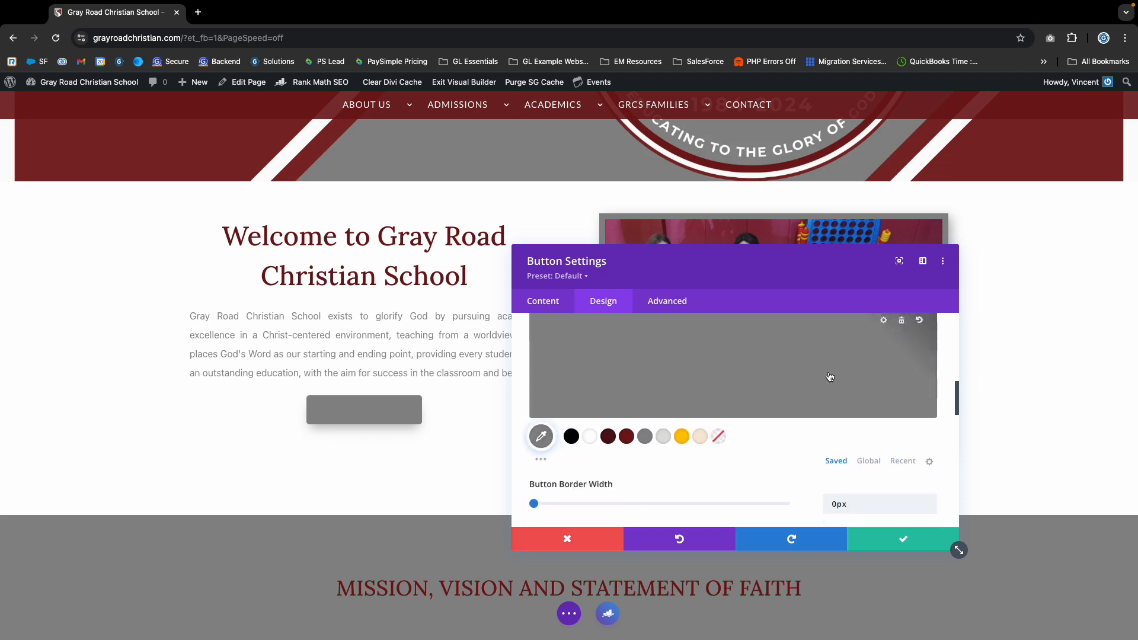
{"action": "scroll", "coordinate": [735, 407], "scroll_direction": "up", "scroll_amount": 3}
{"action": "scroll", "coordinate": [718, 480], "scroll_direction": "down", "scroll_amount": 3}
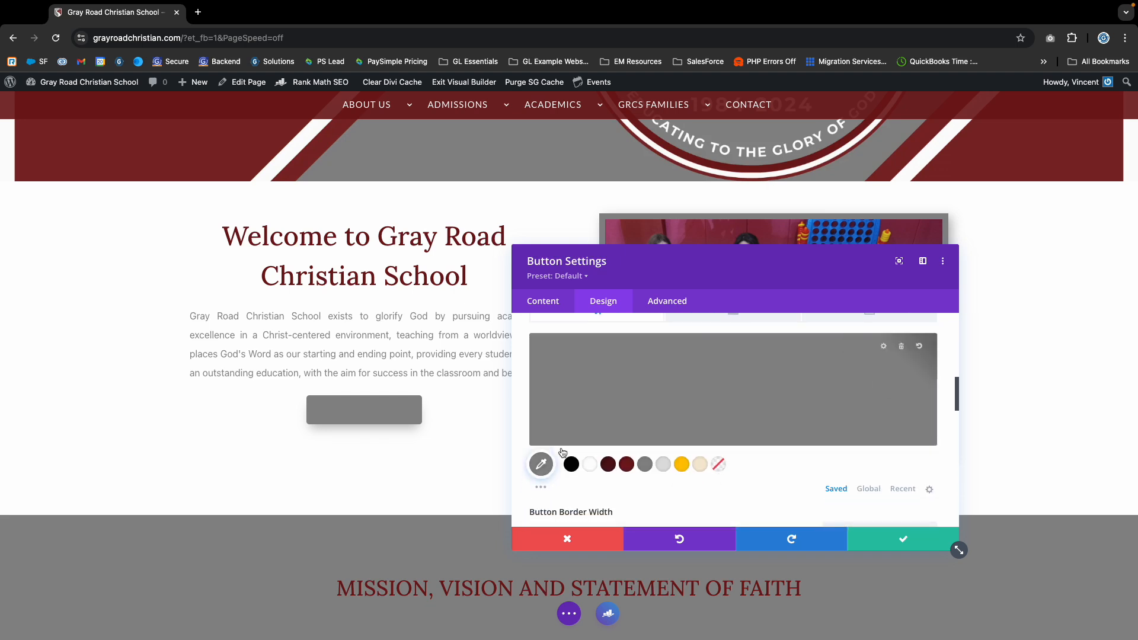
{"action": "left_click", "coordinate": [663, 464]}
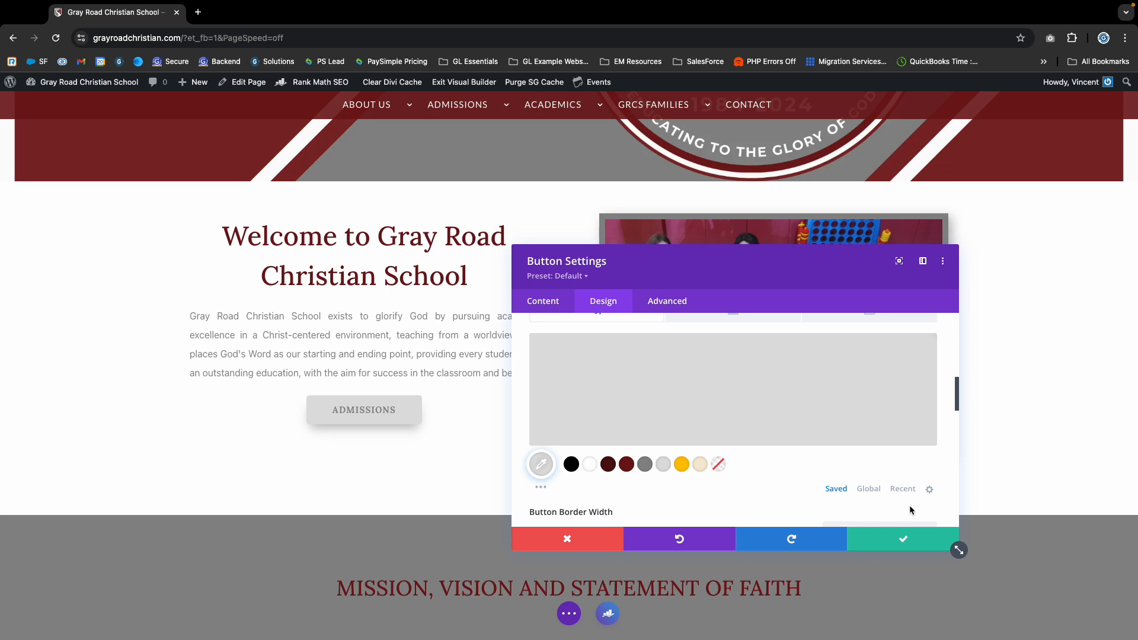
{"action": "left_click", "coordinate": [886, 541]}
Step: Open the settings of the button grid holding Full Statement of Faith and move the dialog so the button is uncovered
{"action": "scroll", "coordinate": [458, 438], "scroll_direction": "down", "scroll_amount": 3}
{"action": "scroll", "coordinate": [458, 438], "scroll_direction": "down", "scroll_amount": 8}
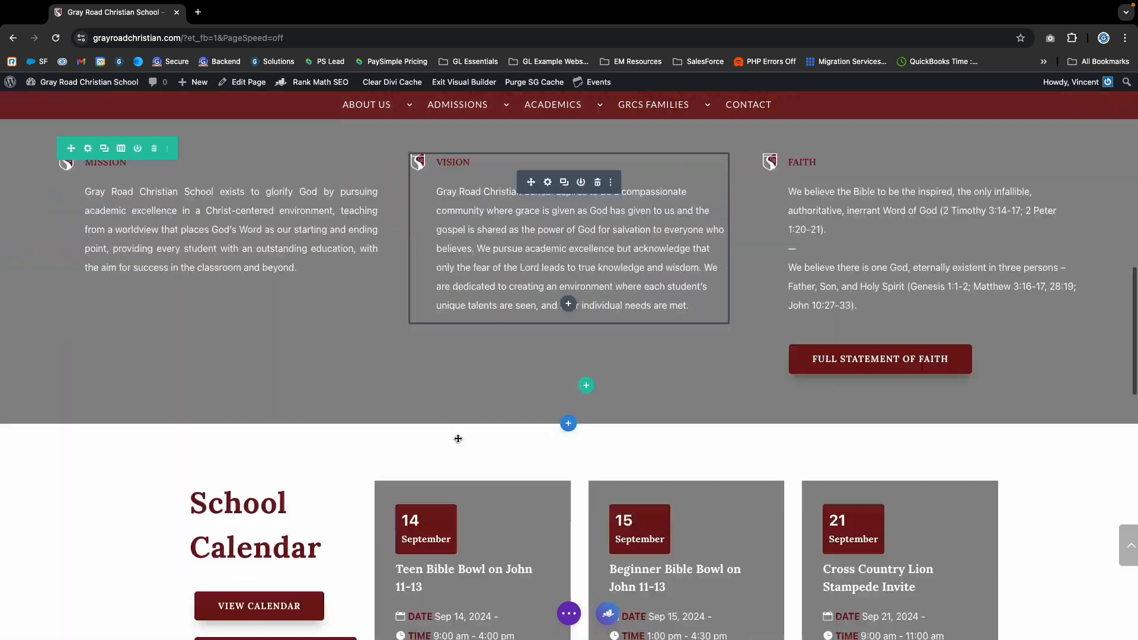
{"action": "scroll", "coordinate": [862, 413], "scroll_direction": "up", "scroll_amount": 4}
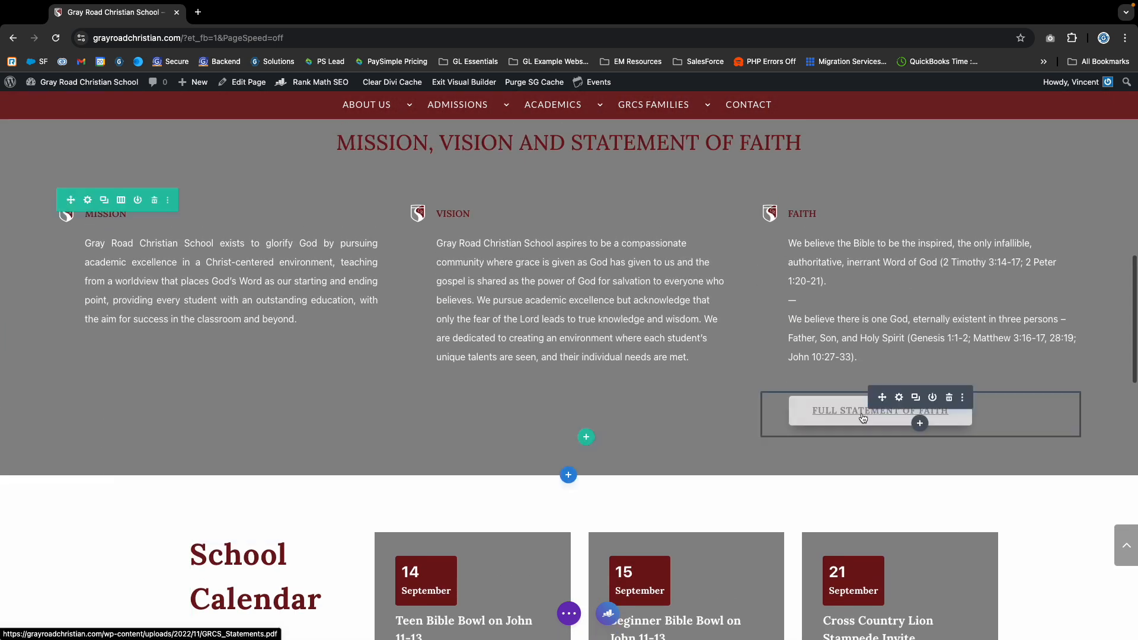
{"action": "left_click", "coordinate": [893, 397]}
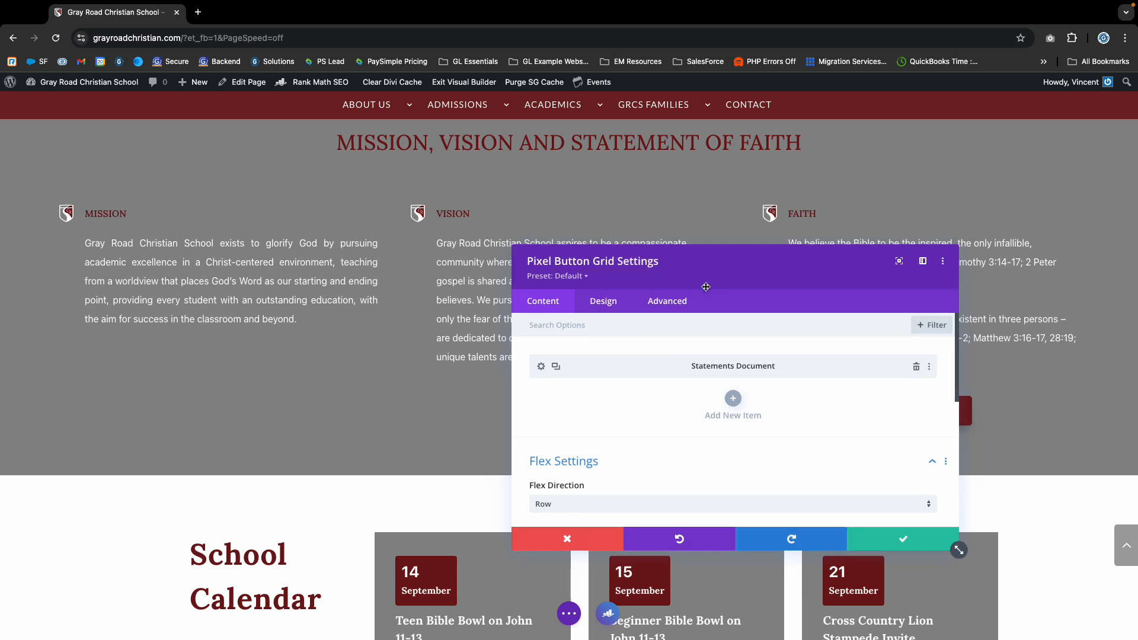
{"action": "left_click_drag", "start_coordinate": [706, 273], "coordinate": [431, 231]}
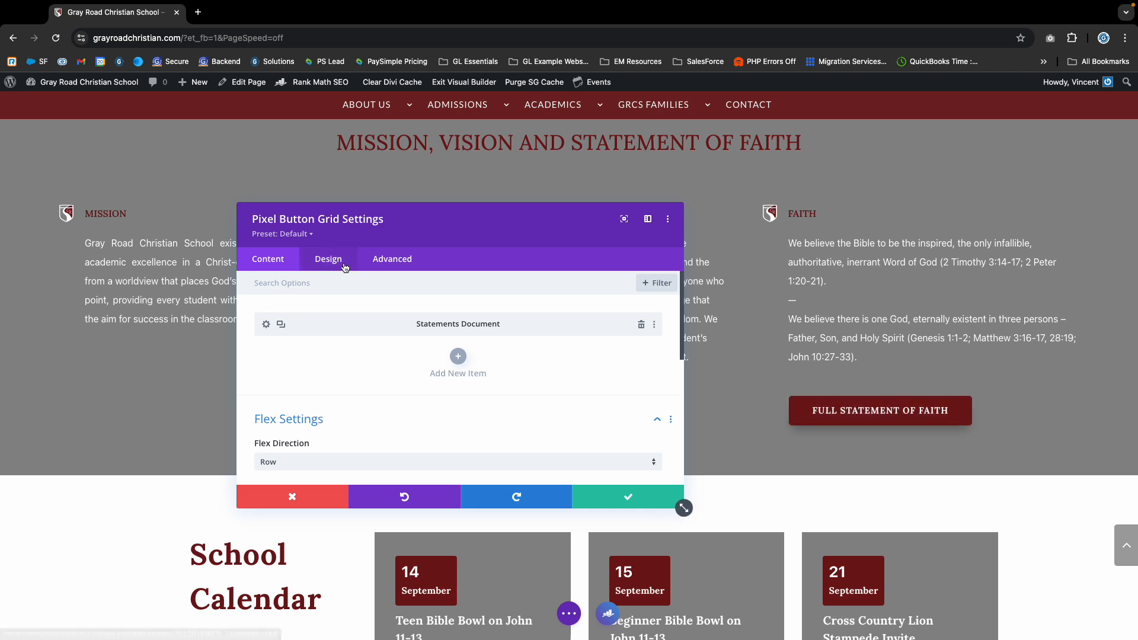
Step: Duplicate the Statements Document item in the button grid and delete the copy
{"action": "left_click", "coordinate": [281, 325]}
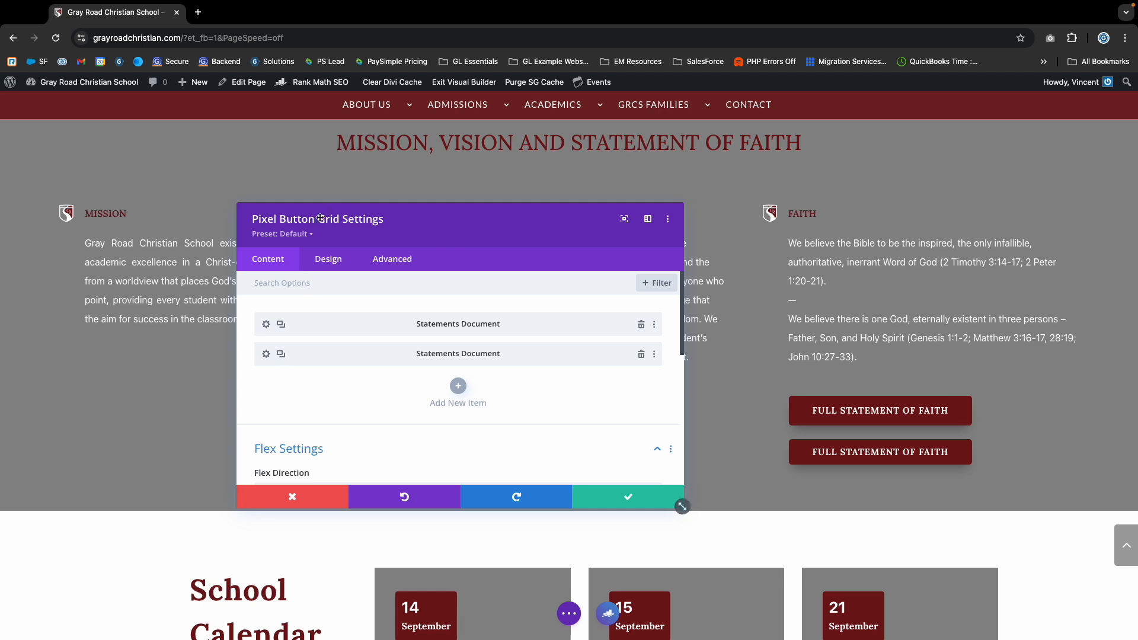
{"action": "left_click", "coordinate": [641, 354]}
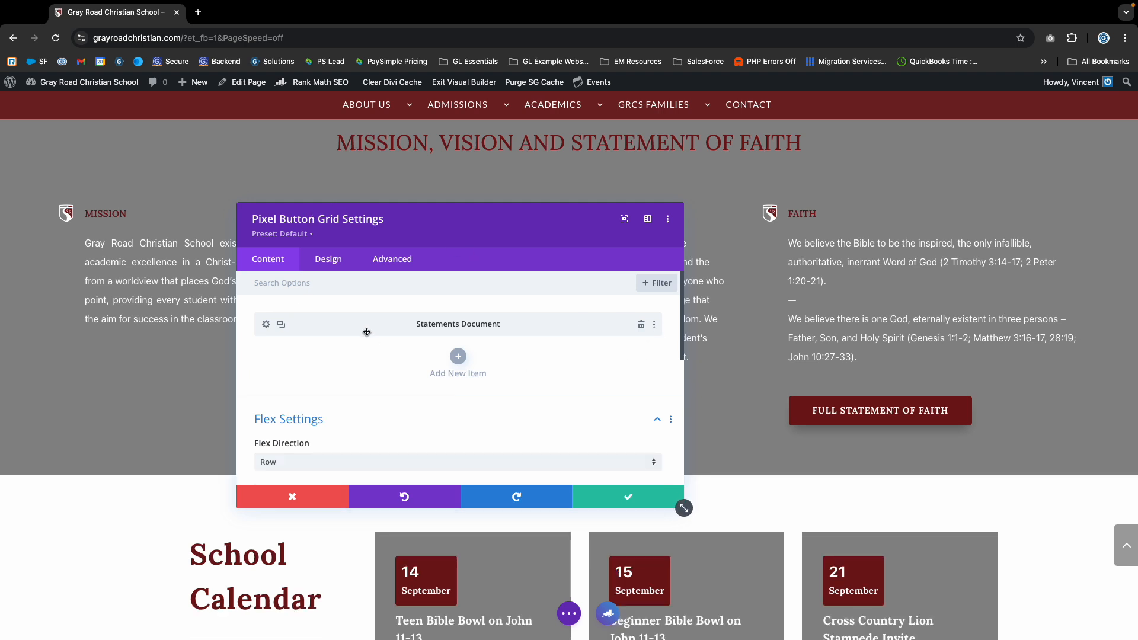
Step: Check the grid-level Button Style design options of the Full Statement of Faith button grid and save its settings
{"action": "left_click", "coordinate": [329, 261]}
{"action": "left_click", "coordinate": [300, 349]}
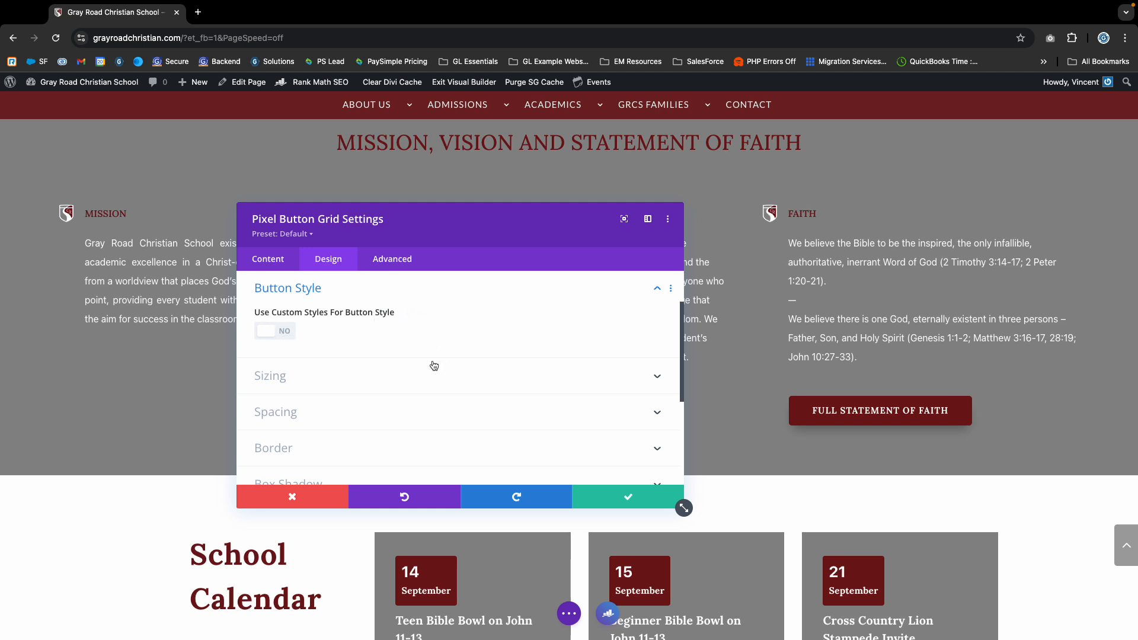
{"action": "left_click", "coordinate": [616, 500]}
Step: Reopen the Full Statement of Faith button grid's settings and expand the Button Style design options of its Statements Document item
{"action": "left_click", "coordinate": [902, 398]}
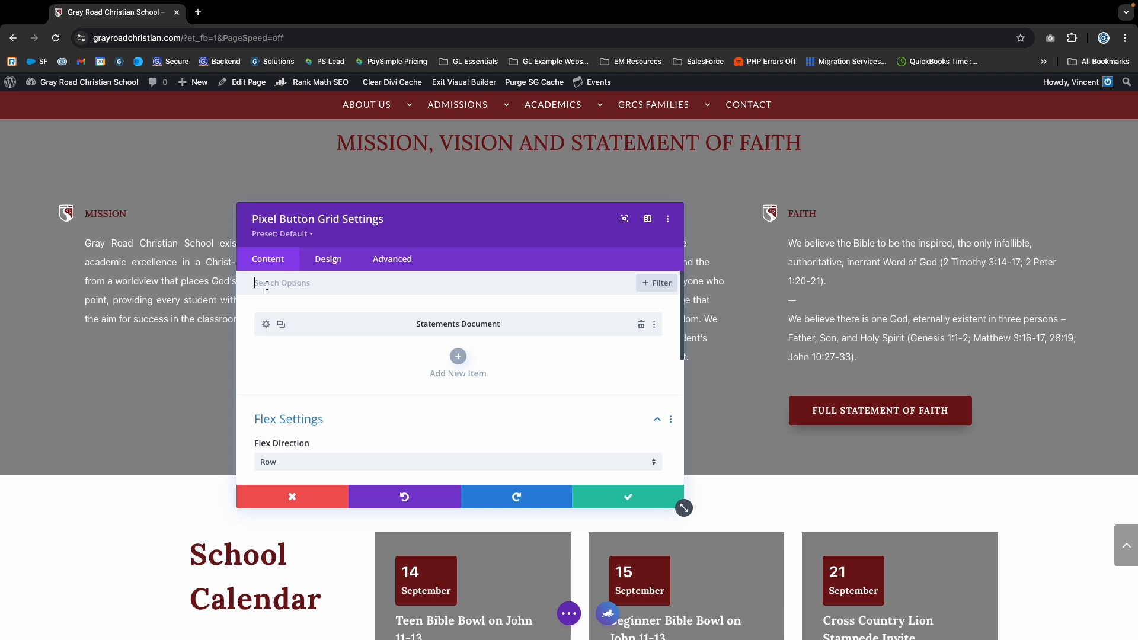
{"action": "left_click", "coordinate": [329, 260]}
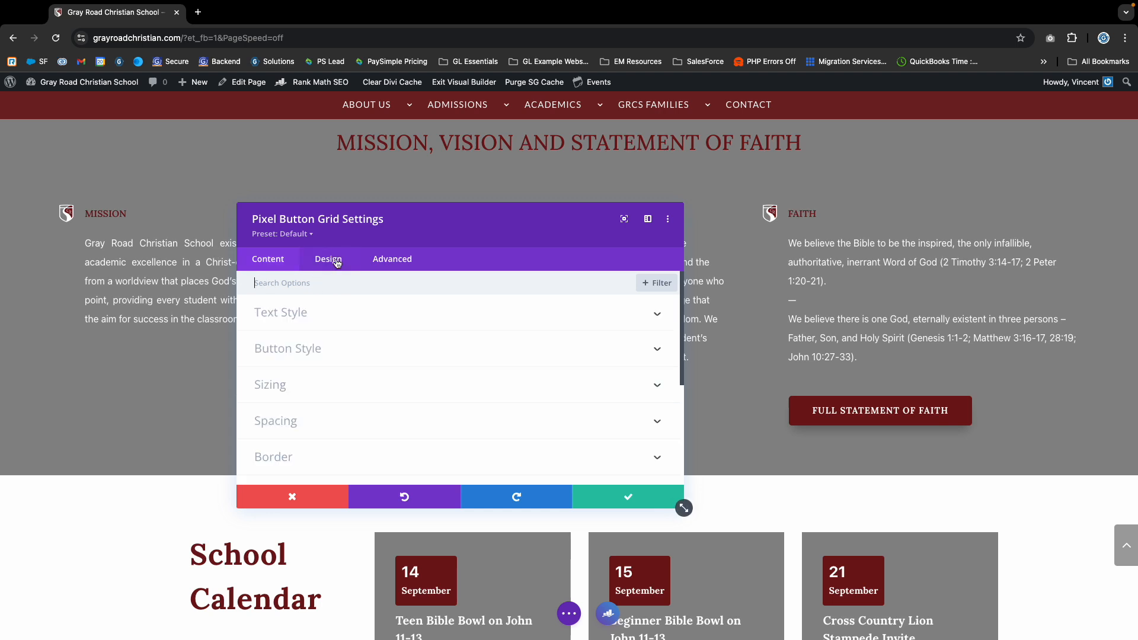
{"action": "left_click", "coordinate": [269, 260]}
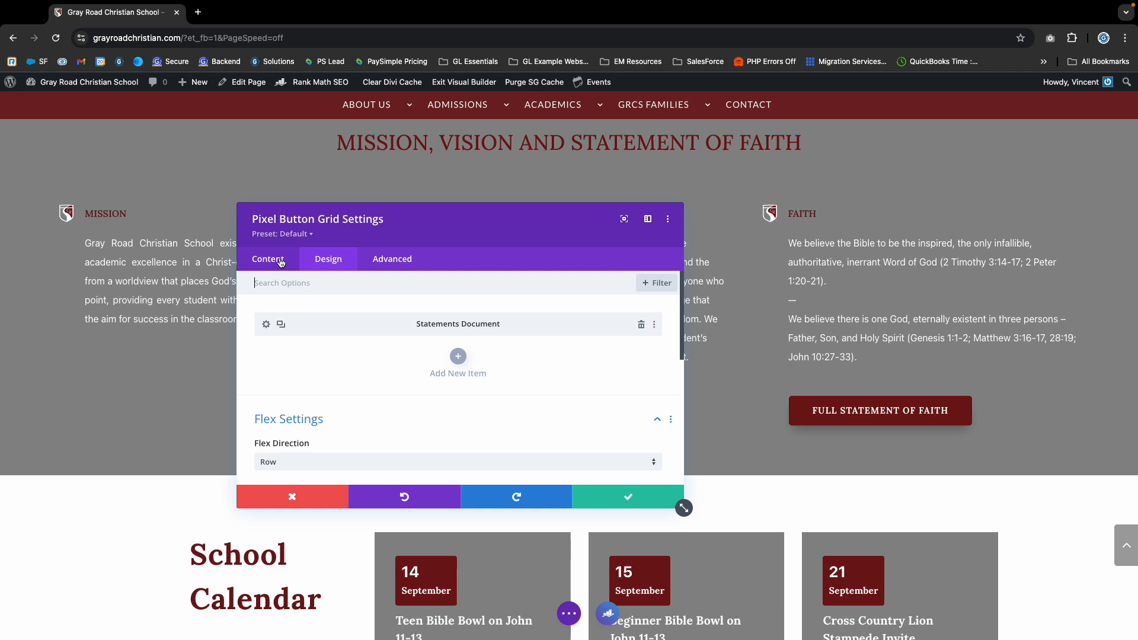
{"action": "left_click", "coordinate": [266, 325]}
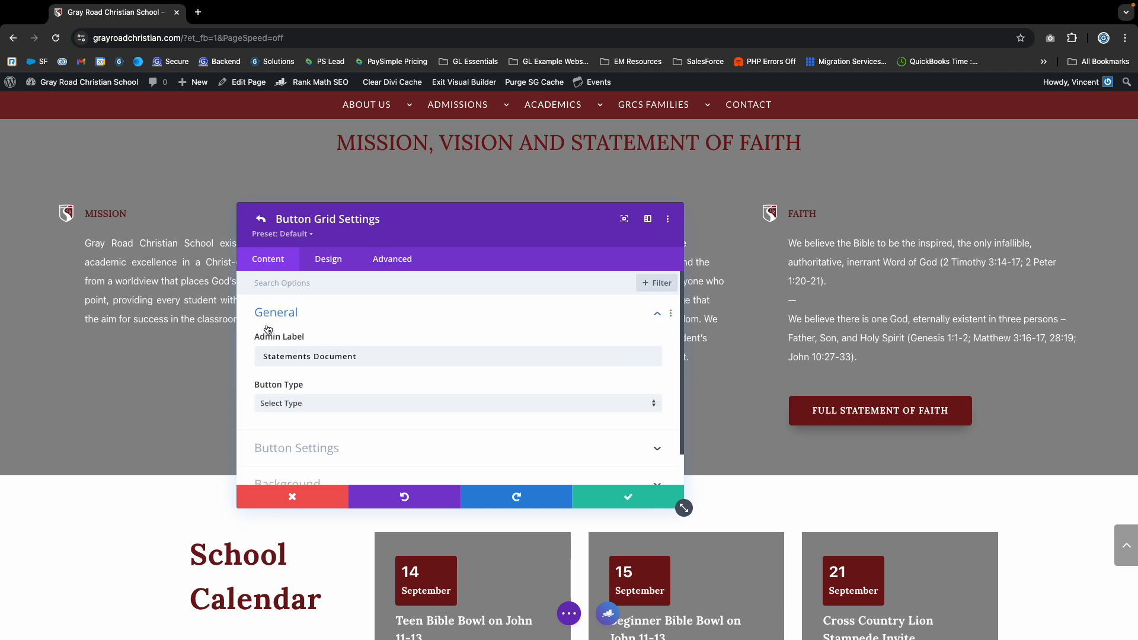
{"action": "left_click", "coordinate": [329, 265]}
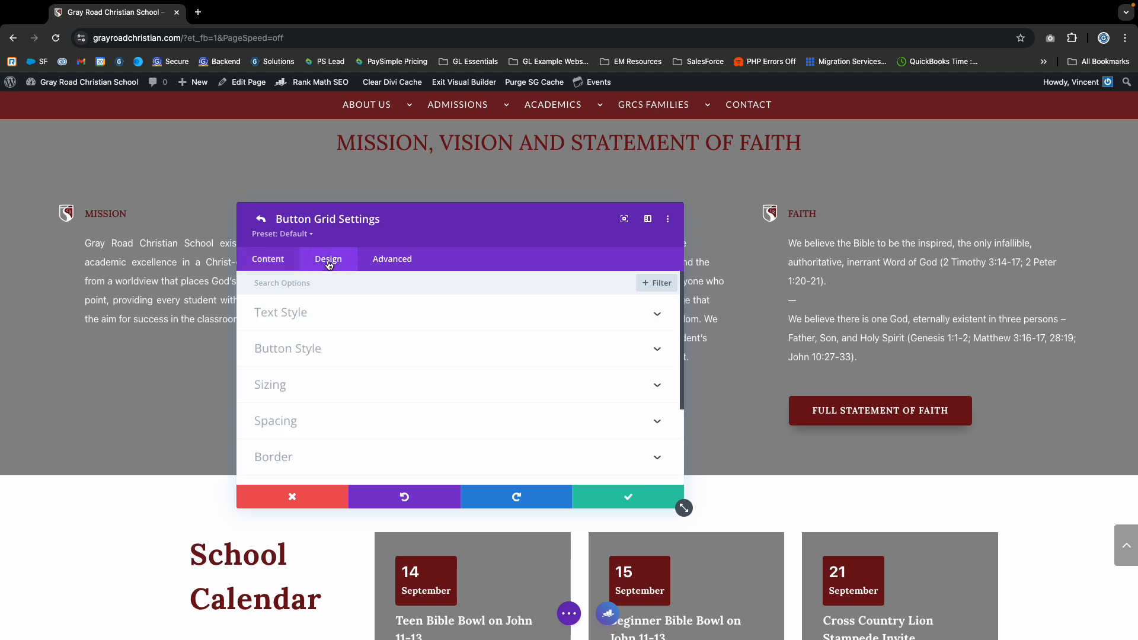
{"action": "left_click", "coordinate": [290, 350]}
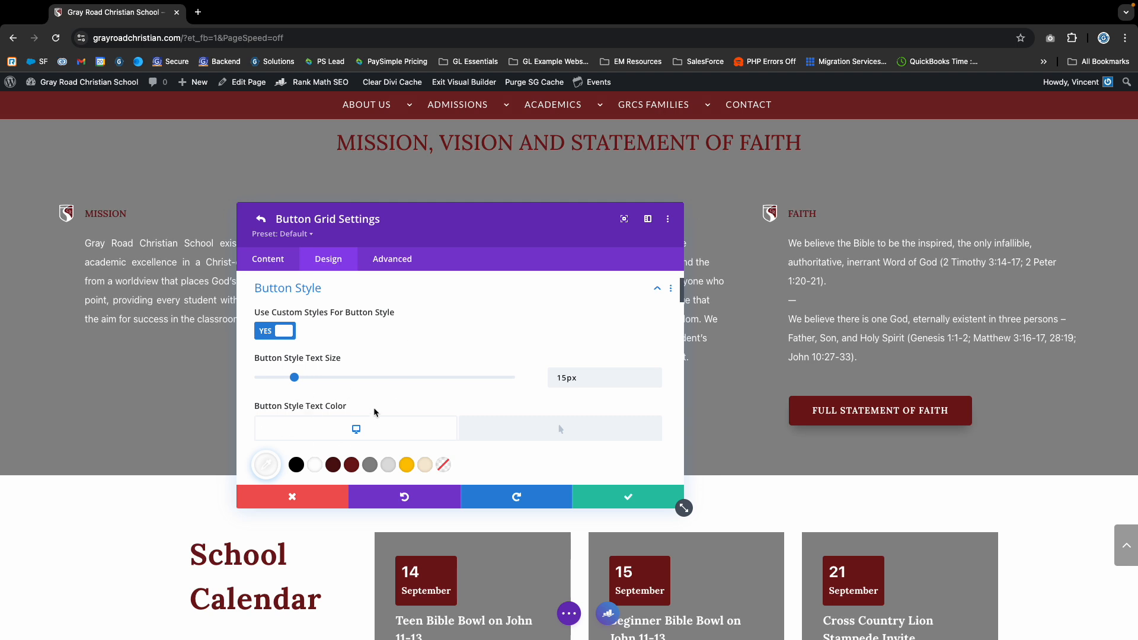
Step: Show the hover state of the Statements Document item's text color and examine its hover text and background colors
{"action": "scroll", "coordinate": [374, 412], "scroll_direction": "down", "scroll_amount": 3}
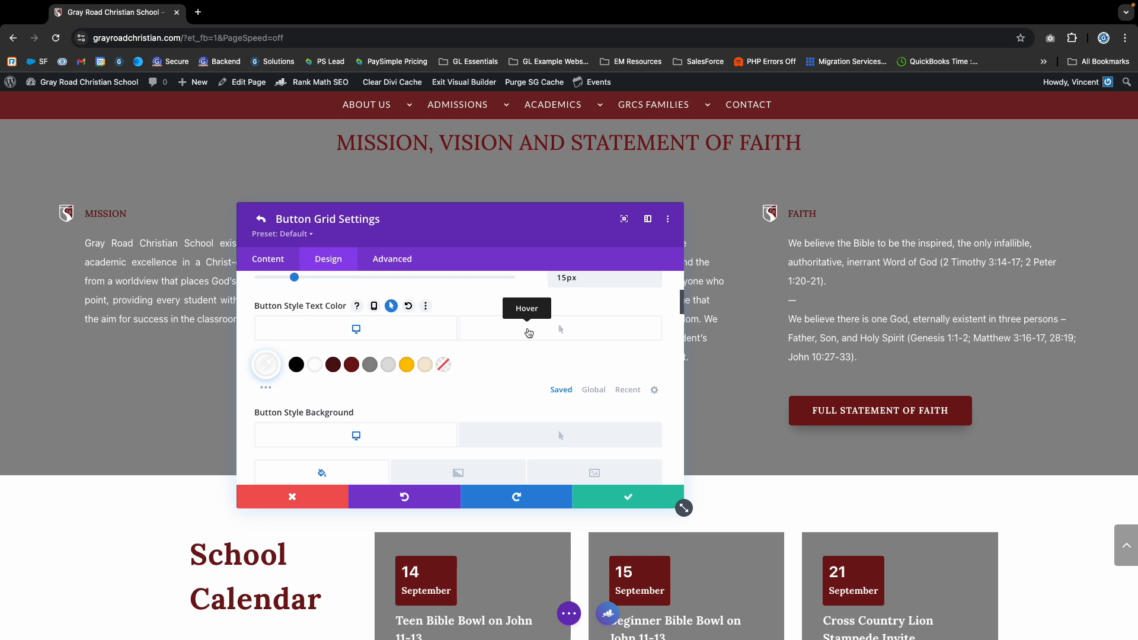
{"action": "left_click", "coordinate": [529, 333]}
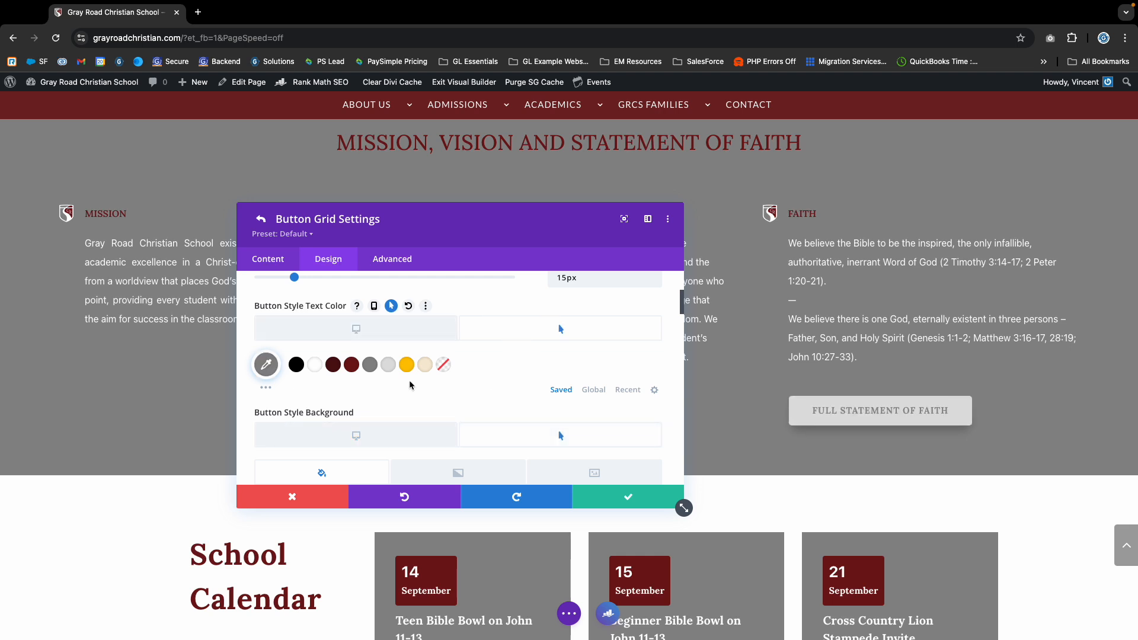
{"action": "scroll", "coordinate": [408, 365], "scroll_direction": "down", "scroll_amount": 2}
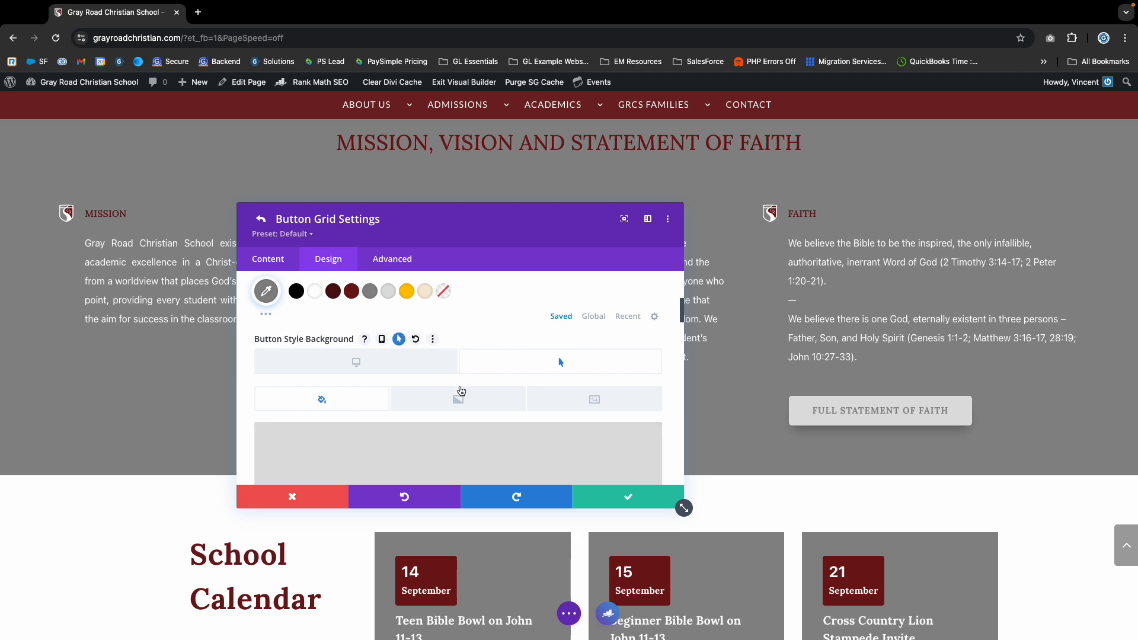
{"action": "scroll", "coordinate": [403, 356], "scroll_direction": "down", "scroll_amount": 3}
{"action": "scroll", "coordinate": [520, 420], "scroll_direction": "down", "scroll_amount": 2}
{"action": "scroll", "coordinate": [510, 421], "scroll_direction": "up", "scroll_amount": 6}
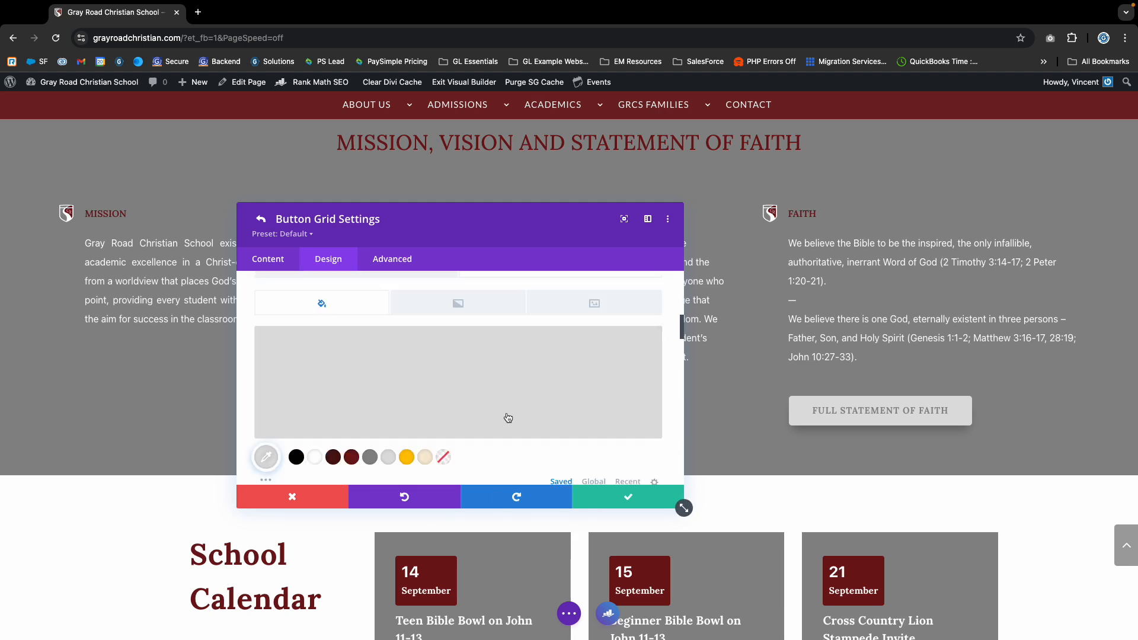
Step: Try yellow as the hover text color of the Statements Document item, then set it to gray #8b8b8b
{"action": "scroll", "coordinate": [415, 456], "scroll_direction": "down", "scroll_amount": 2}
{"action": "left_click", "coordinate": [407, 421]}
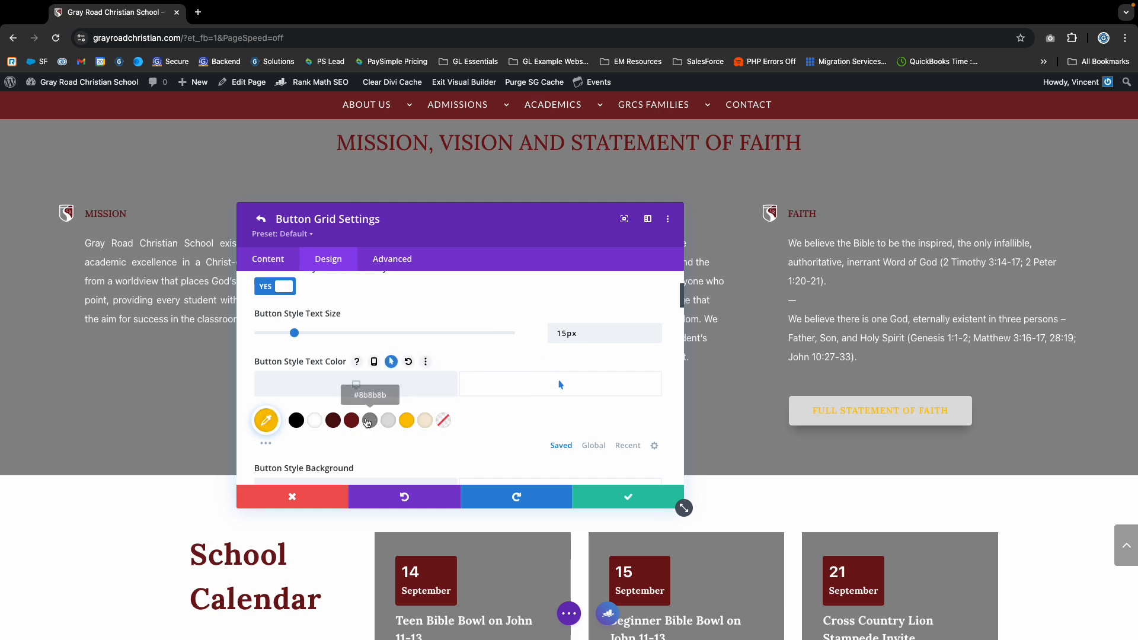
{"action": "left_click", "coordinate": [370, 421]}
Step: Review the Statements Document item's hover background color, then save both the item's and the button grid's settings
{"action": "scroll", "coordinate": [536, 421], "scroll_direction": "down", "scroll_amount": 3}
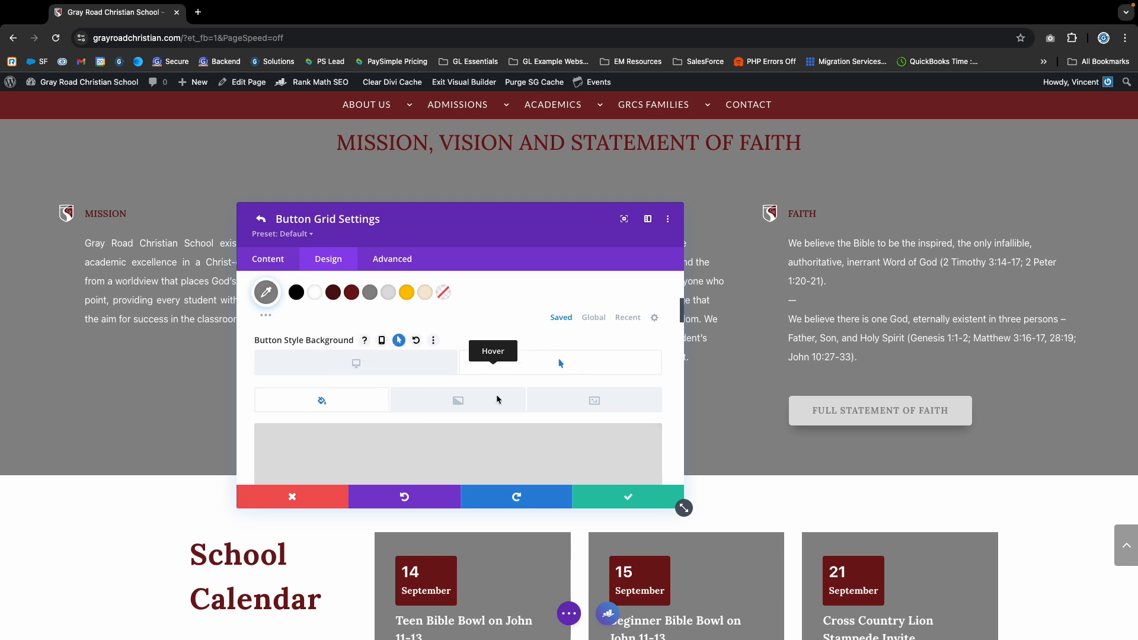
{"action": "scroll", "coordinate": [462, 332], "scroll_direction": "down", "scroll_amount": 3}
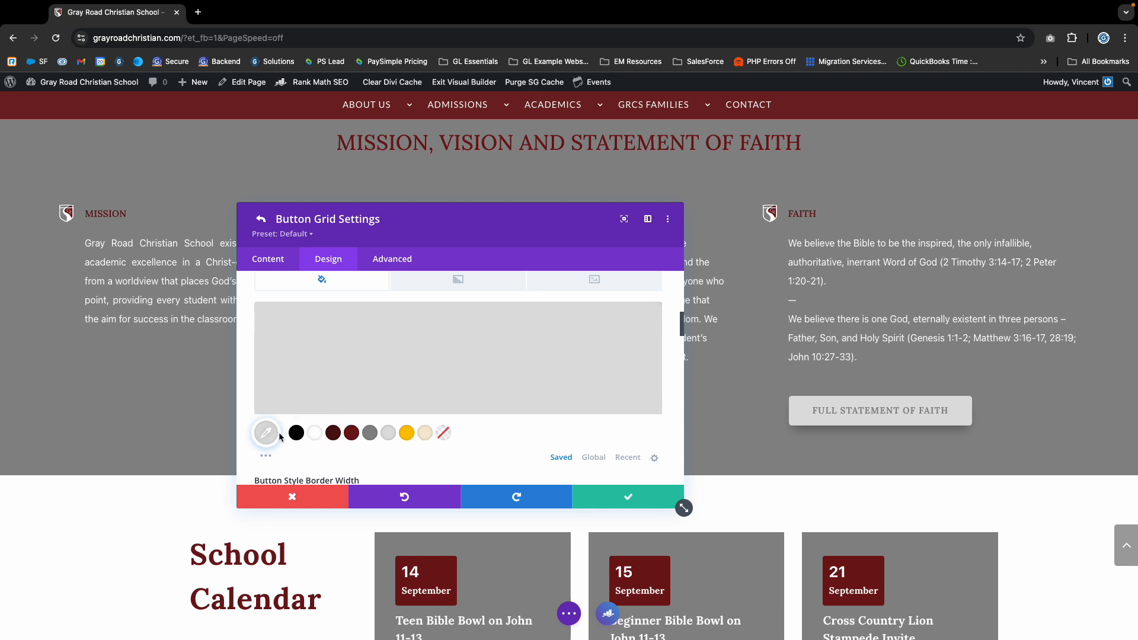
{"action": "left_click", "coordinate": [628, 503]}
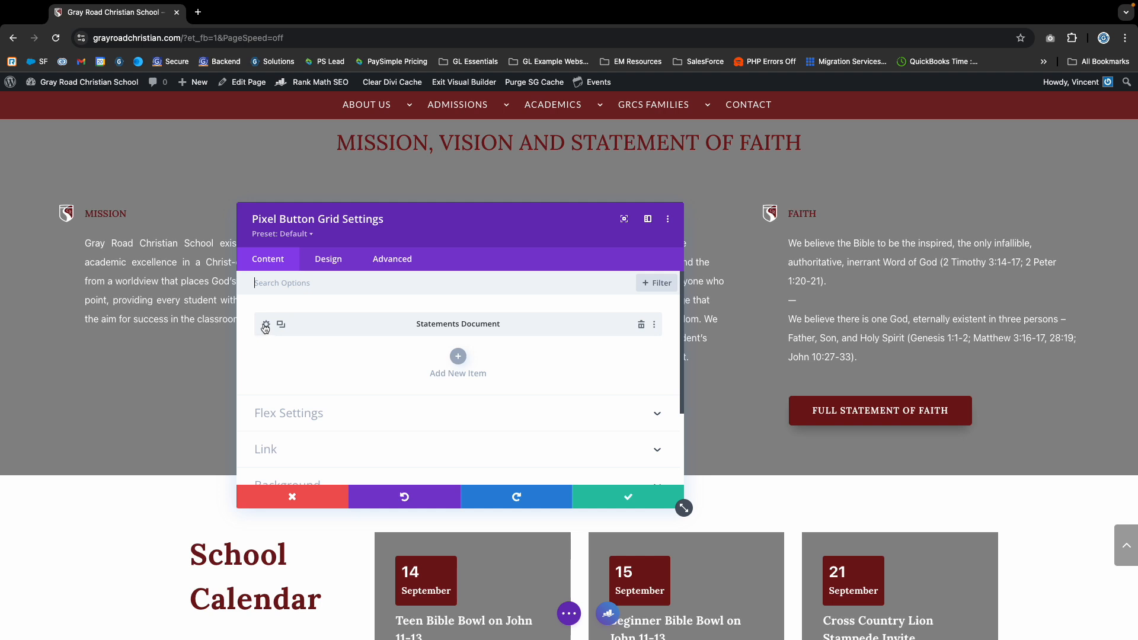
{"action": "scroll", "coordinate": [596, 474], "scroll_direction": "down", "scroll_amount": 1}
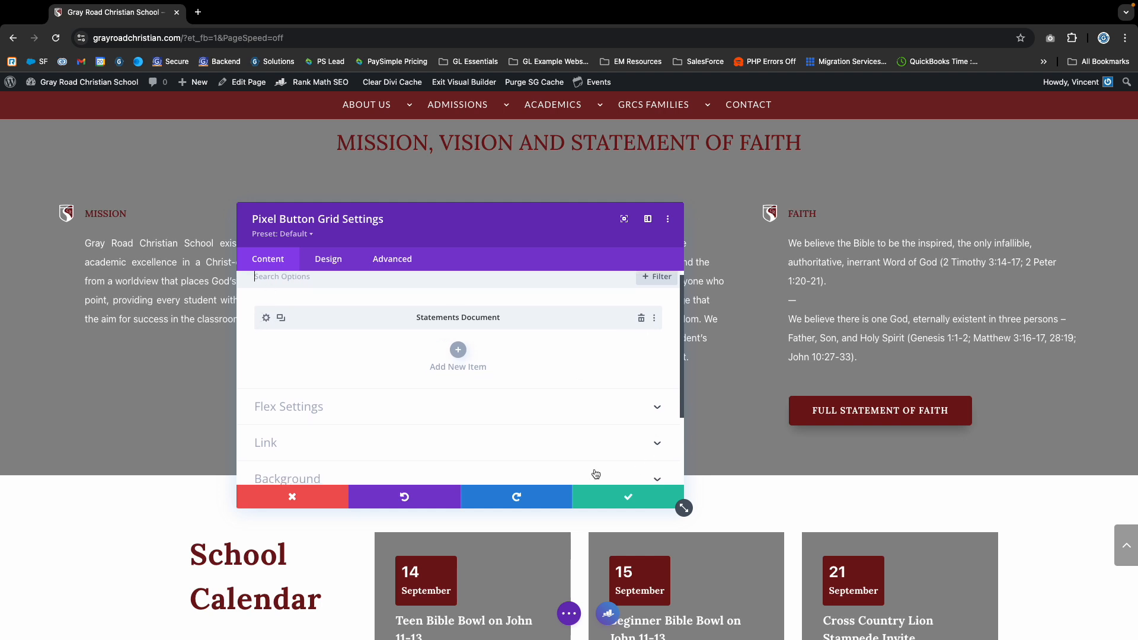
{"action": "left_click", "coordinate": [628, 492]}
Step: Open the School Calendar button grid's settings, check its grid-level Button Style options and save the settings
{"action": "scroll", "coordinate": [435, 455], "scroll_direction": "down", "scroll_amount": 4}
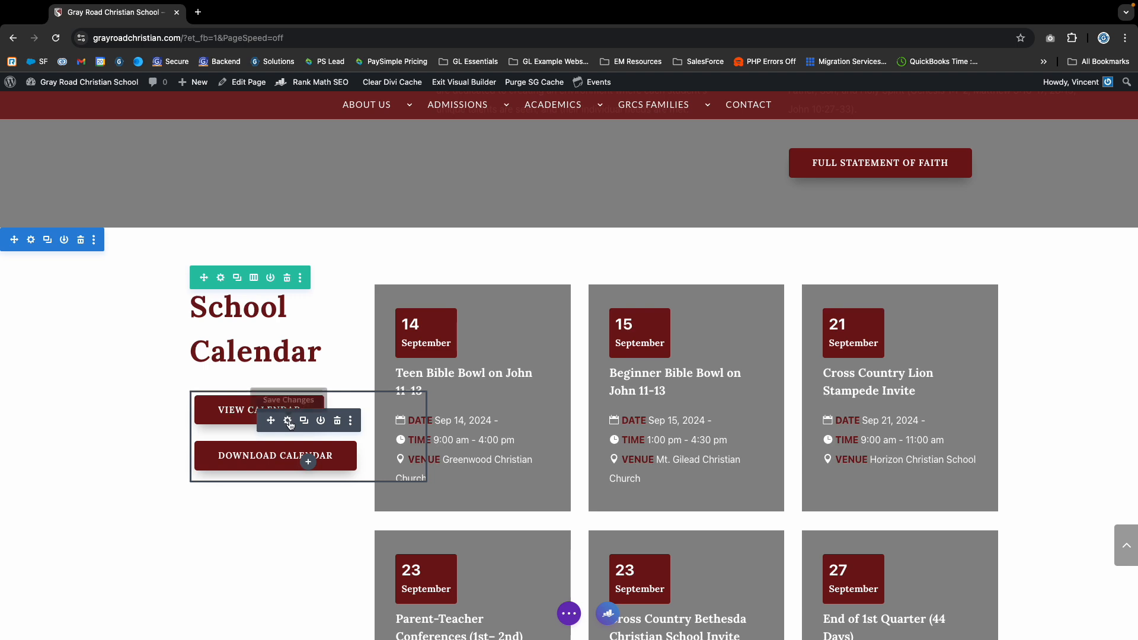
{"action": "left_click", "coordinate": [288, 421]}
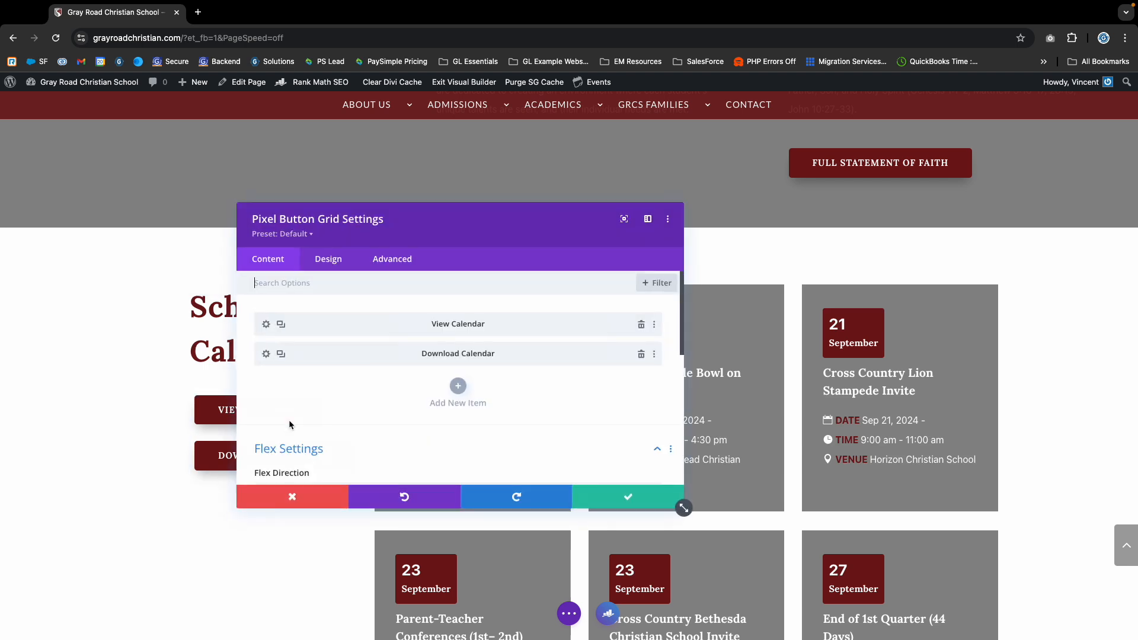
{"action": "left_click_drag", "start_coordinate": [388, 211], "coordinate": [649, 206]}
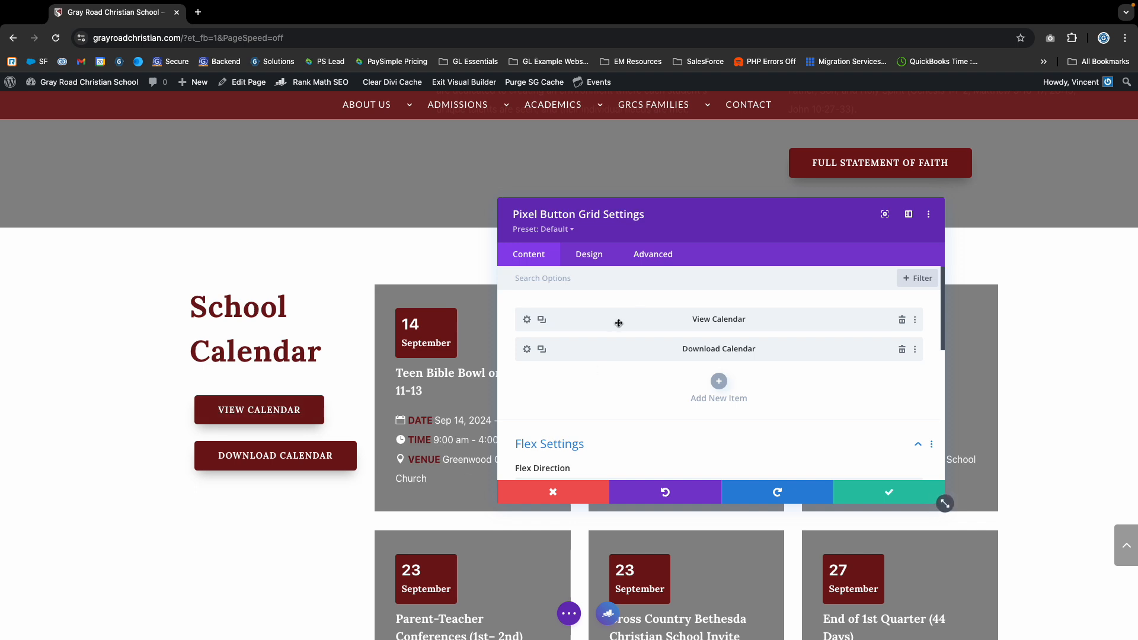
{"action": "left_click", "coordinate": [587, 258]}
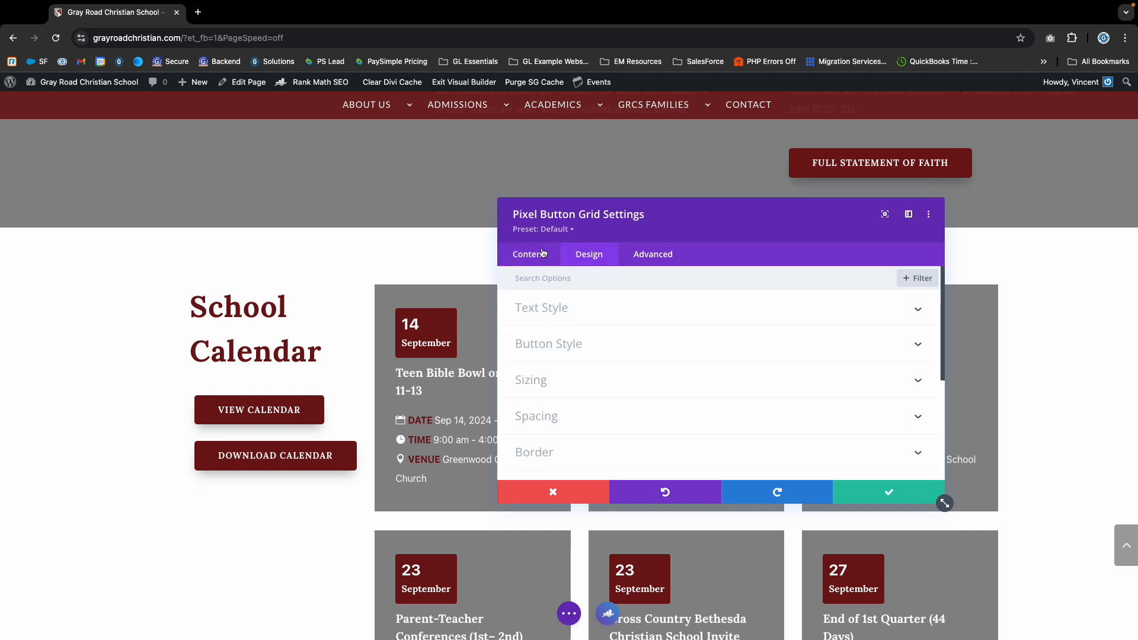
{"action": "left_click", "coordinate": [541, 341]}
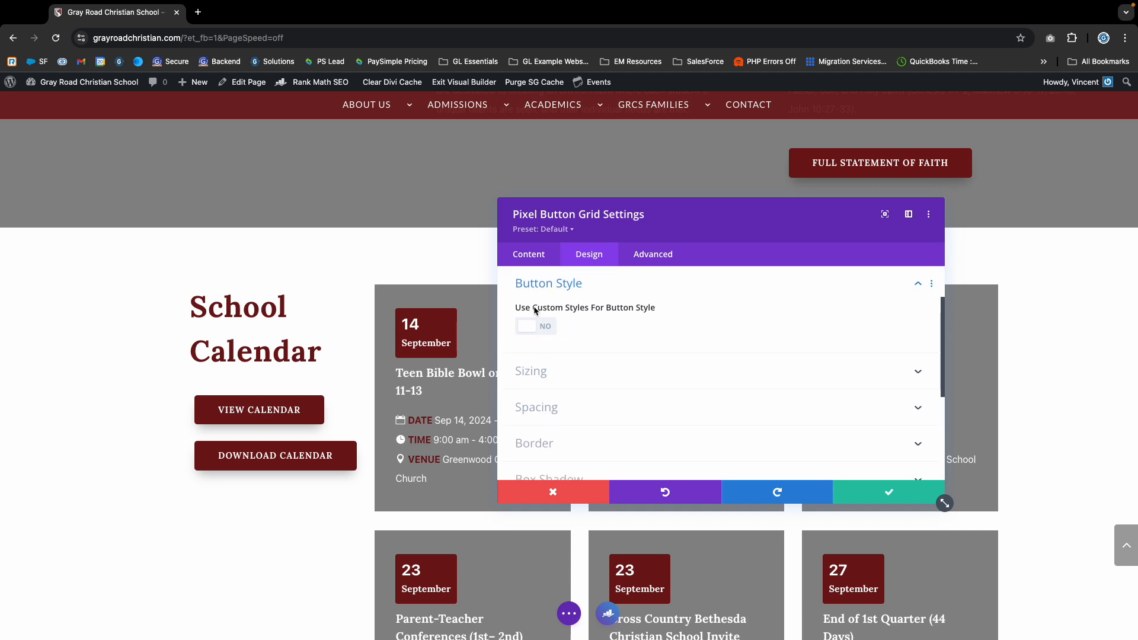
{"action": "left_click", "coordinate": [897, 498]}
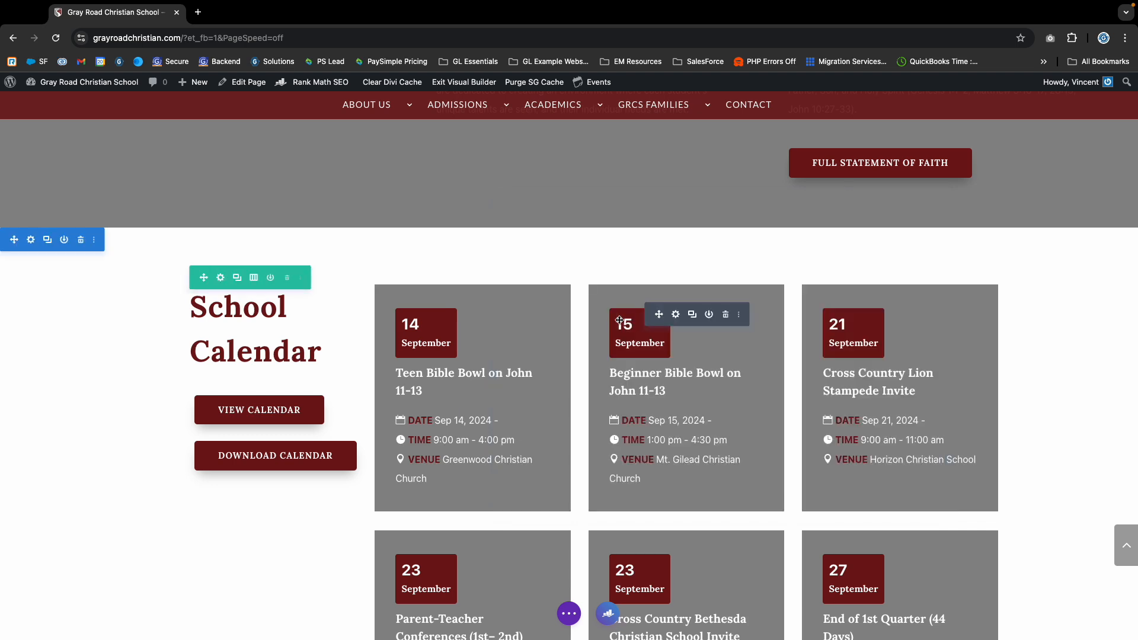
Step: Reopen the School Calendar button grid's settings and expand the Button Style design options of its View Calendar item
{"action": "left_click", "coordinate": [287, 421]}
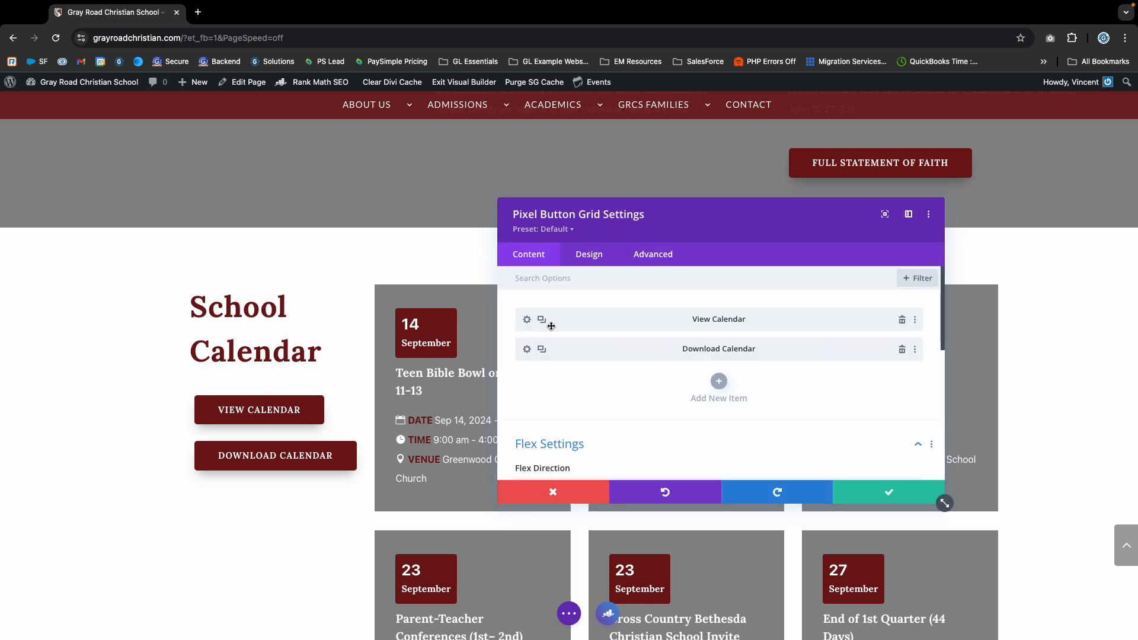
{"action": "left_click", "coordinate": [526, 321]}
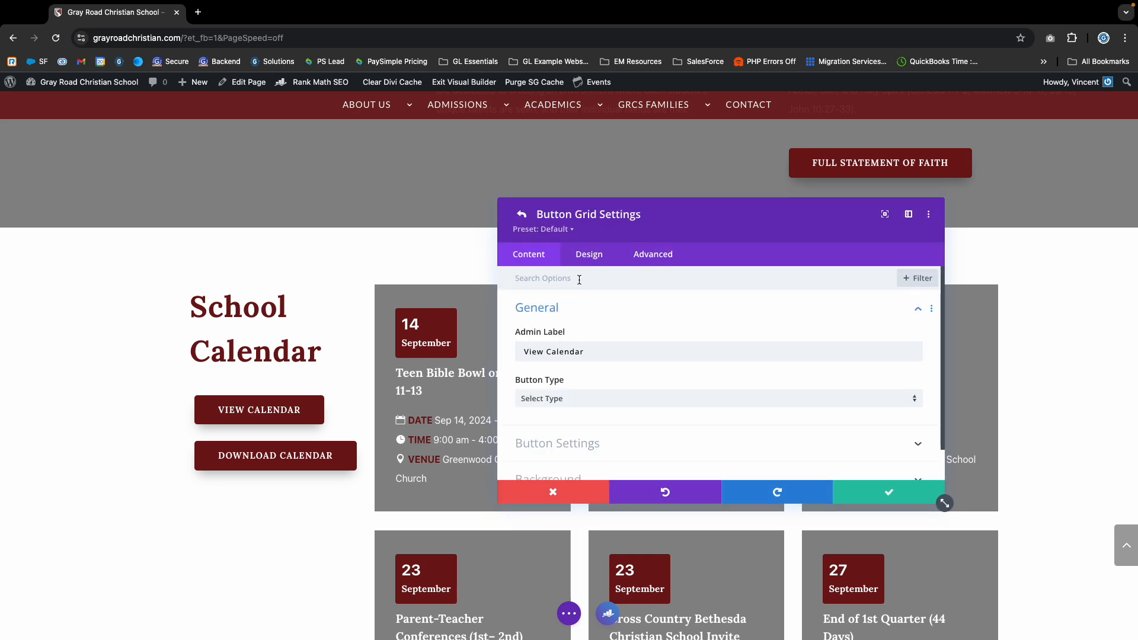
{"action": "left_click", "coordinate": [590, 255]}
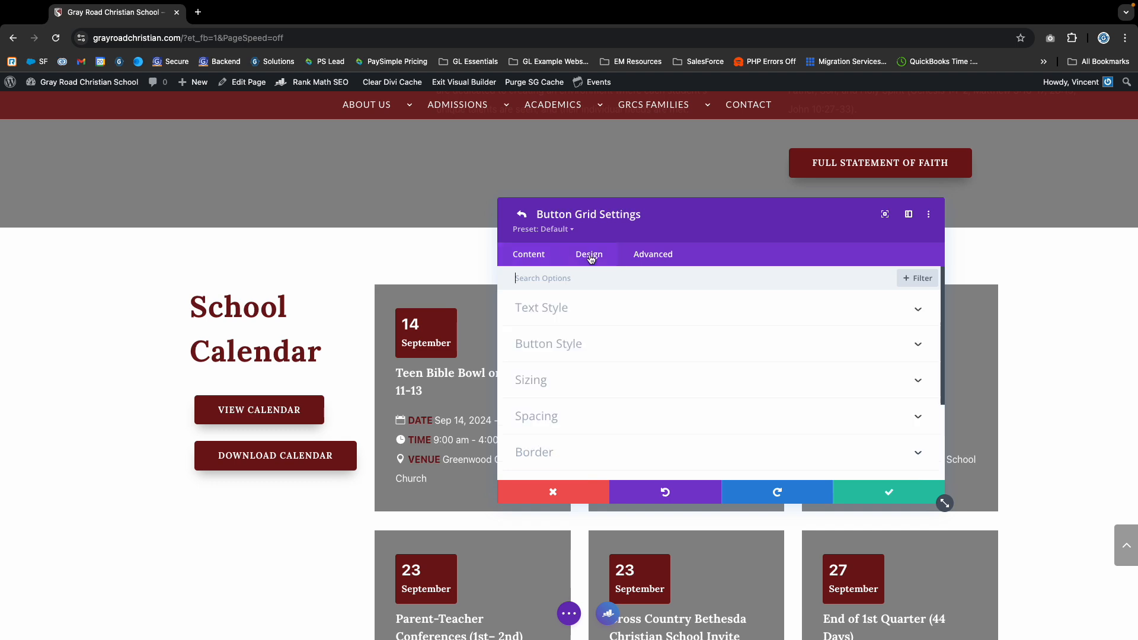
{"action": "left_click", "coordinate": [565, 351]}
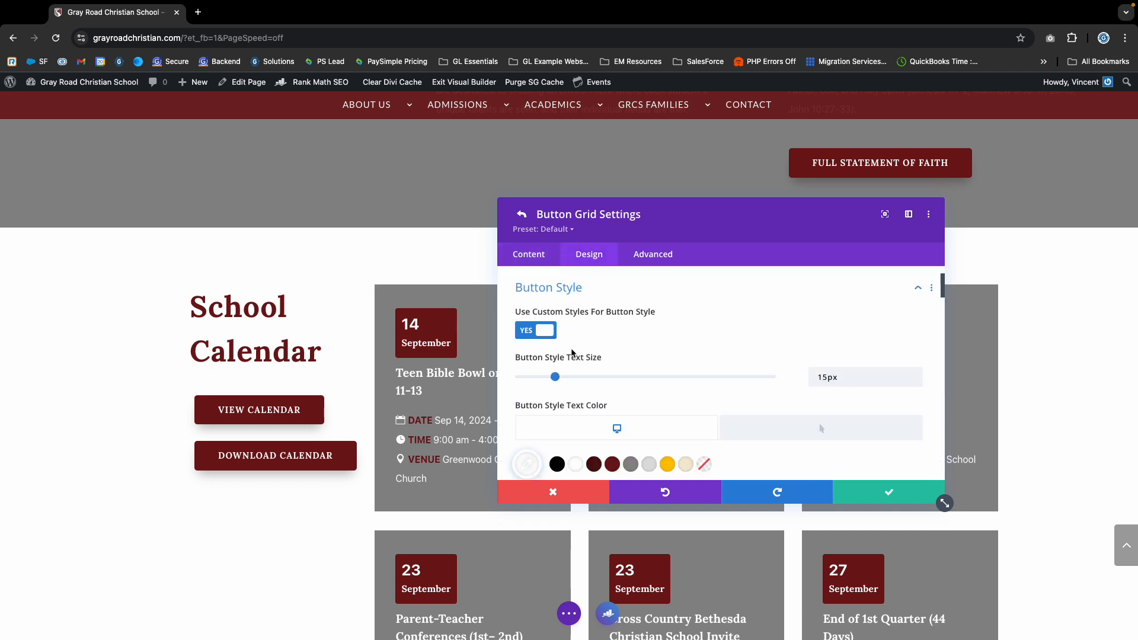
Step: Review the View Calendar item's hover text and background colors, then save both the item's and the button grid's settings
{"action": "scroll", "coordinate": [667, 288], "scroll_direction": "down", "scroll_amount": 4}
{"action": "left_click", "coordinate": [802, 281]}
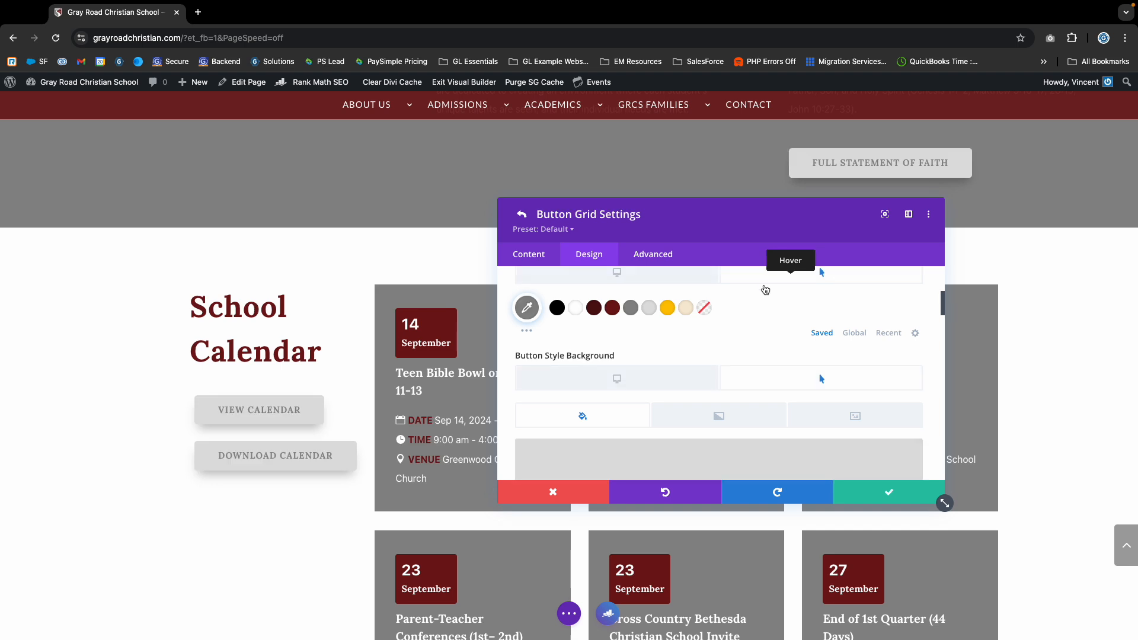
{"action": "scroll", "coordinate": [711, 392], "scroll_direction": "down", "scroll_amount": 2}
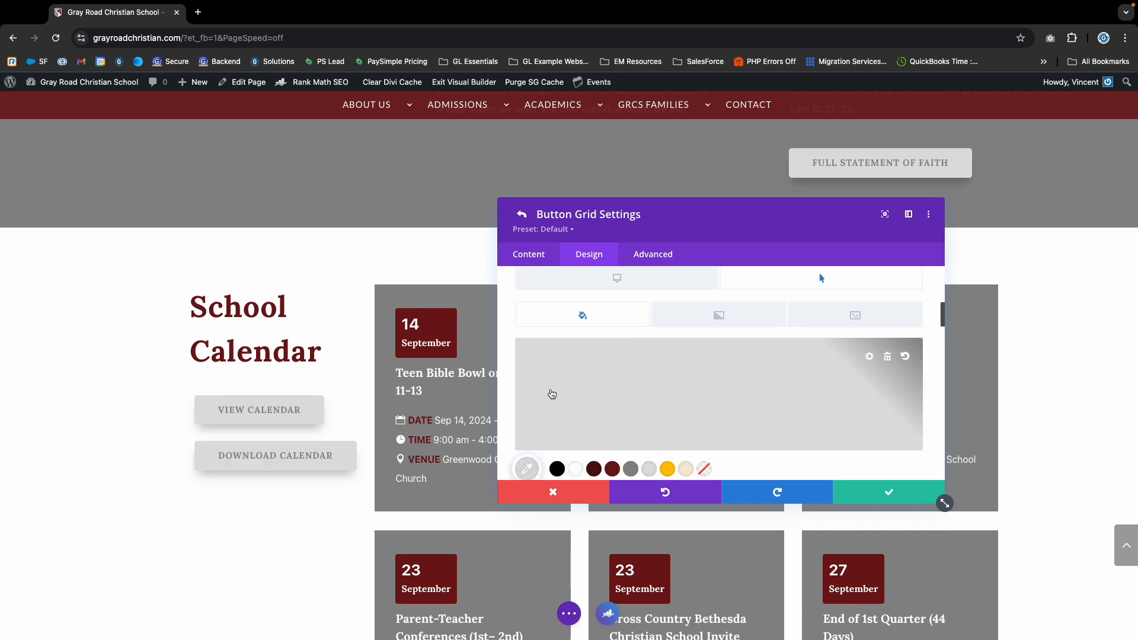
{"action": "left_click", "coordinate": [914, 505]}
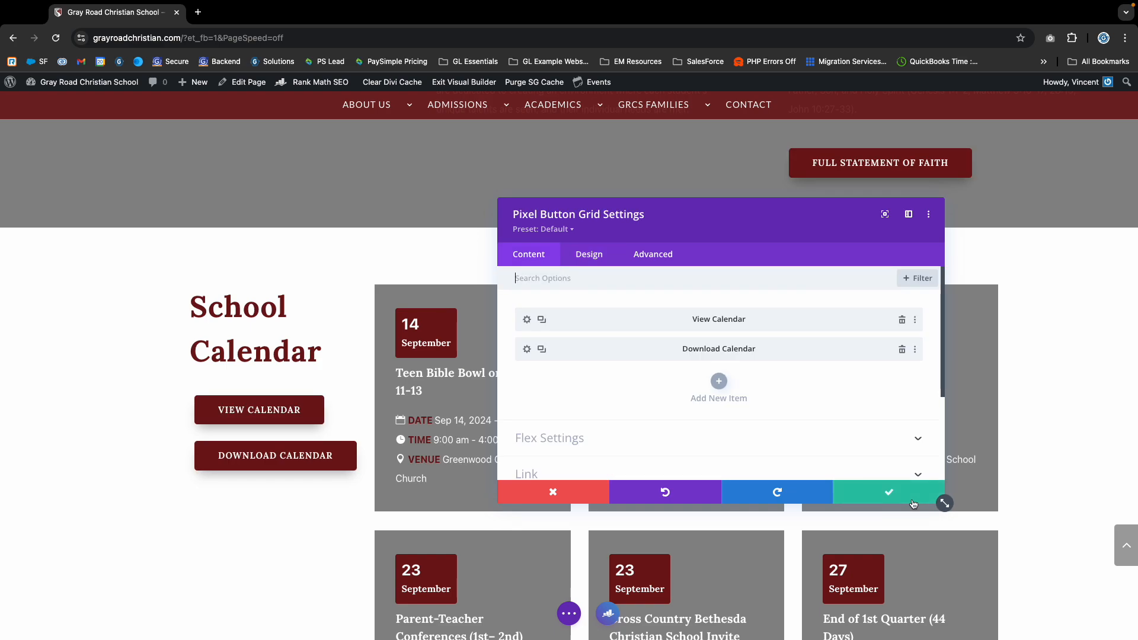
{"action": "left_click", "coordinate": [914, 502]}
Step: Open the Our Campus call to action's settings and expand its Button design options
{"action": "scroll", "coordinate": [430, 396], "scroll_direction": "down", "scroll_amount": 2}
{"action": "scroll", "coordinate": [430, 396], "scroll_direction": "down", "scroll_amount": 10}
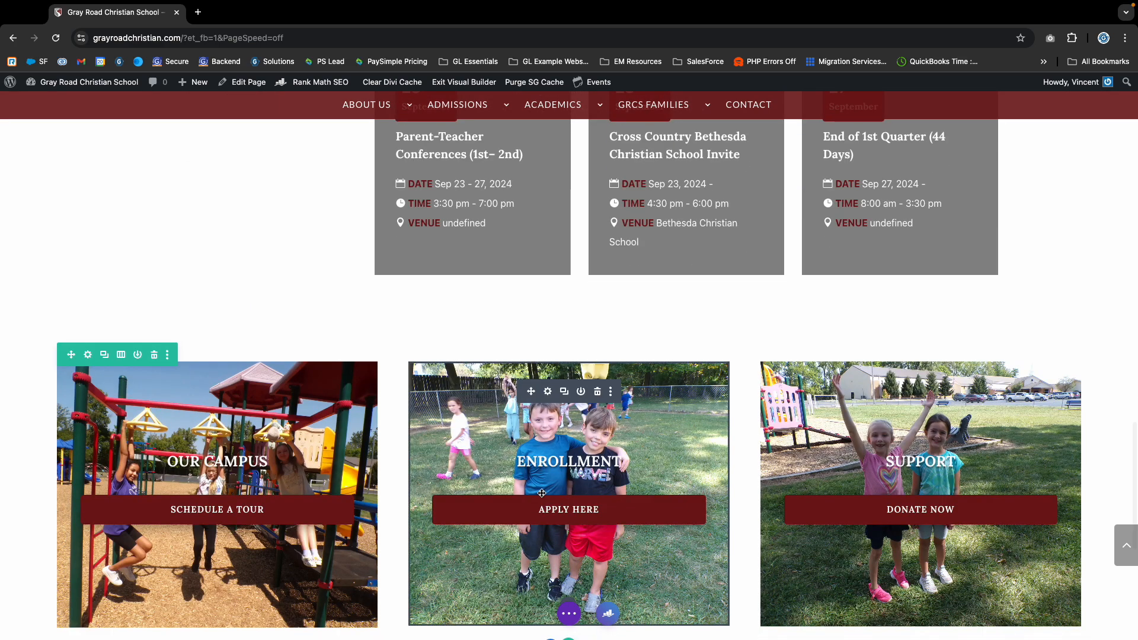
{"action": "scroll", "coordinate": [519, 487], "scroll_direction": "down", "scroll_amount": 2}
{"action": "scroll", "coordinate": [356, 356], "scroll_direction": "up", "scroll_amount": 5}
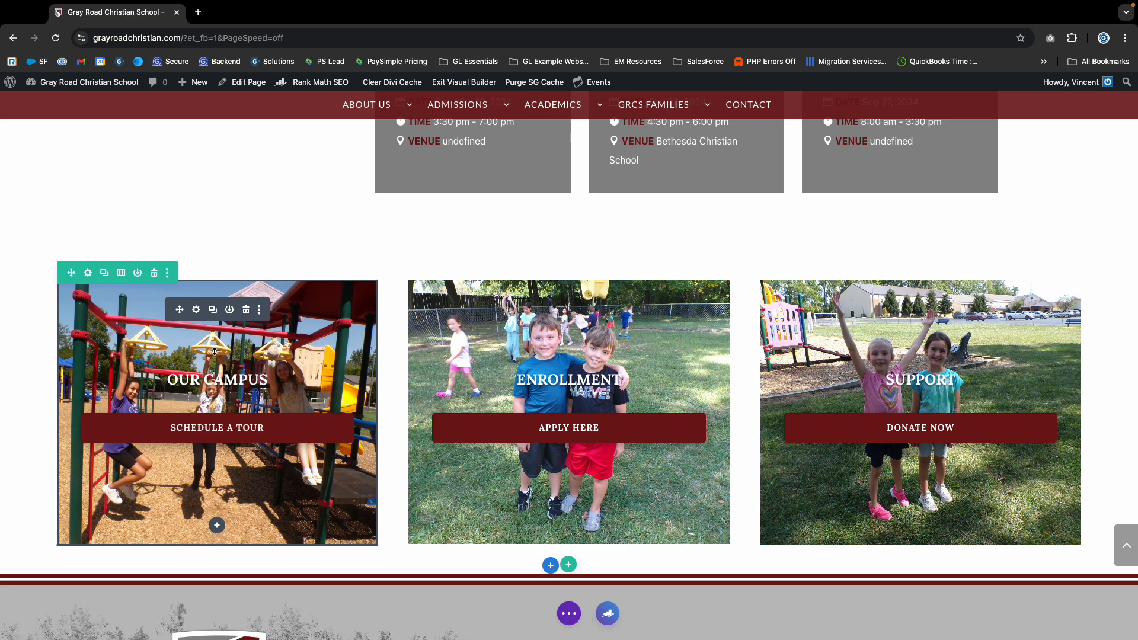
{"action": "left_click", "coordinate": [198, 310]}
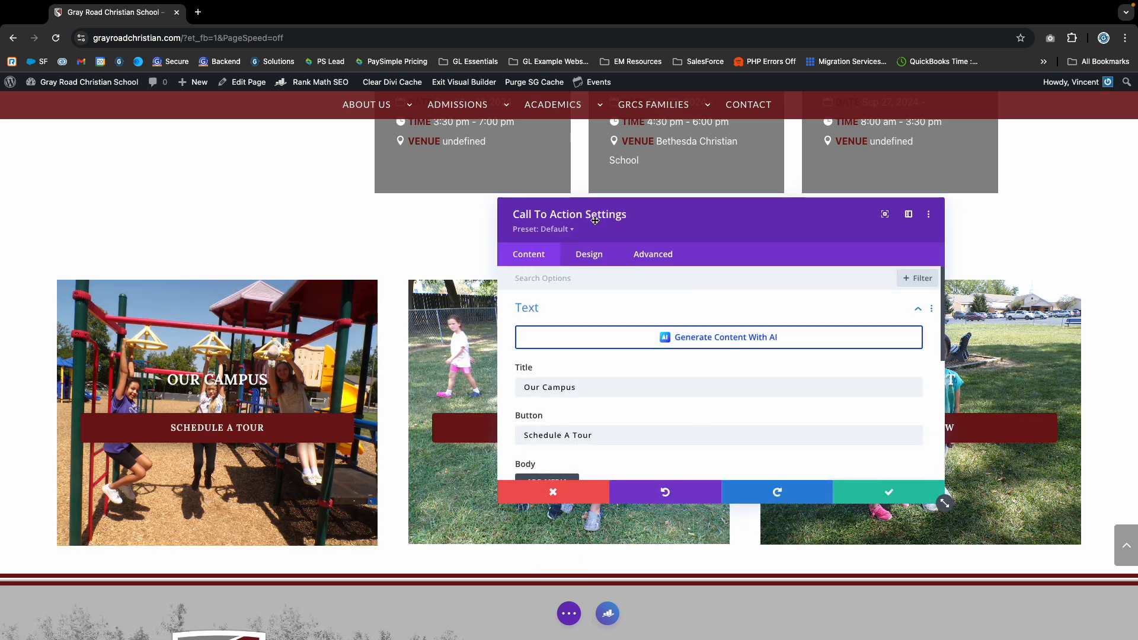
{"action": "scroll", "coordinate": [603, 302], "scroll_direction": "down", "scroll_amount": 2}
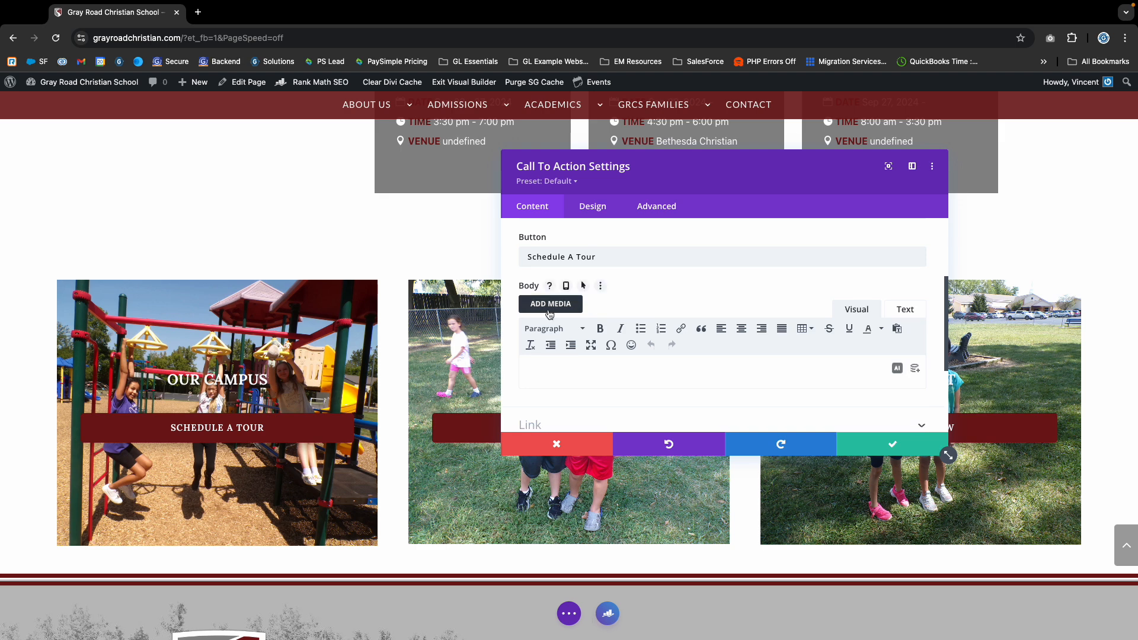
{"action": "scroll", "coordinate": [548, 313], "scroll_direction": "up", "scroll_amount": 2}
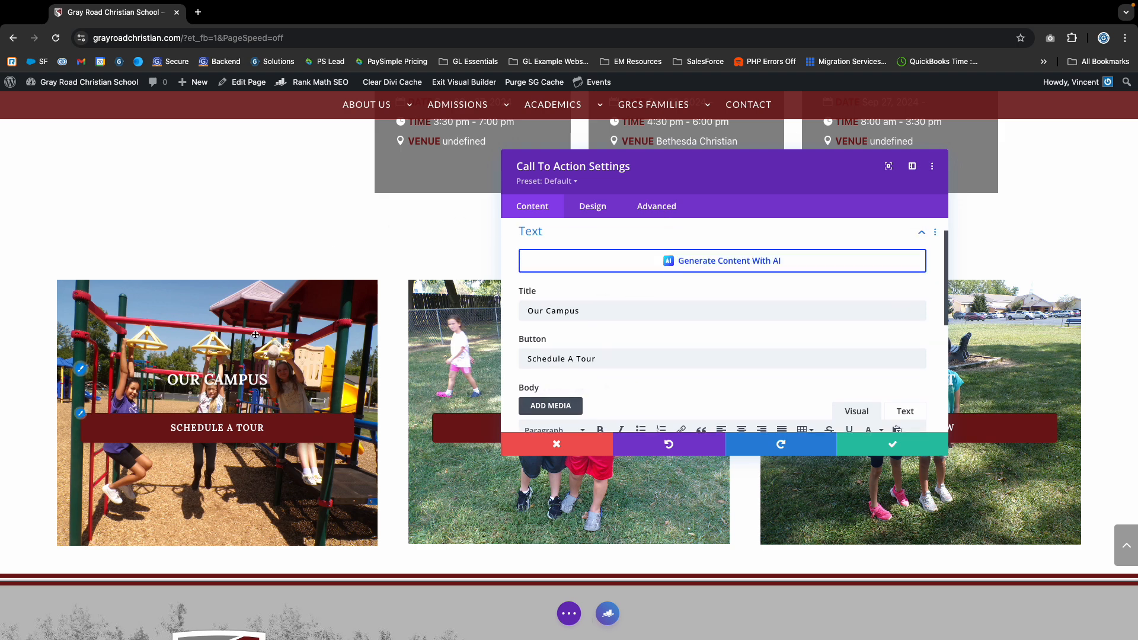
{"action": "left_click", "coordinate": [591, 207]}
{"action": "scroll", "coordinate": [556, 296], "scroll_direction": "down", "scroll_amount": 1}
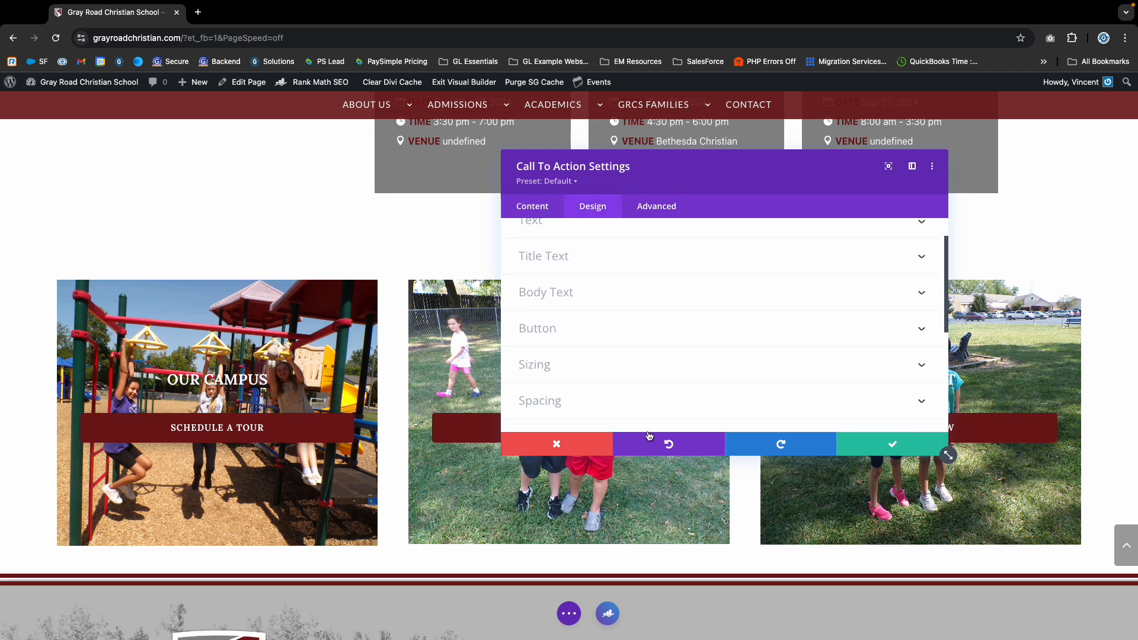
{"action": "left_click", "coordinate": [549, 329]}
Step: Set the hover text color of the Schedule A Tour button to gray
{"action": "scroll", "coordinate": [800, 248], "scroll_direction": "down", "scroll_amount": 5}
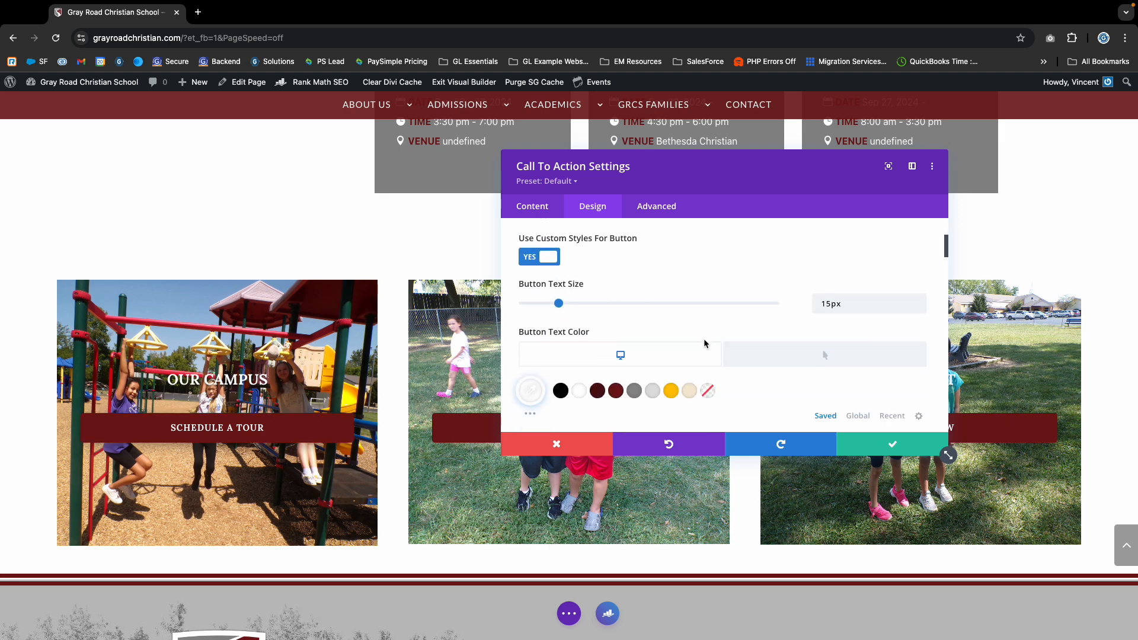
{"action": "left_click", "coordinate": [796, 240]}
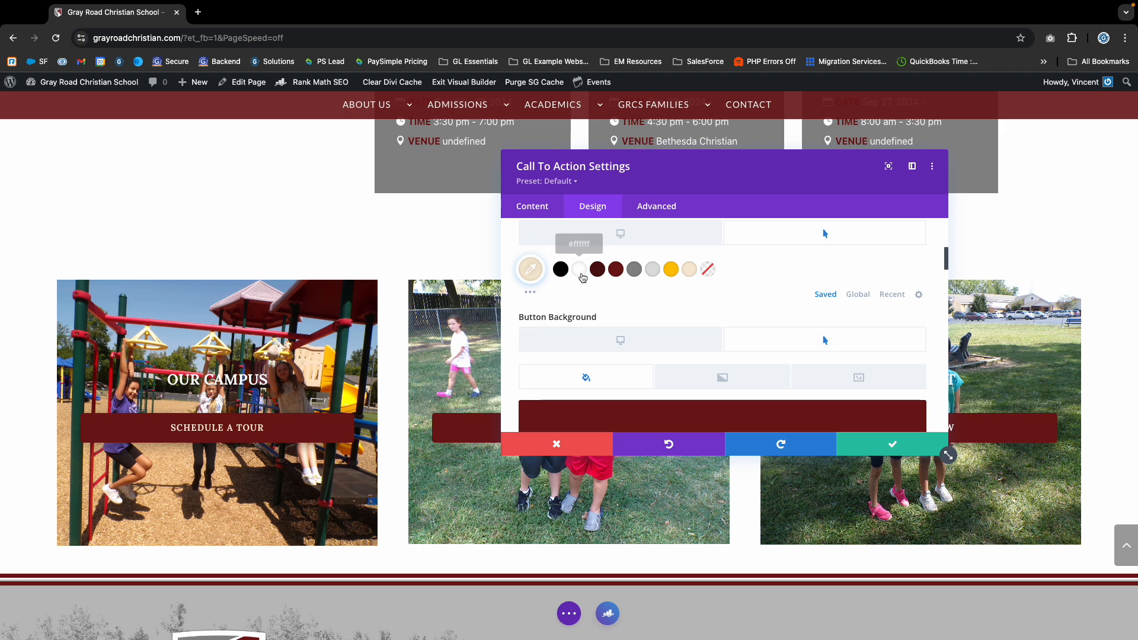
{"action": "left_click", "coordinate": [635, 270]}
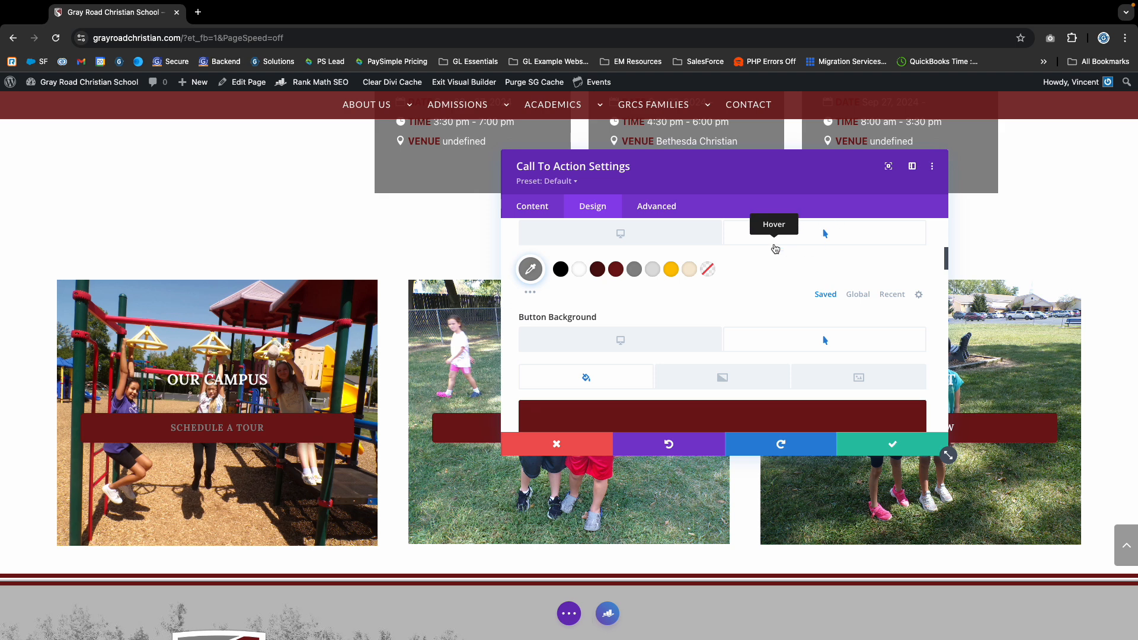
Step: Turn the hover option for Button Text Color off and on again, then save the Our Campus call to action's settings
{"action": "scroll", "coordinate": [737, 262], "scroll_direction": "up", "scroll_amount": 2}
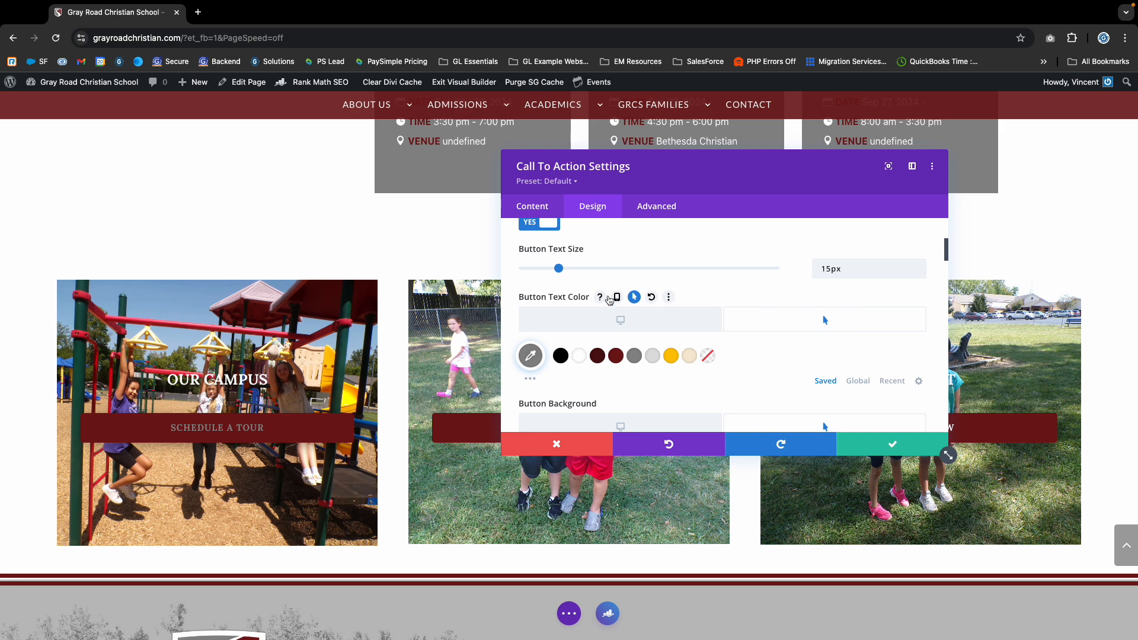
{"action": "left_click", "coordinate": [634, 296]}
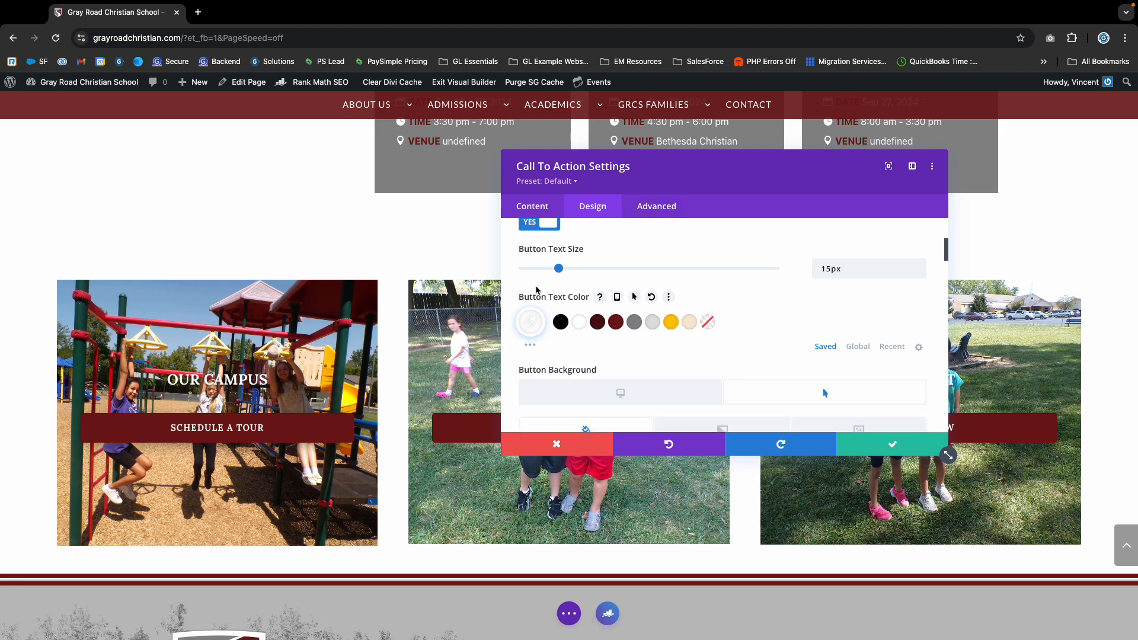
{"action": "scroll", "coordinate": [744, 388], "scroll_direction": "down", "scroll_amount": 1}
{"action": "scroll", "coordinate": [711, 373], "scroll_direction": "up", "scroll_amount": 3}
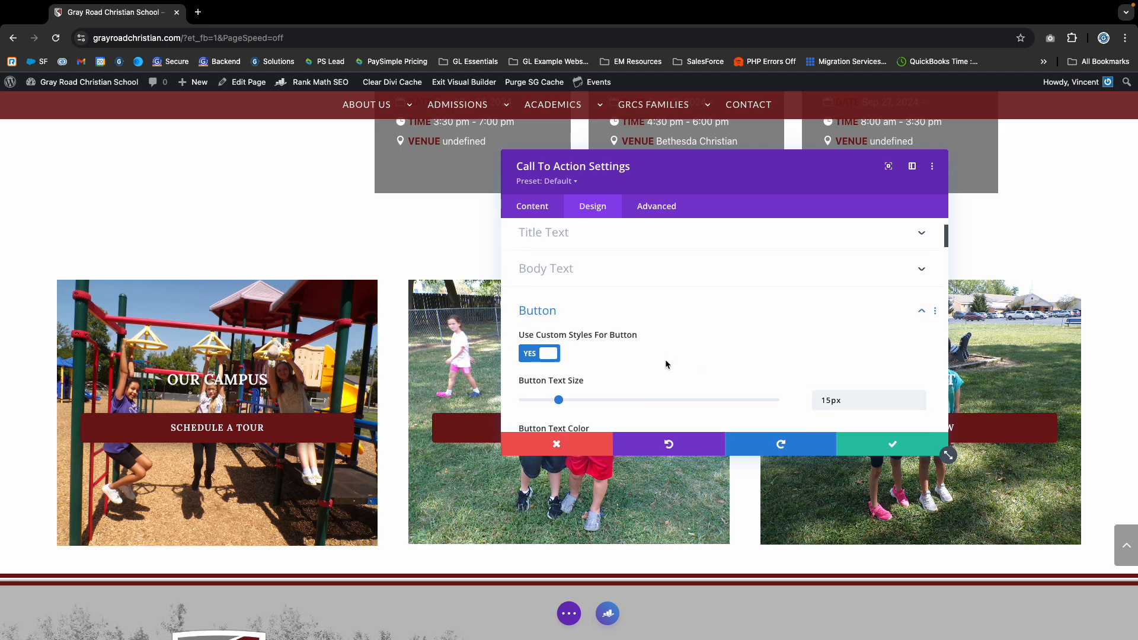
{"action": "scroll", "coordinate": [665, 362], "scroll_direction": "down", "scroll_amount": 2}
{"action": "scroll", "coordinate": [665, 364], "scroll_direction": "down", "scroll_amount": 1}
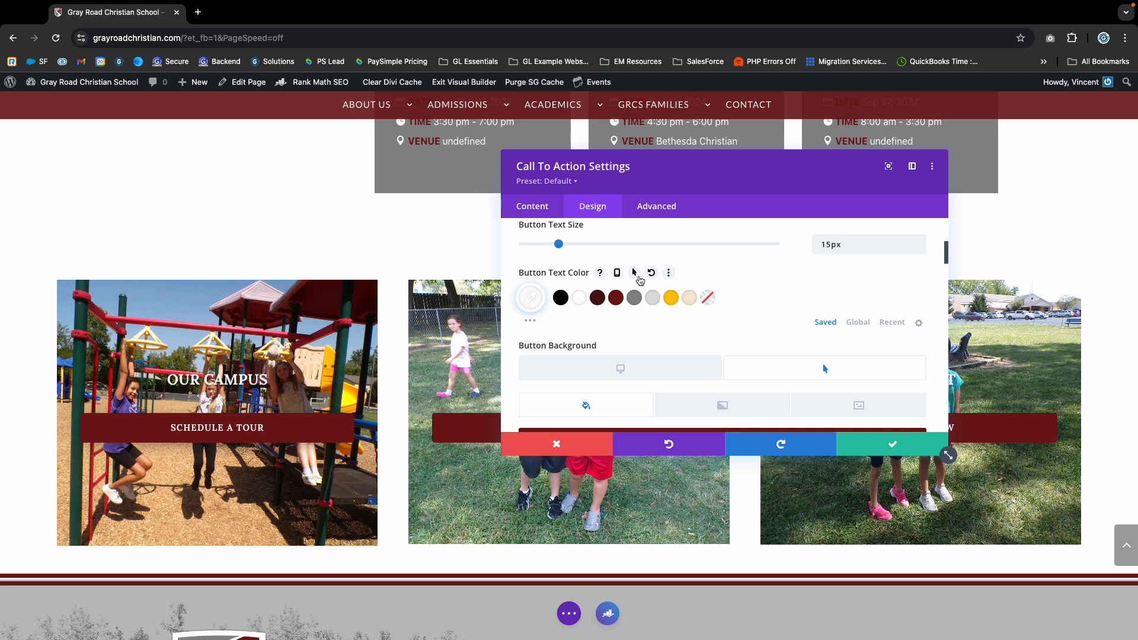
{"action": "left_click", "coordinate": [634, 273]}
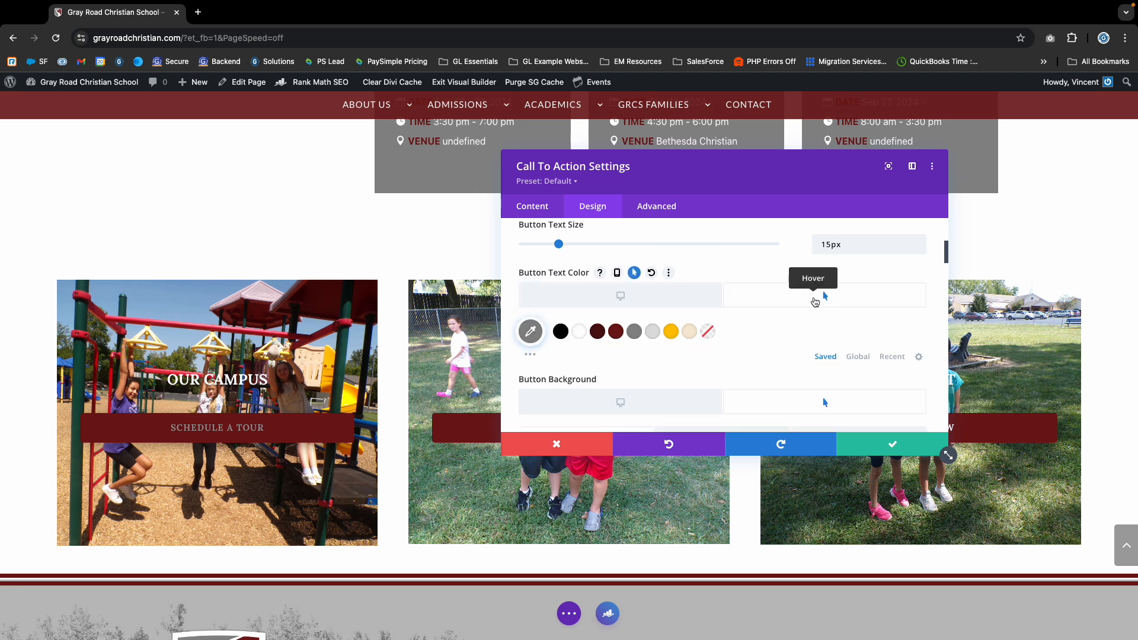
{"action": "scroll", "coordinate": [593, 385], "scroll_direction": "down", "scroll_amount": 4}
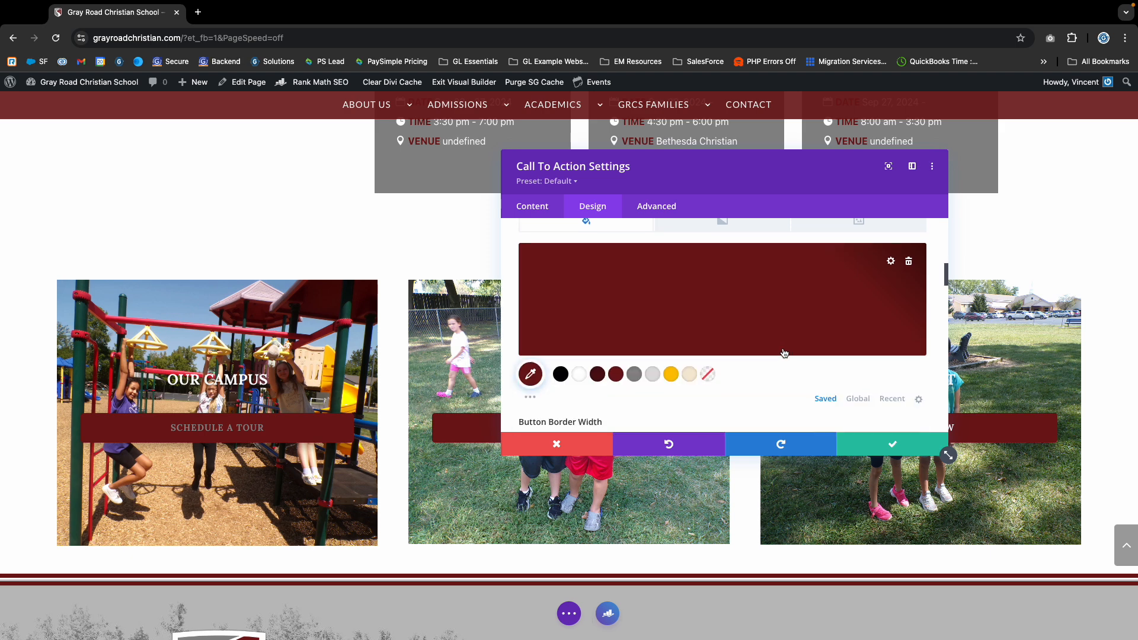
{"action": "left_click", "coordinate": [876, 449]}
Step: Set the hover text color of the Enrollment call to action's Apply Here button to gray and save its settings
{"action": "left_click", "coordinate": [547, 315]}
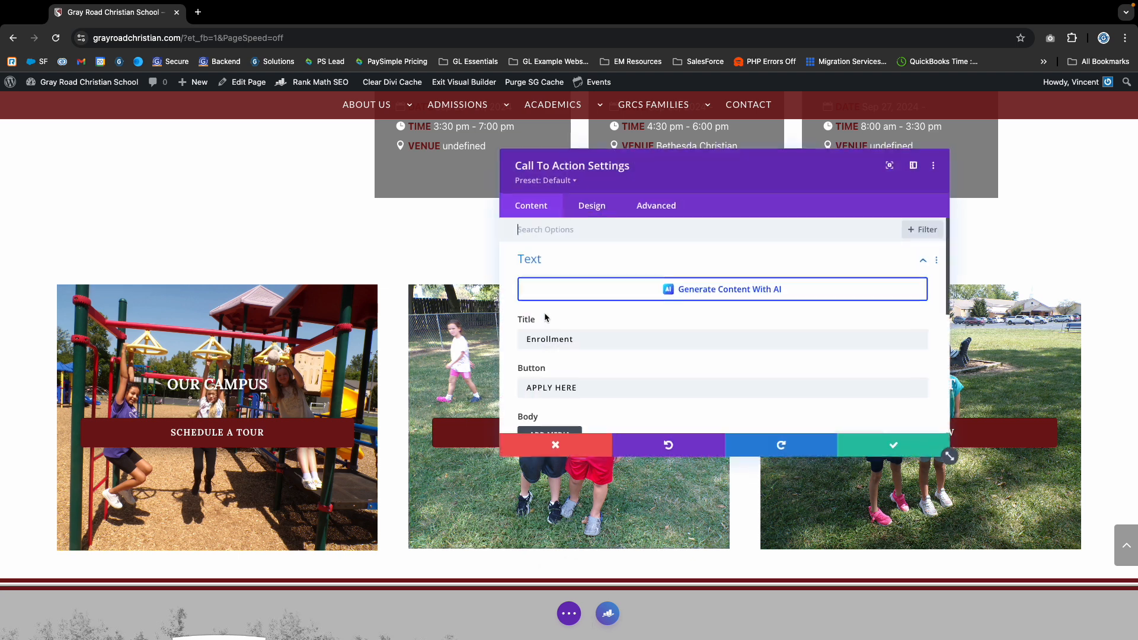
{"action": "left_click", "coordinate": [591, 209]}
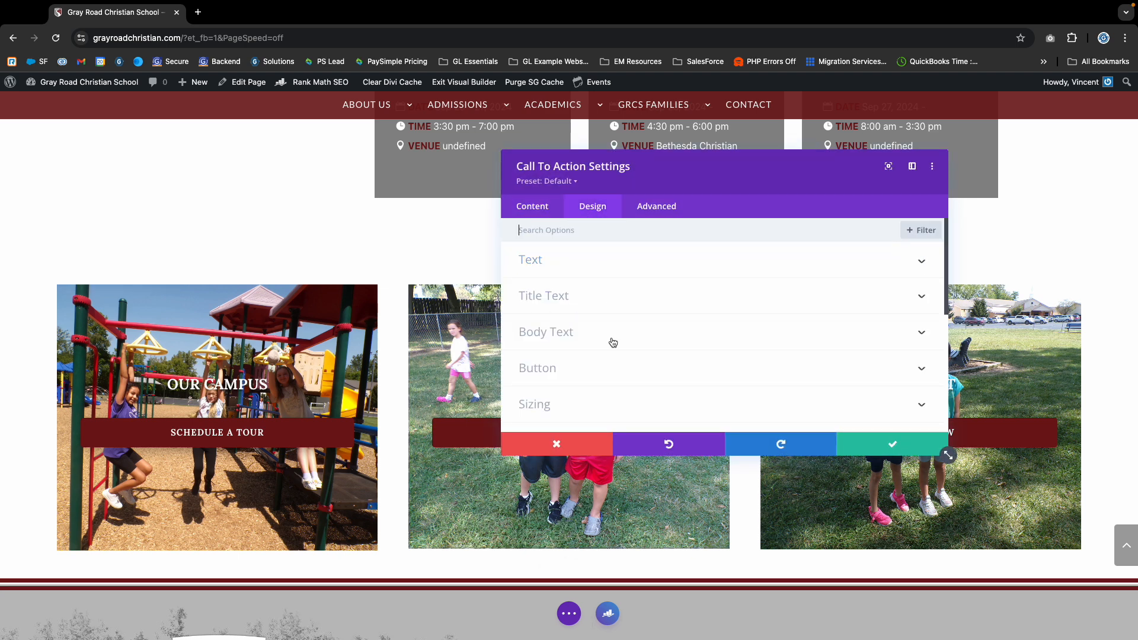
{"action": "left_click", "coordinate": [549, 342]}
{"action": "left_click", "coordinate": [548, 240]}
{"action": "left_click", "coordinate": [543, 264]}
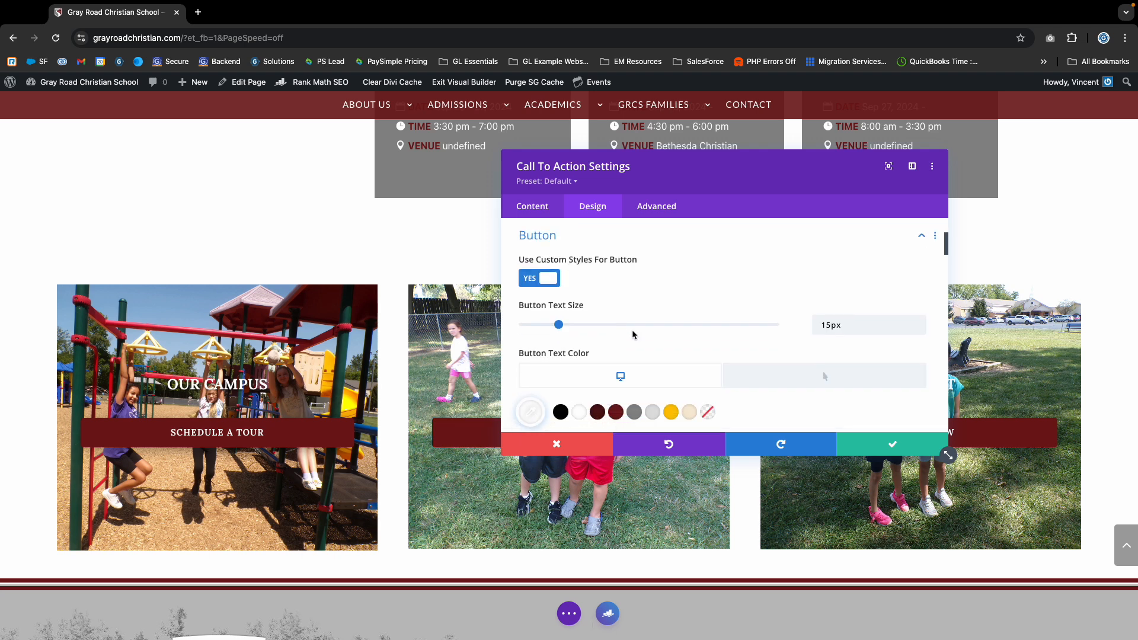
{"action": "scroll", "coordinate": [652, 332], "scroll_direction": "down", "scroll_amount": 3}
{"action": "left_click", "coordinate": [792, 252]}
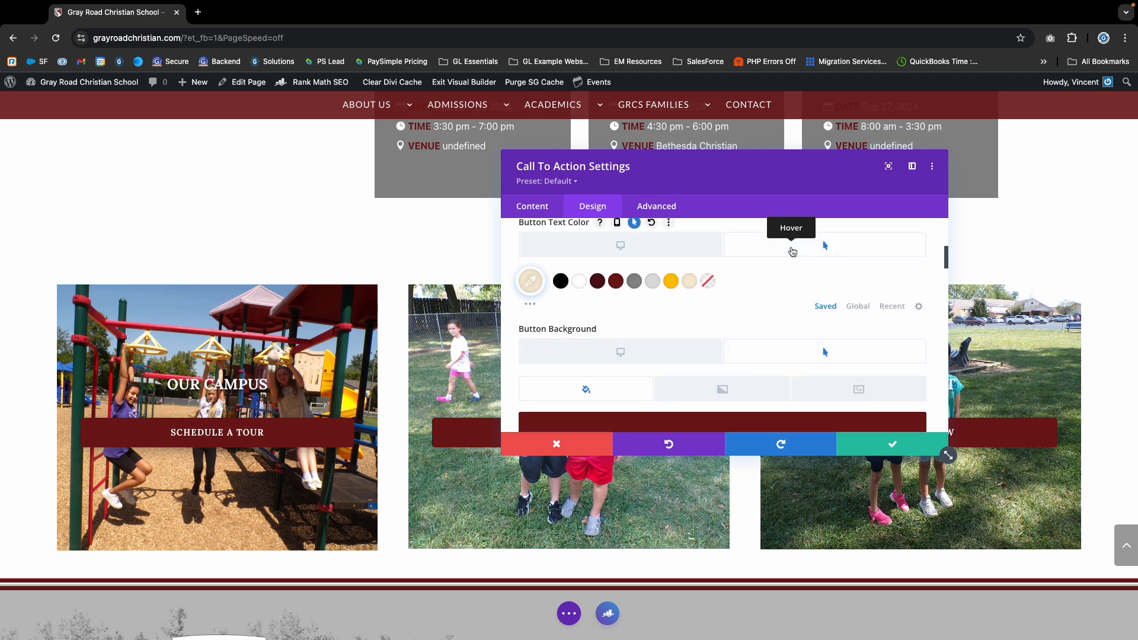
{"action": "left_click", "coordinate": [634, 280]}
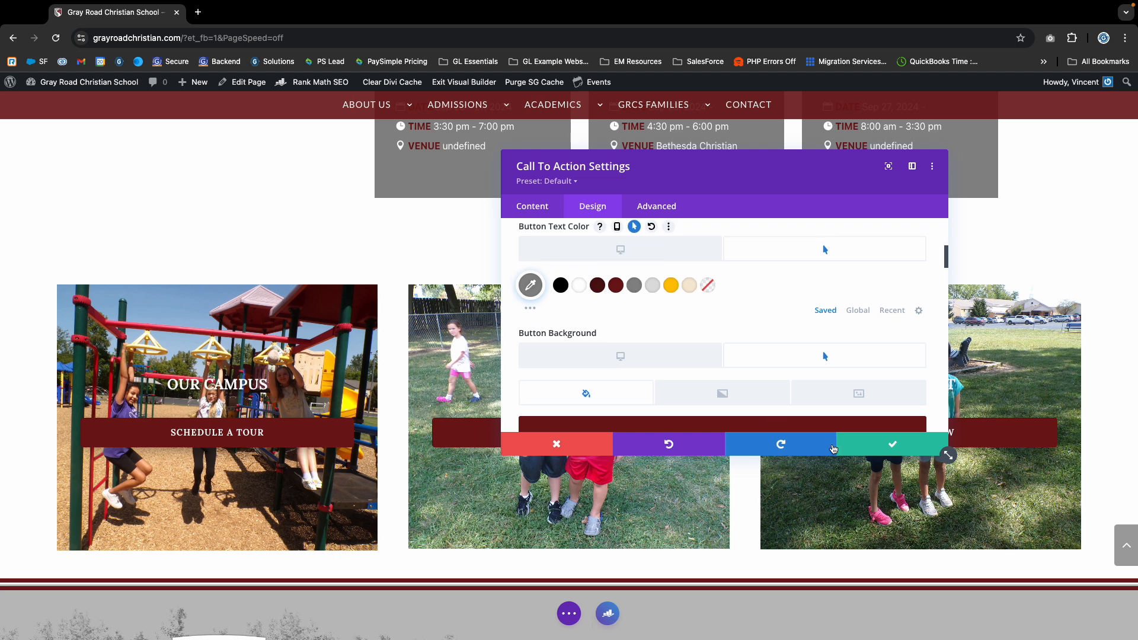
{"action": "left_click", "coordinate": [873, 449]}
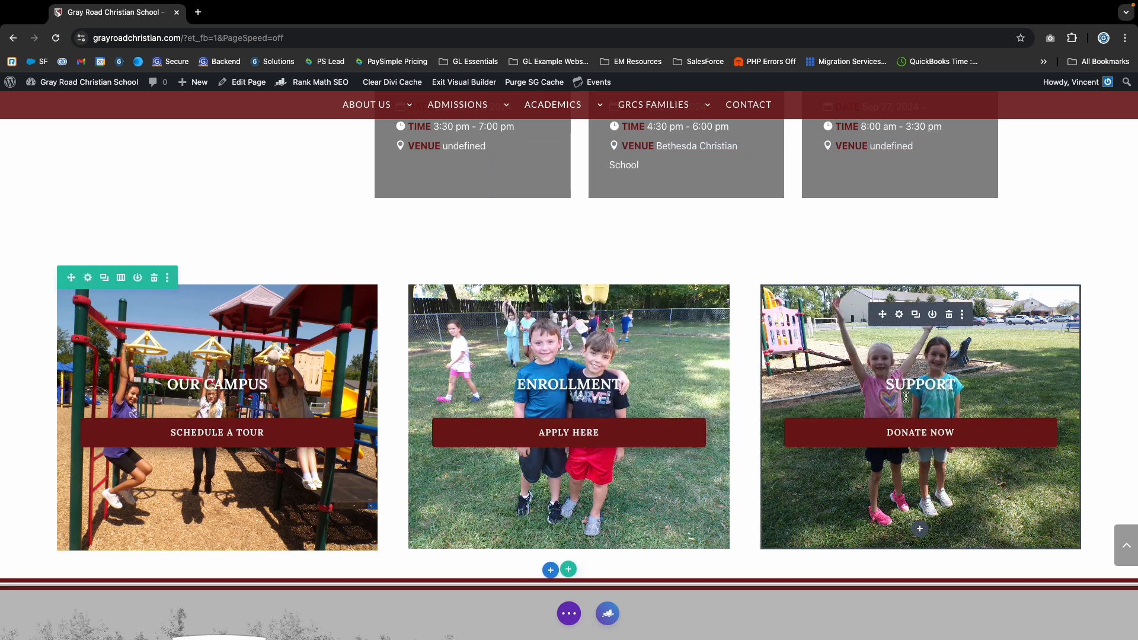
Step: Set the hover text color of the Support call to action's Donate Now button to gray and save its settings
{"action": "left_click", "coordinate": [899, 314]}
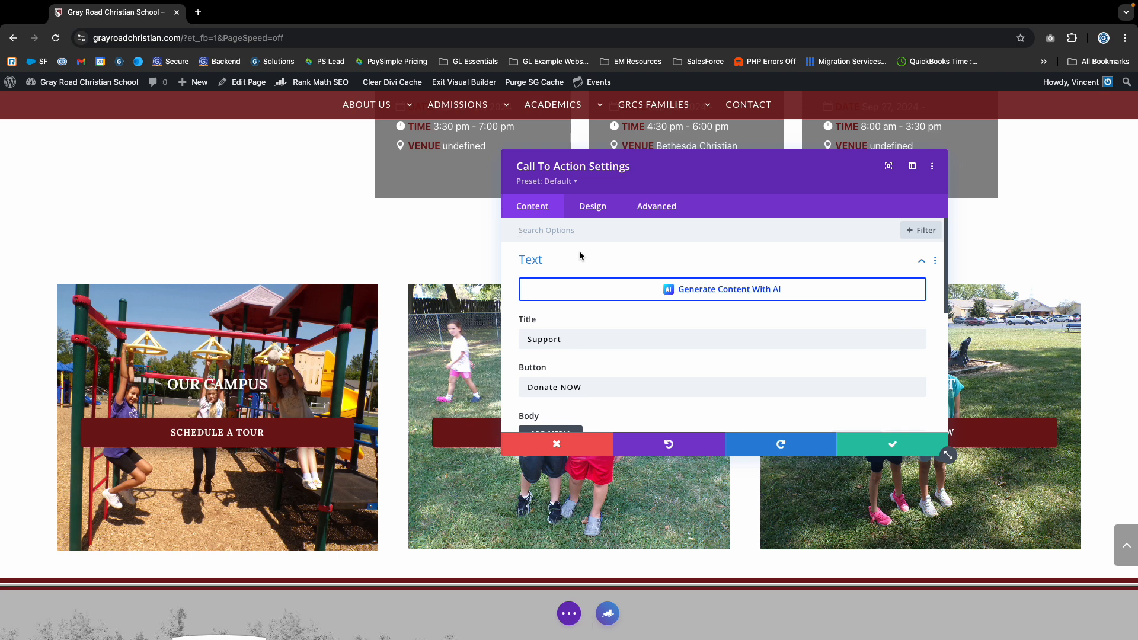
{"action": "scroll", "coordinate": [578, 251], "scroll_direction": "down", "scroll_amount": 2}
{"action": "left_click", "coordinate": [592, 207]}
{"action": "scroll", "coordinate": [602, 310], "scroll_direction": "down", "scroll_amount": 2}
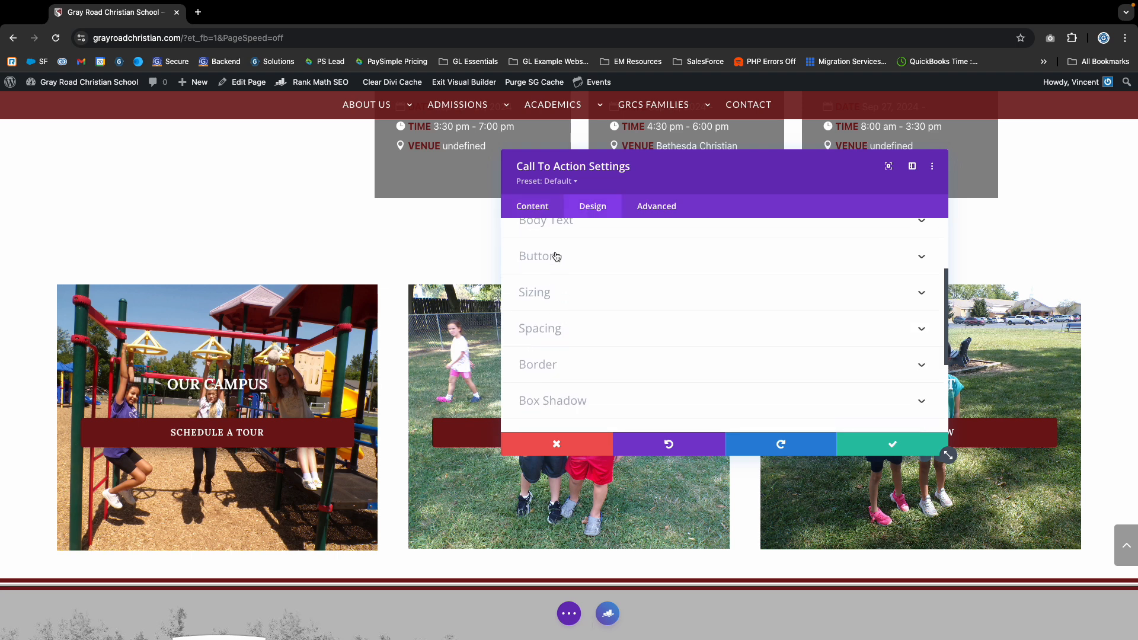
{"action": "left_click", "coordinate": [551, 259]}
{"action": "scroll", "coordinate": [632, 283], "scroll_direction": "down", "scroll_amount": 3}
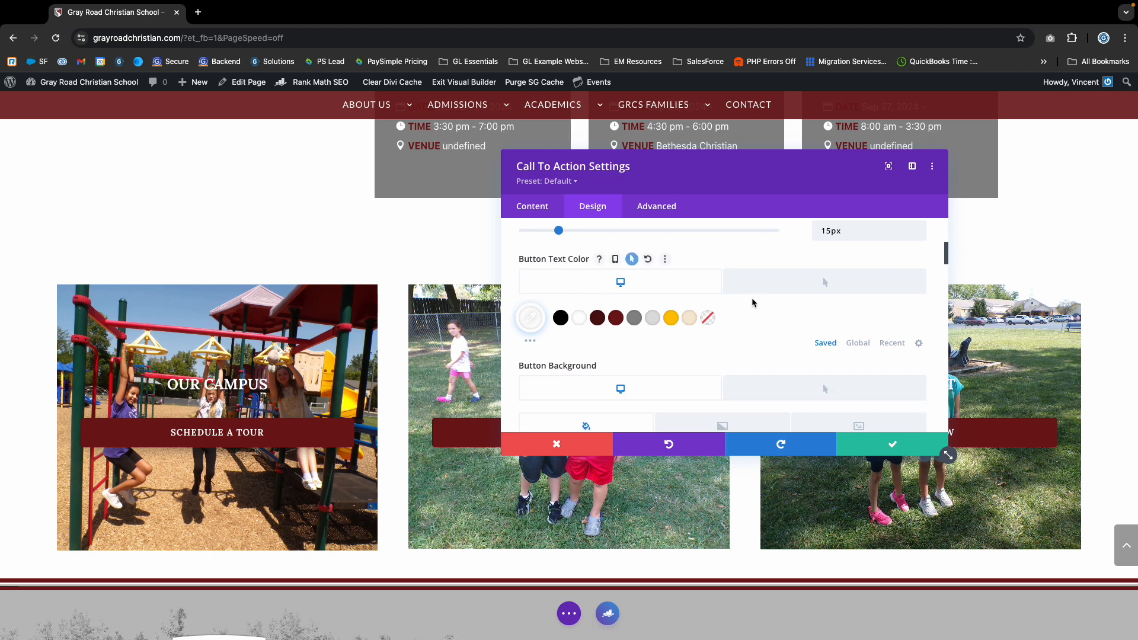
{"action": "left_click", "coordinate": [729, 286]}
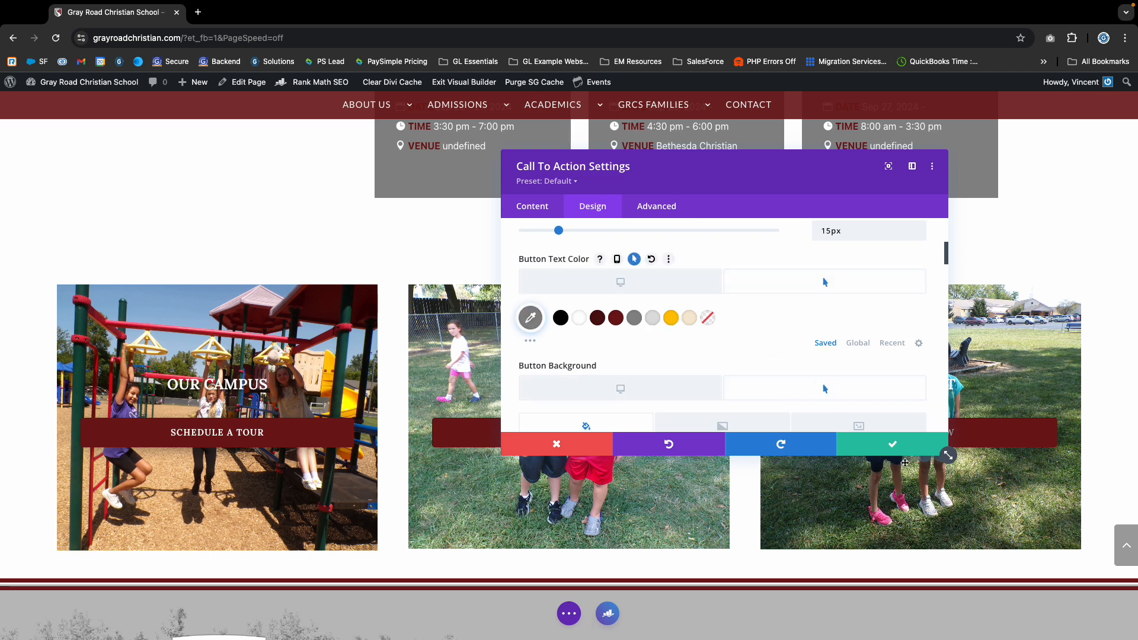
{"action": "left_click", "coordinate": [896, 444]}
Step: Look over the buttons across the home page, from the footer area back up to the hero banner
{"action": "scroll", "coordinate": [680, 424], "scroll_direction": "down", "scroll_amount": 5}
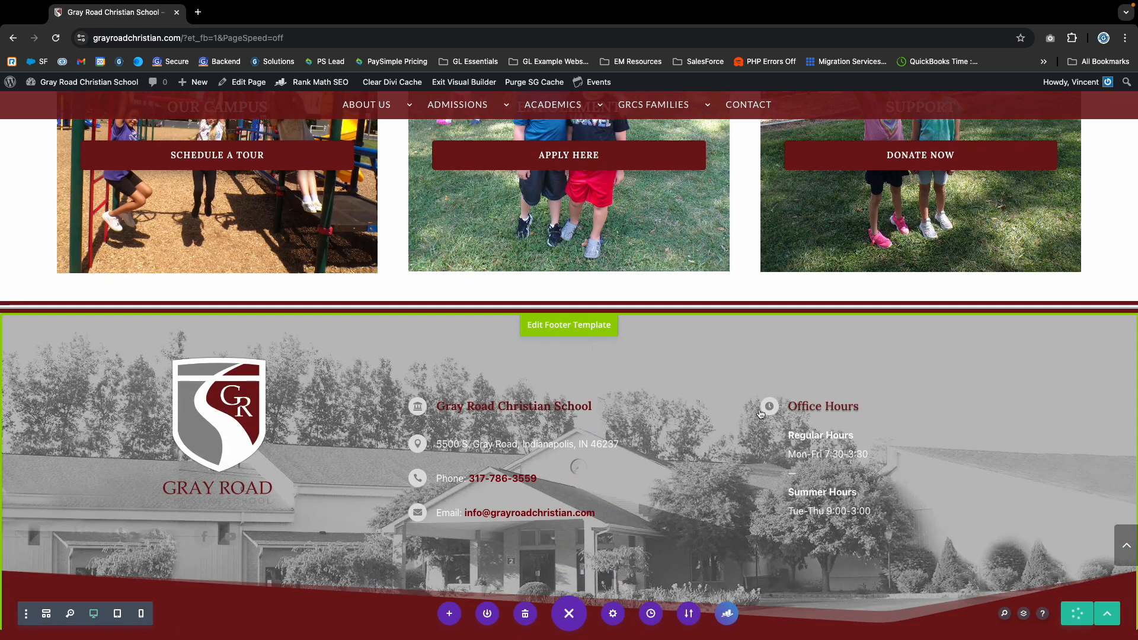
{"action": "scroll", "coordinate": [616, 409], "scroll_direction": "up", "scroll_amount": 5}
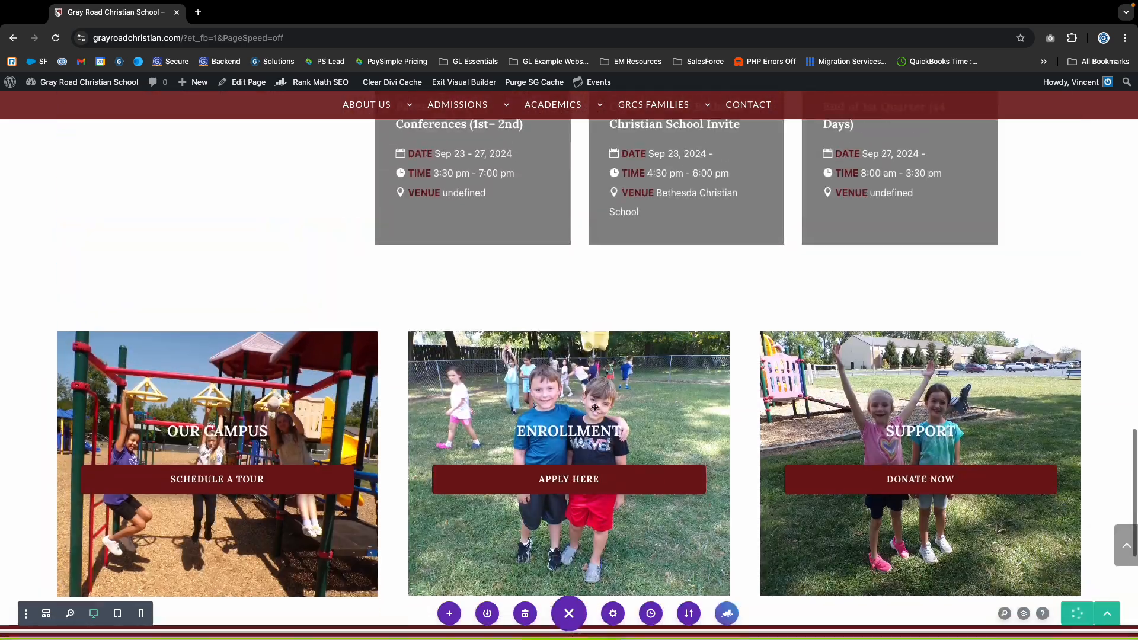
{"action": "scroll", "coordinate": [503, 390], "scroll_direction": "up", "scroll_amount": 5}
{"action": "scroll", "coordinate": [504, 390], "scroll_direction": "up", "scroll_amount": 8}
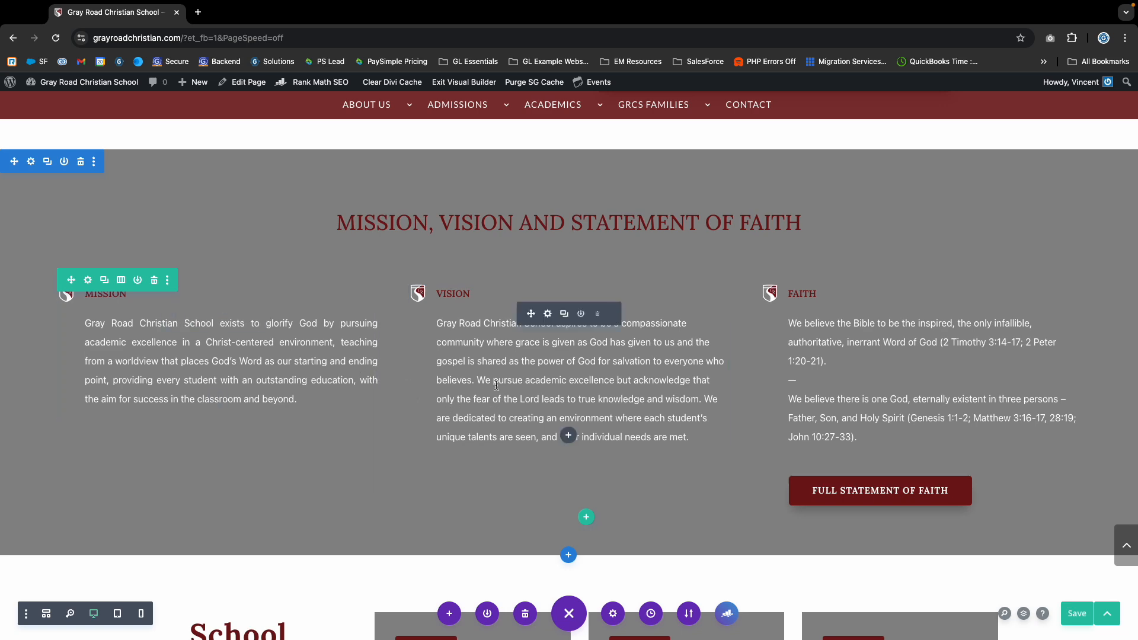
{"action": "scroll", "coordinate": [494, 388], "scroll_direction": "up", "scroll_amount": 10}
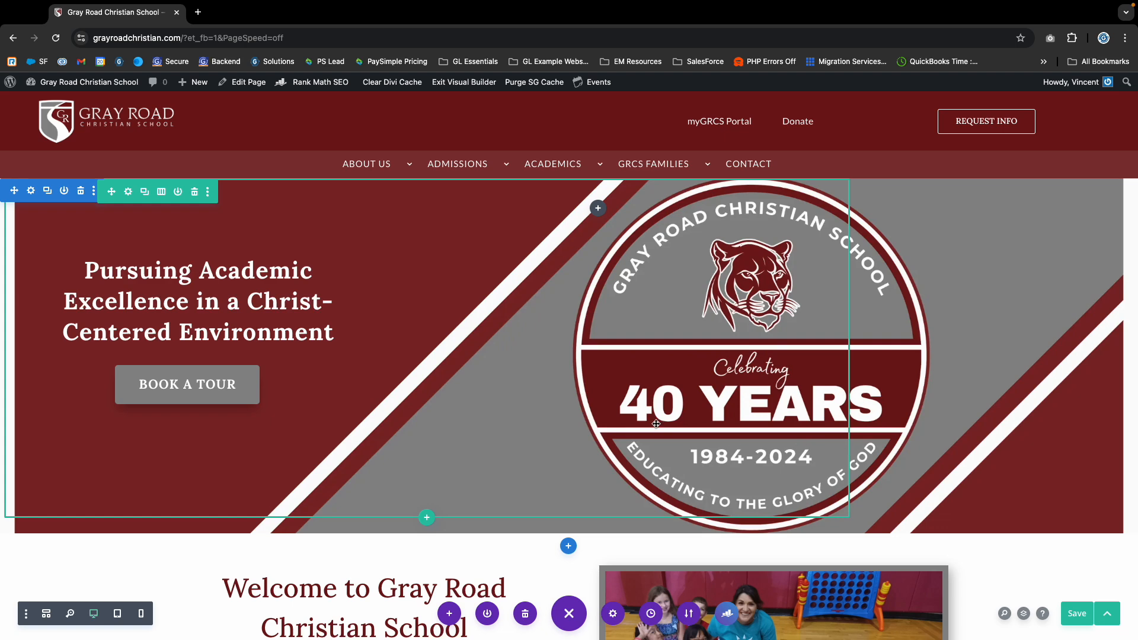
{"action": "scroll", "coordinate": [656, 423], "scroll_direction": "down", "scroll_amount": 3}
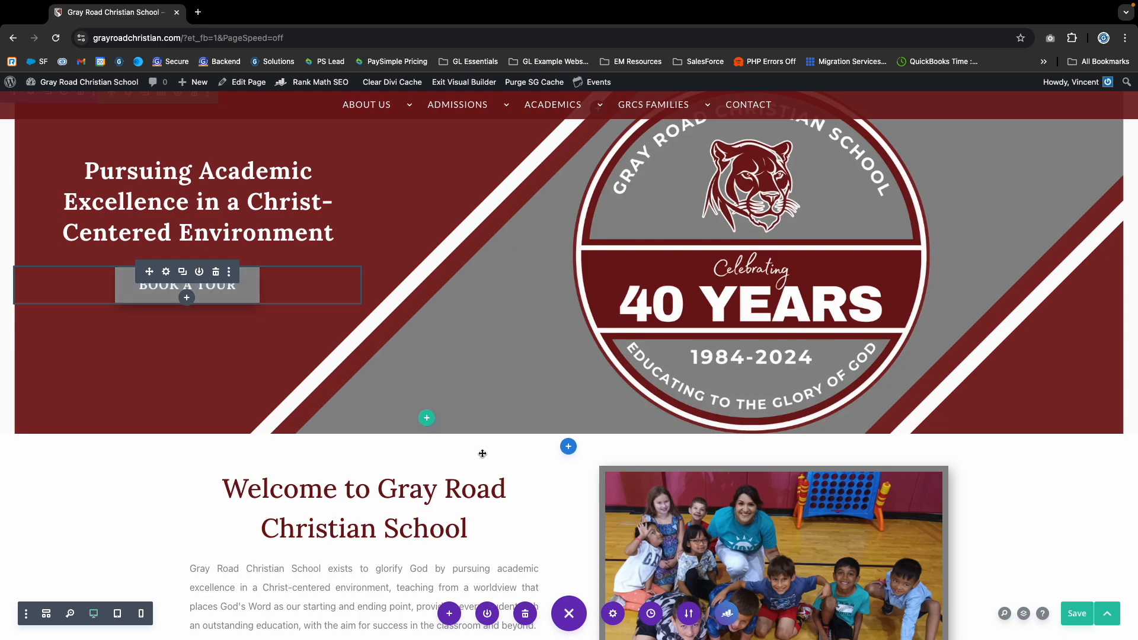
{"action": "scroll", "coordinate": [482, 454], "scroll_direction": "down", "scroll_amount": 15}
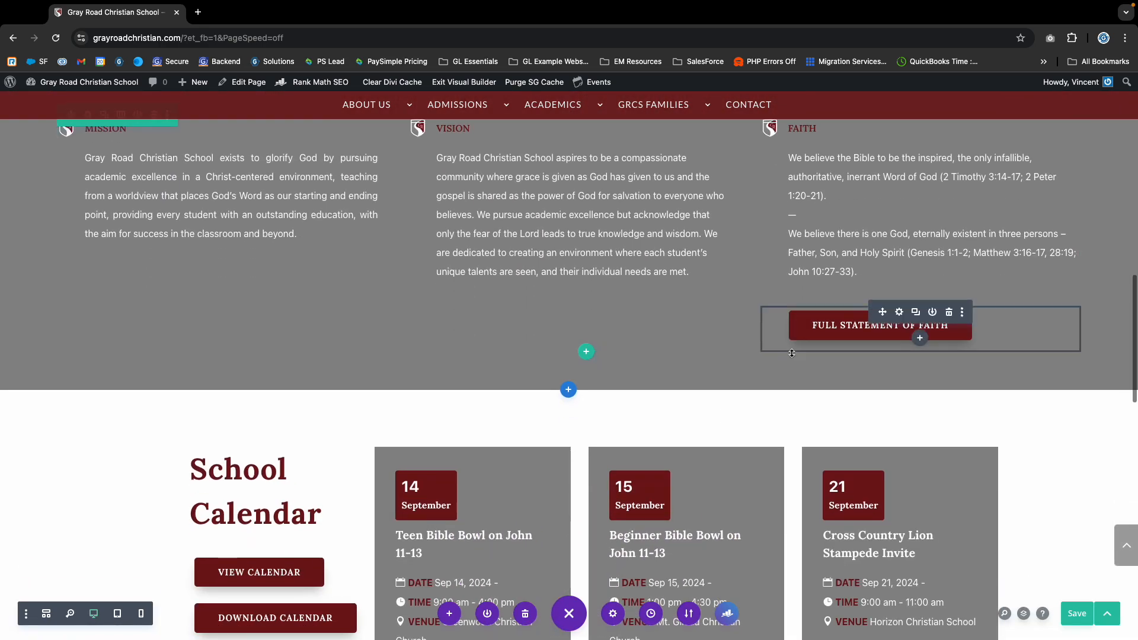
{"action": "scroll", "coordinate": [480, 313], "scroll_direction": "up", "scroll_amount": 15}
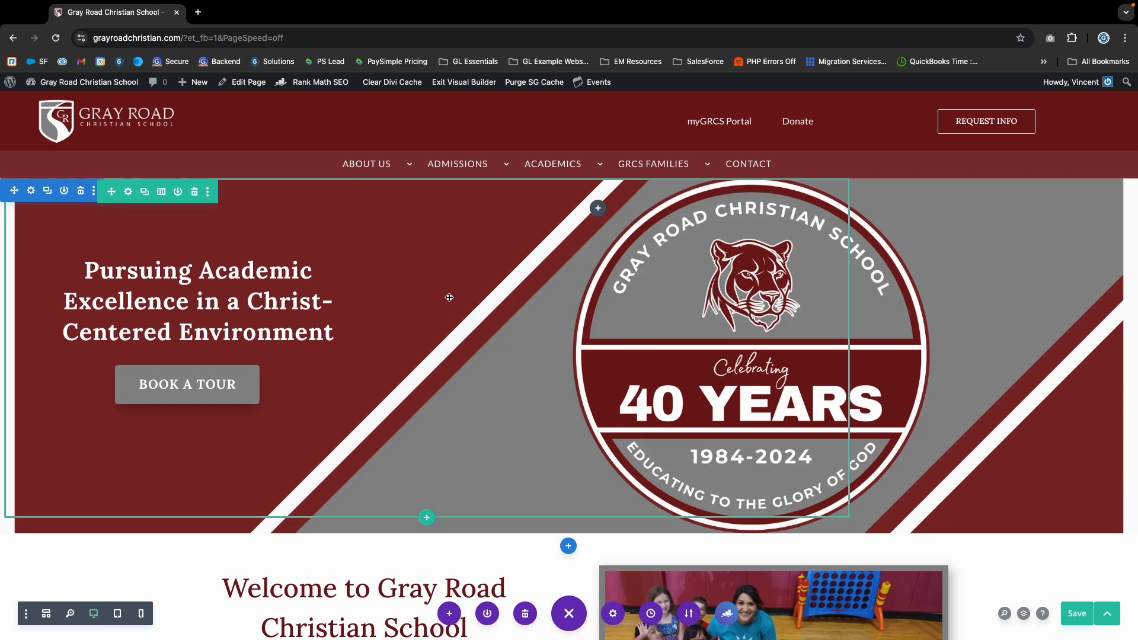
Step: Save the home page and exit the visual builder
{"action": "key", "text": "super+s"}
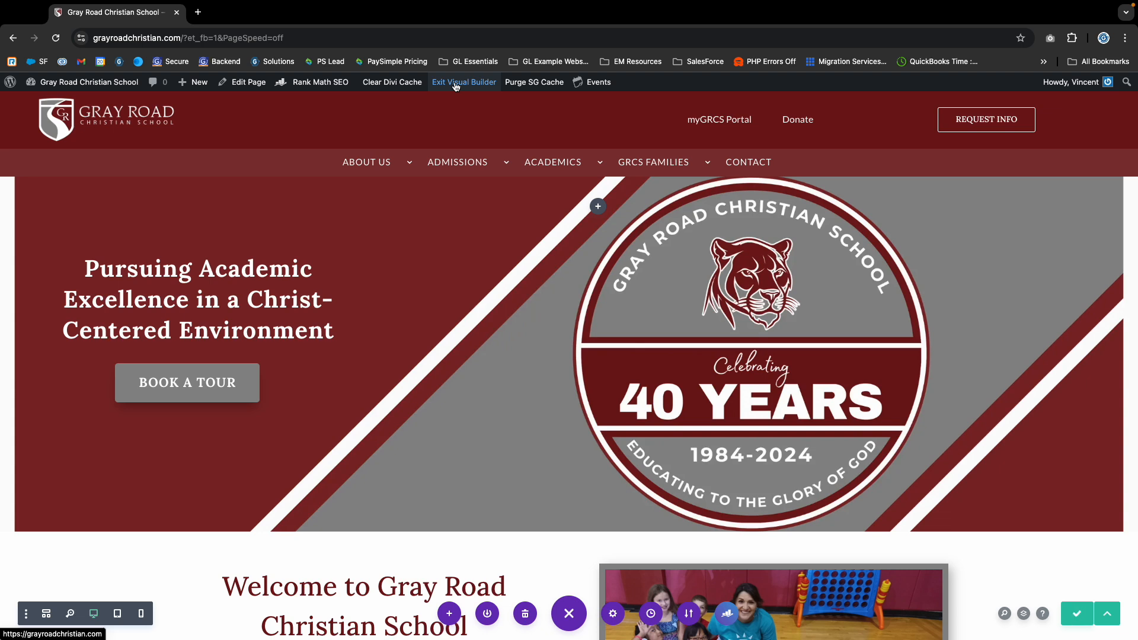
{"action": "left_click", "coordinate": [456, 83]}
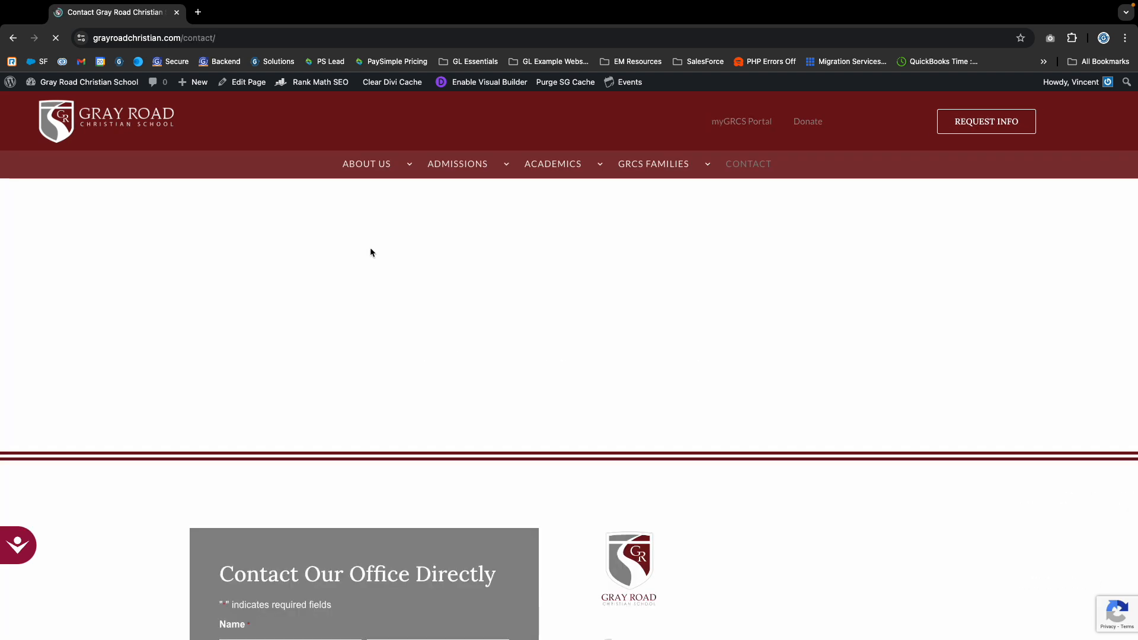
Step: Look over the Contact Our Office Directly form and its Submit button on the Contact page
{"action": "scroll", "coordinate": [361, 253], "scroll_direction": "down", "scroll_amount": 7}
{"action": "scroll", "coordinate": [297, 272], "scroll_direction": "up", "scroll_amount": 3}
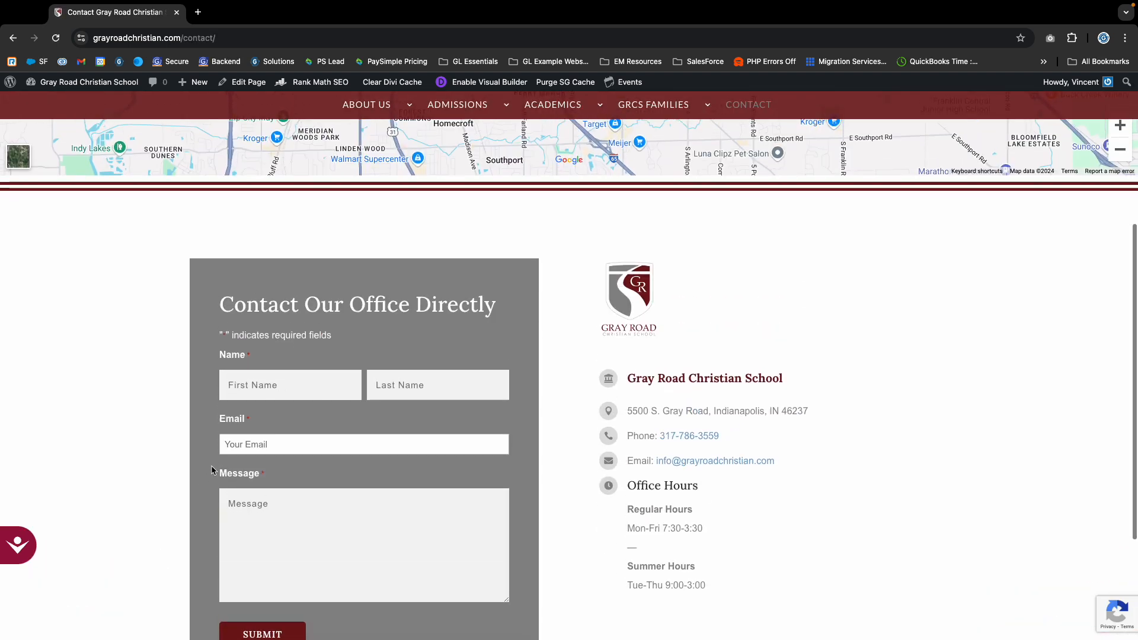
{"action": "scroll", "coordinate": [213, 474], "scroll_direction": "down", "scroll_amount": 2}
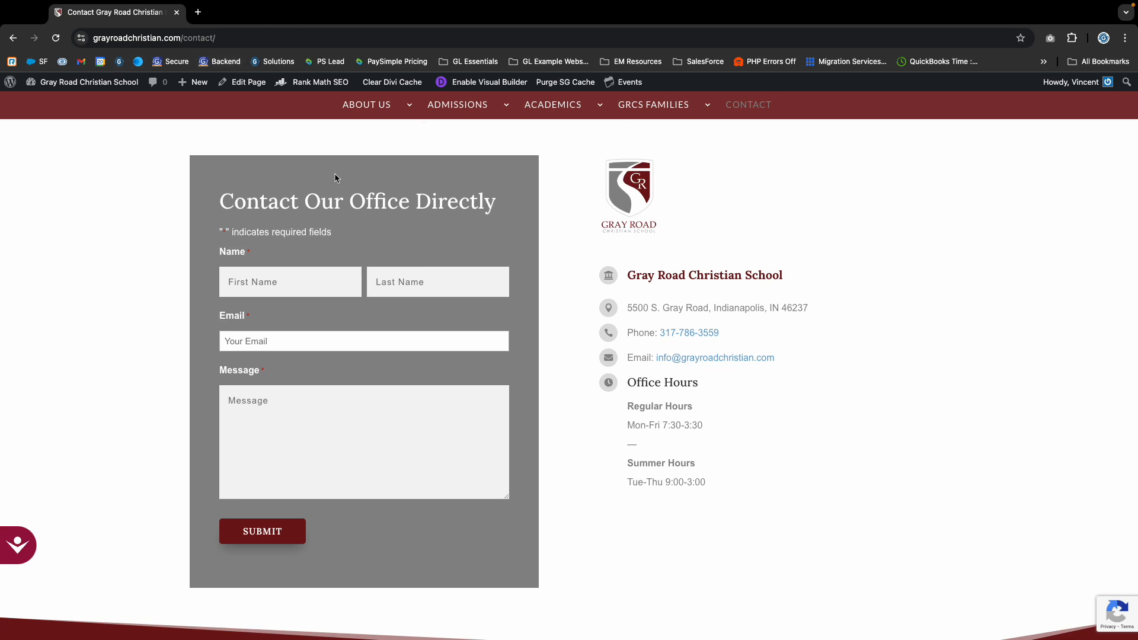
{"action": "scroll", "coordinate": [334, 173], "scroll_direction": "up", "scroll_amount": 6}
Step: Open the site's WordPress dashboard in a new tab and go to Divi's Theme Options
{"action": "right_click", "coordinate": [112, 86]}
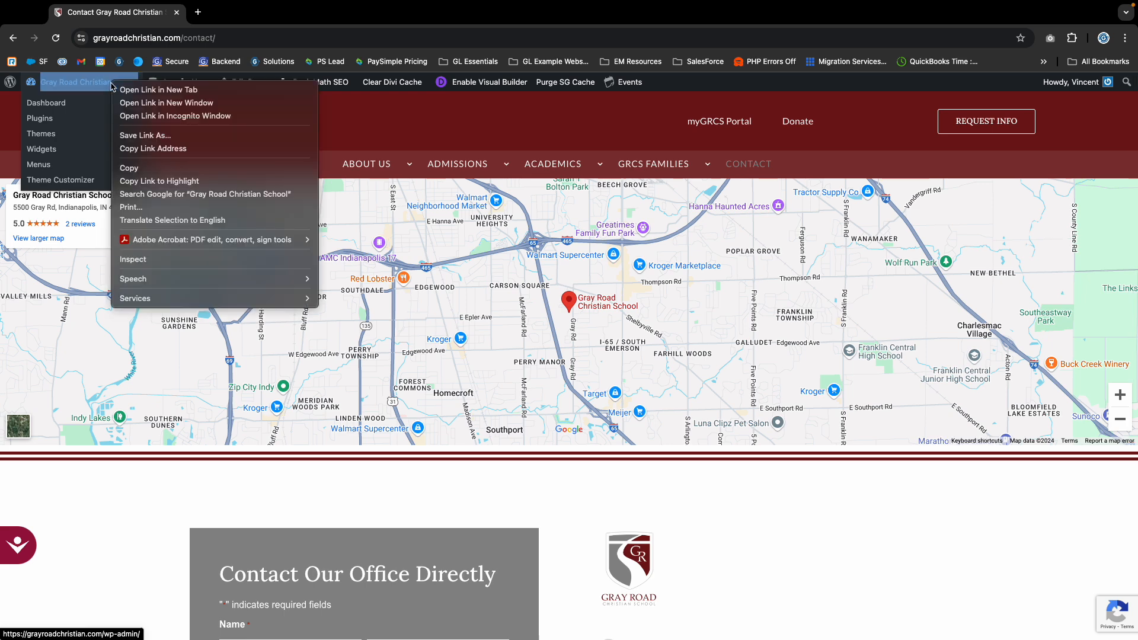
{"action": "left_click", "coordinate": [158, 90]}
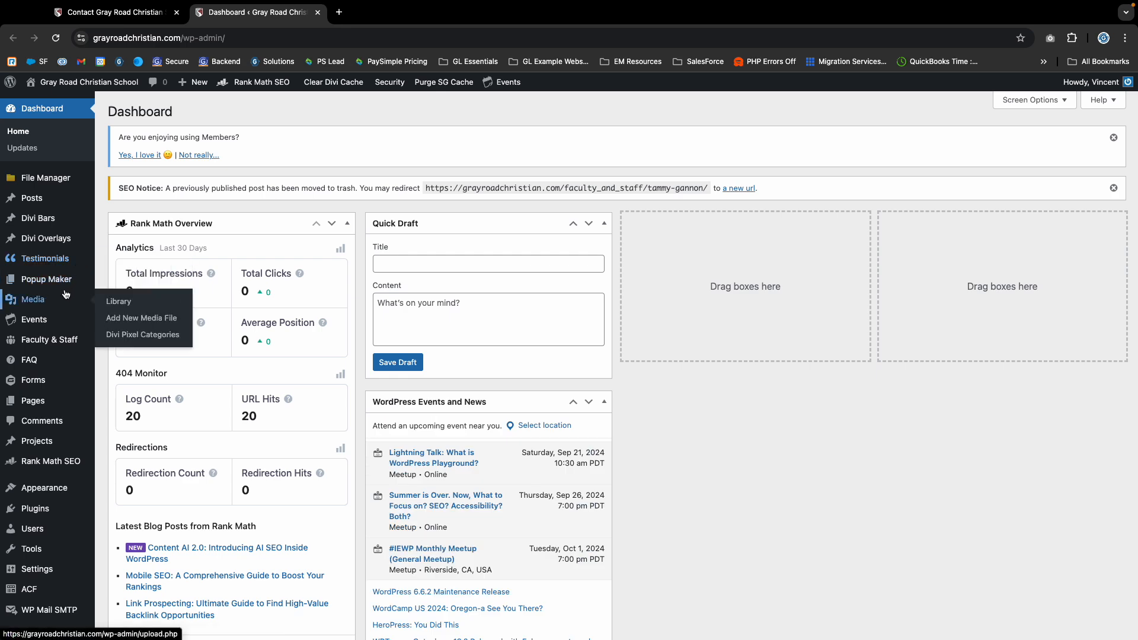
{"action": "scroll", "coordinate": [76, 370], "scroll_direction": "down", "scroll_amount": 8}
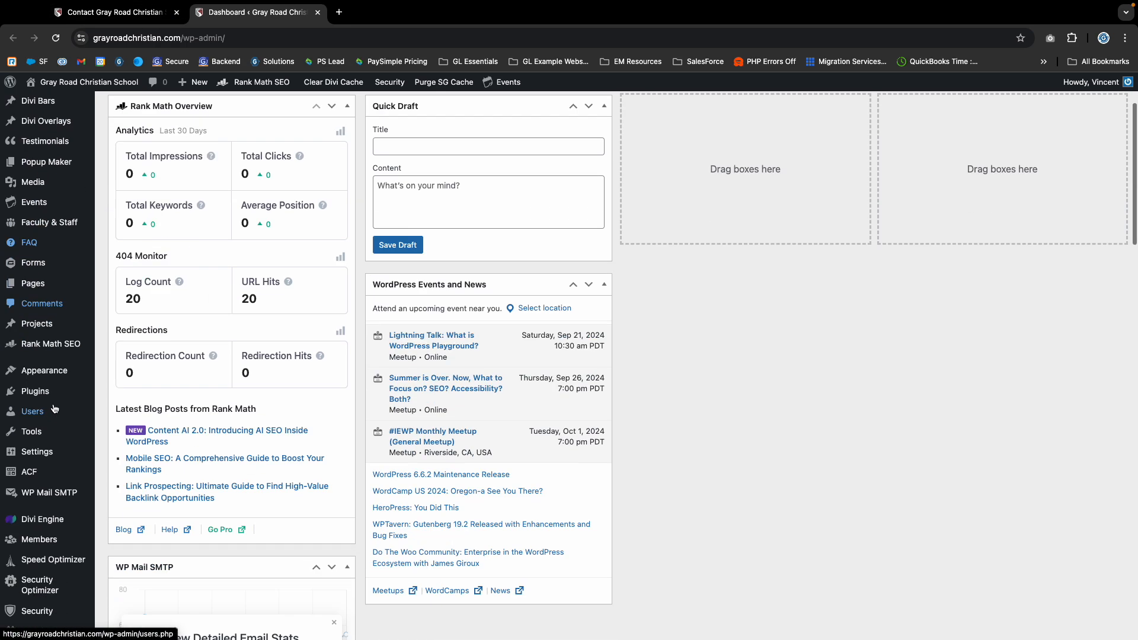
{"action": "mouse_move", "coordinate": [36, 609]}
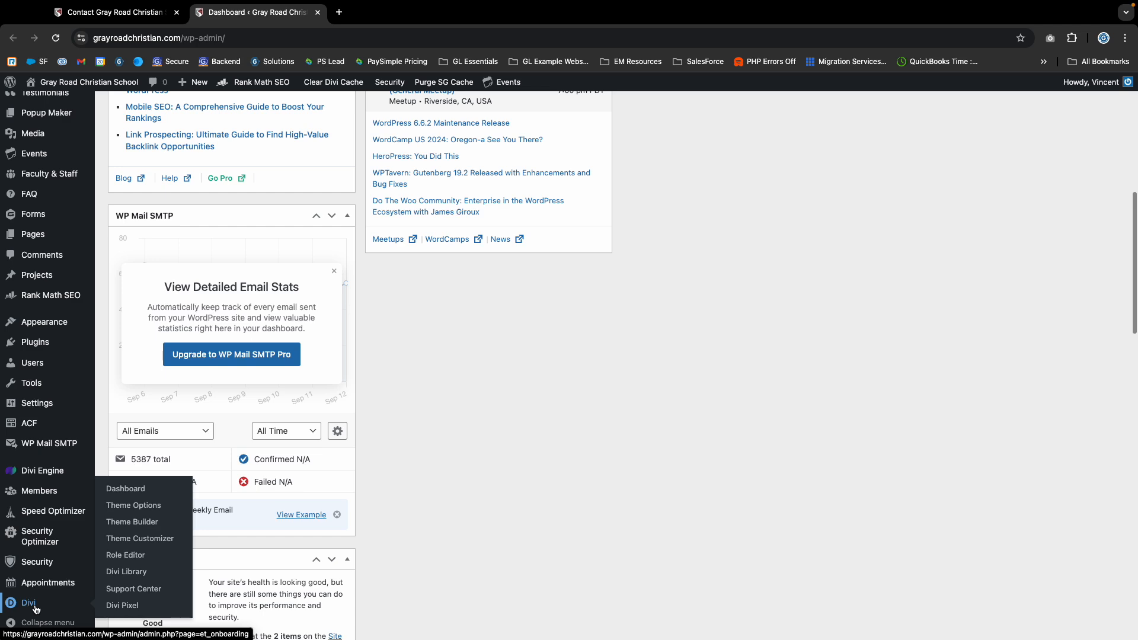
{"action": "scroll", "coordinate": [37, 382], "scroll_direction": "up", "scroll_amount": 8}
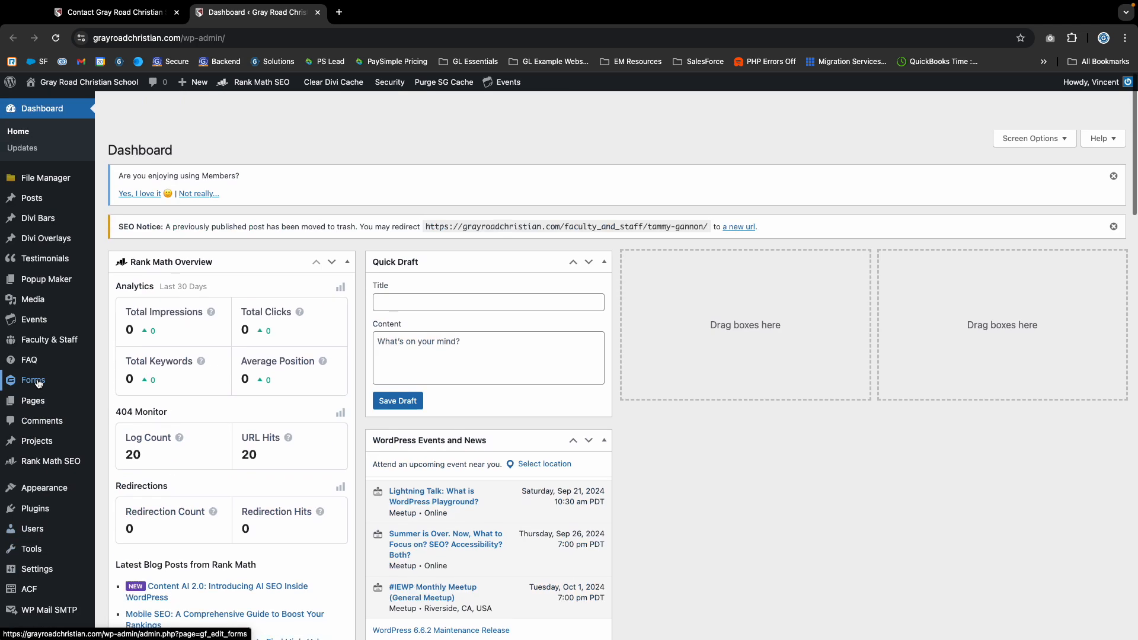
{"action": "scroll", "coordinate": [36, 383], "scroll_direction": "down", "scroll_amount": 9}
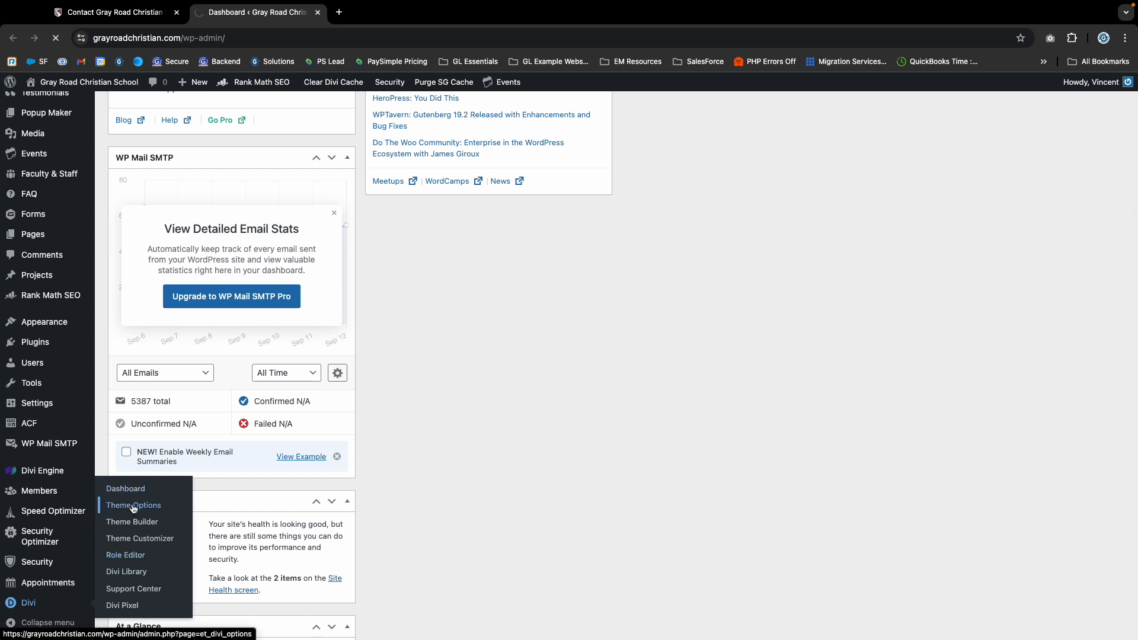
Step: Review the Custom CSS in the general theme options, including the form button and button hover styling rules
{"action": "scroll", "coordinate": [287, 410], "scroll_direction": "down", "scroll_amount": 6}
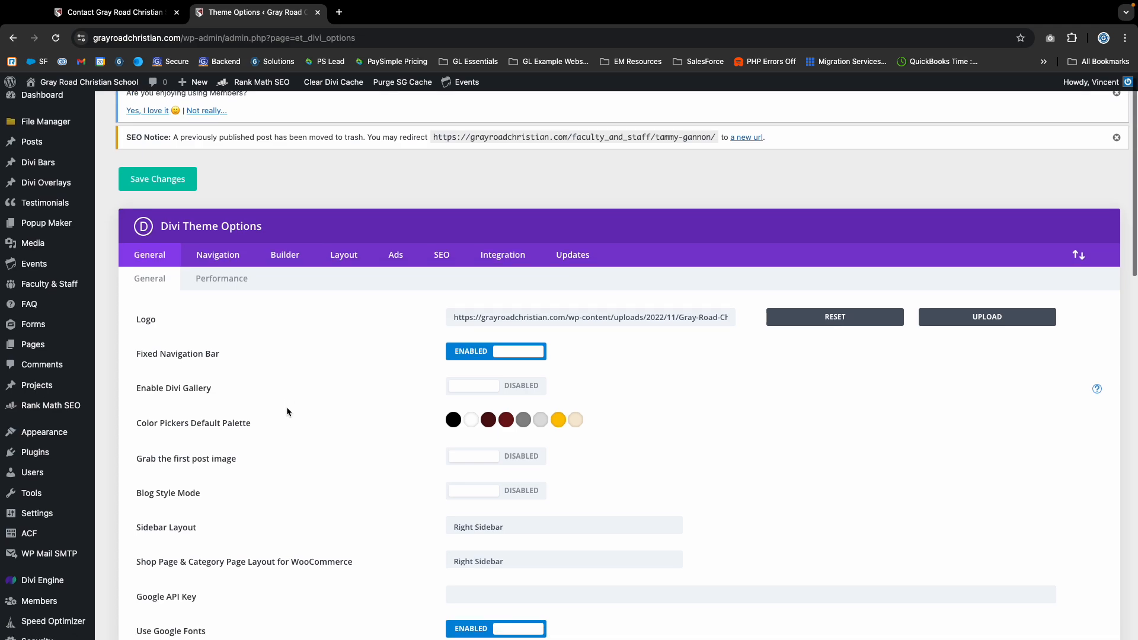
{"action": "scroll", "coordinate": [287, 410], "scroll_direction": "up", "scroll_amount": 7}
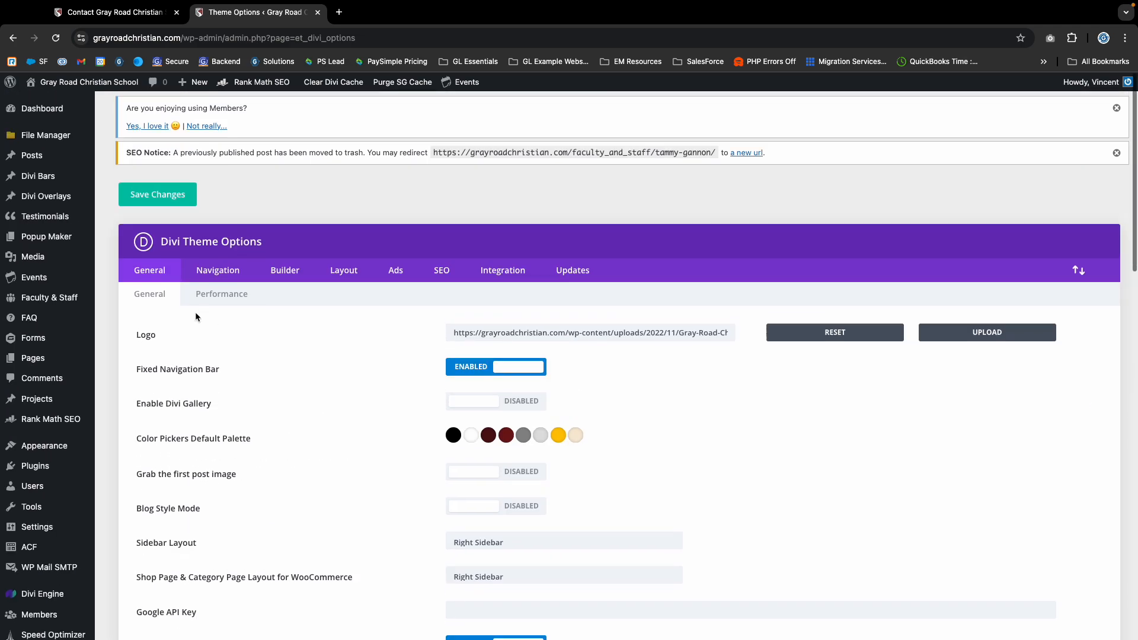
{"action": "scroll", "coordinate": [432, 465], "scroll_direction": "down", "scroll_amount": 20}
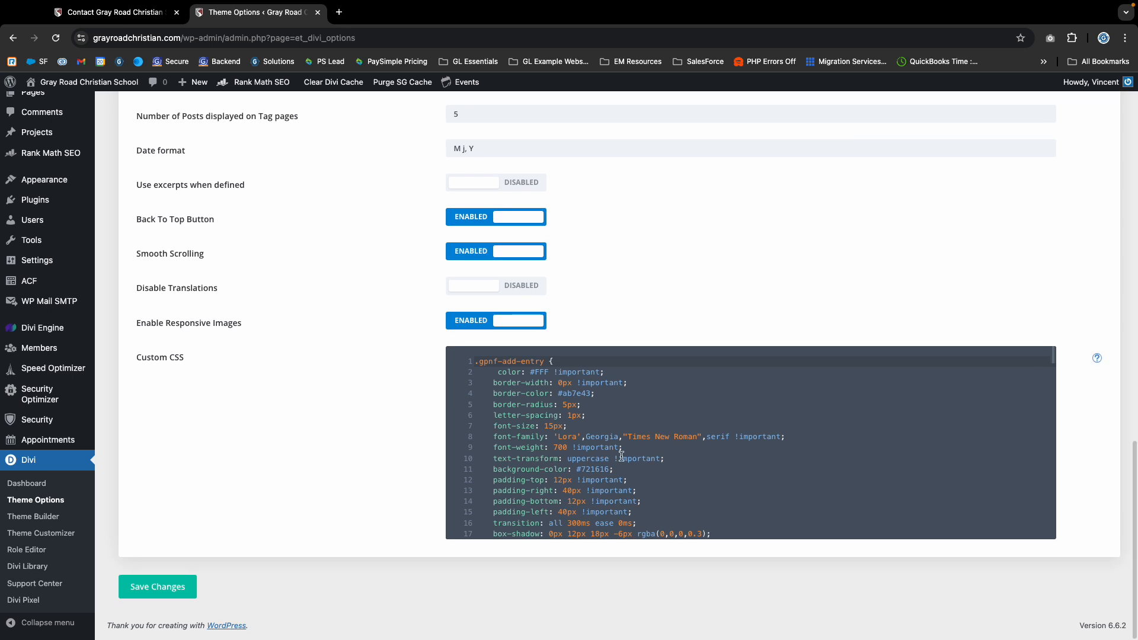
{"action": "scroll", "coordinate": [531, 418], "scroll_direction": "down", "scroll_amount": 20}
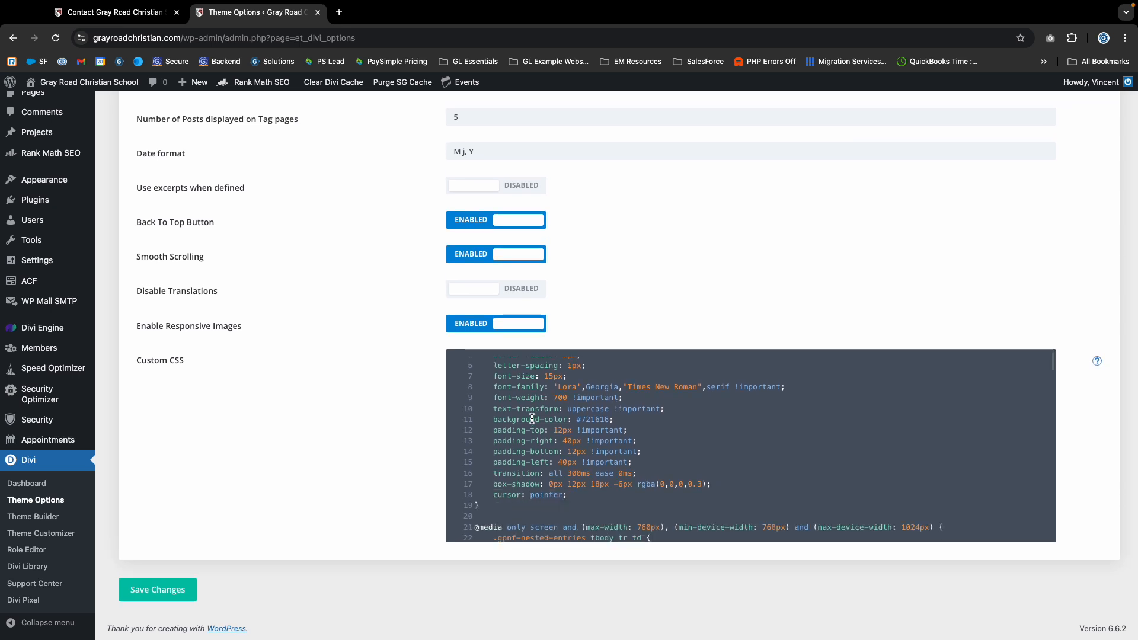
{"action": "scroll", "coordinate": [532, 418], "scroll_direction": "down", "scroll_amount": 20}
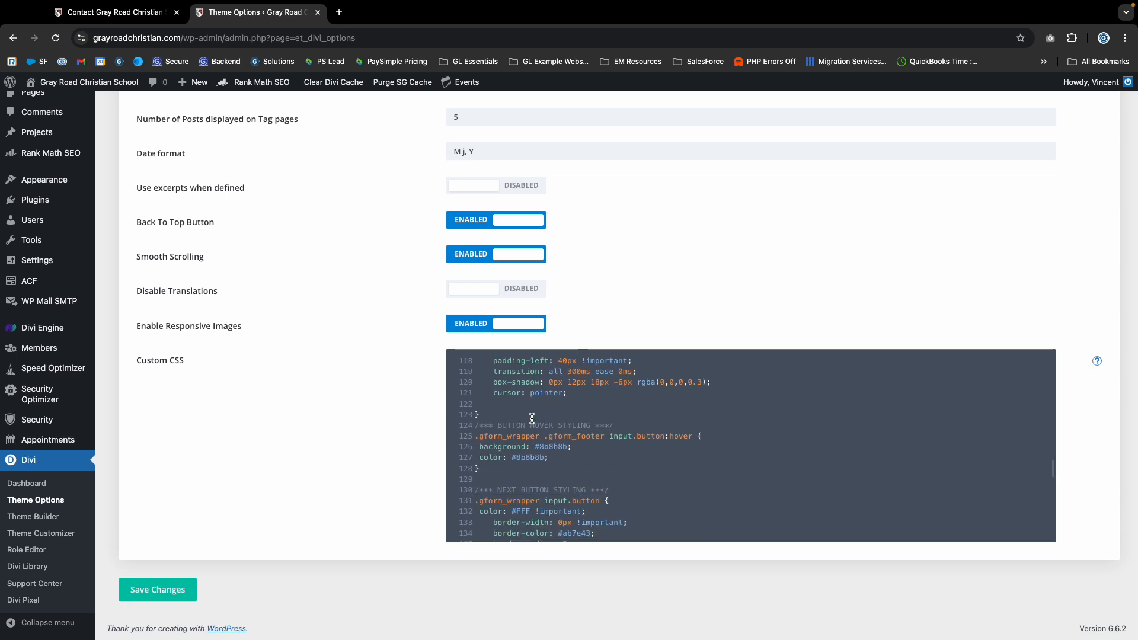
{"action": "scroll", "coordinate": [531, 418], "scroll_direction": "up", "scroll_amount": 20}
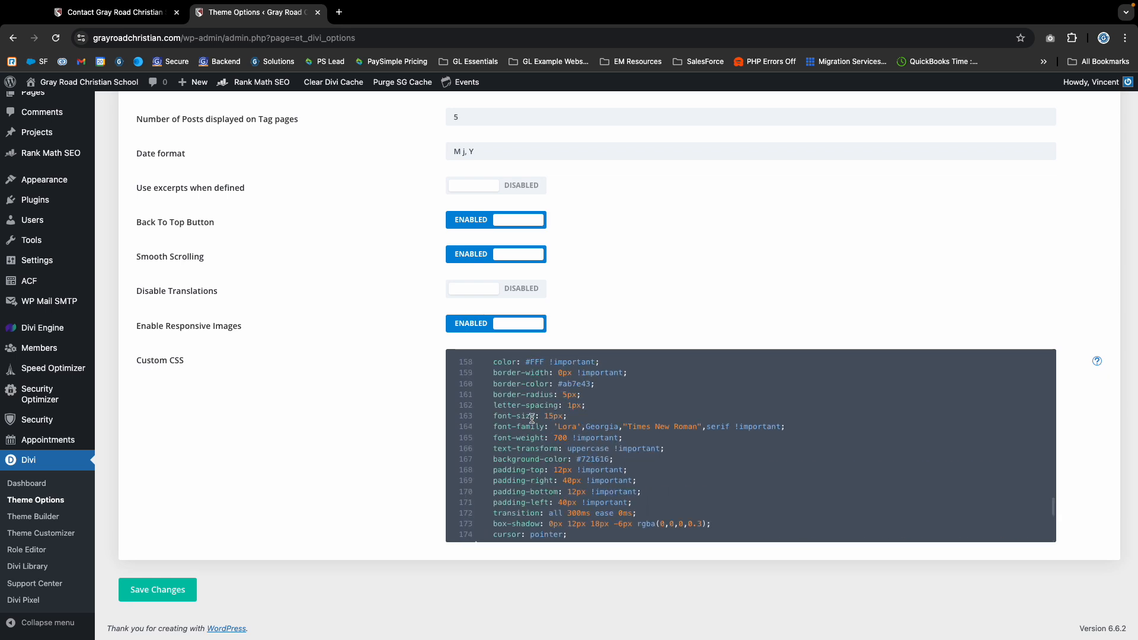
{"action": "scroll", "coordinate": [526, 428], "scroll_direction": "down", "scroll_amount": 3}
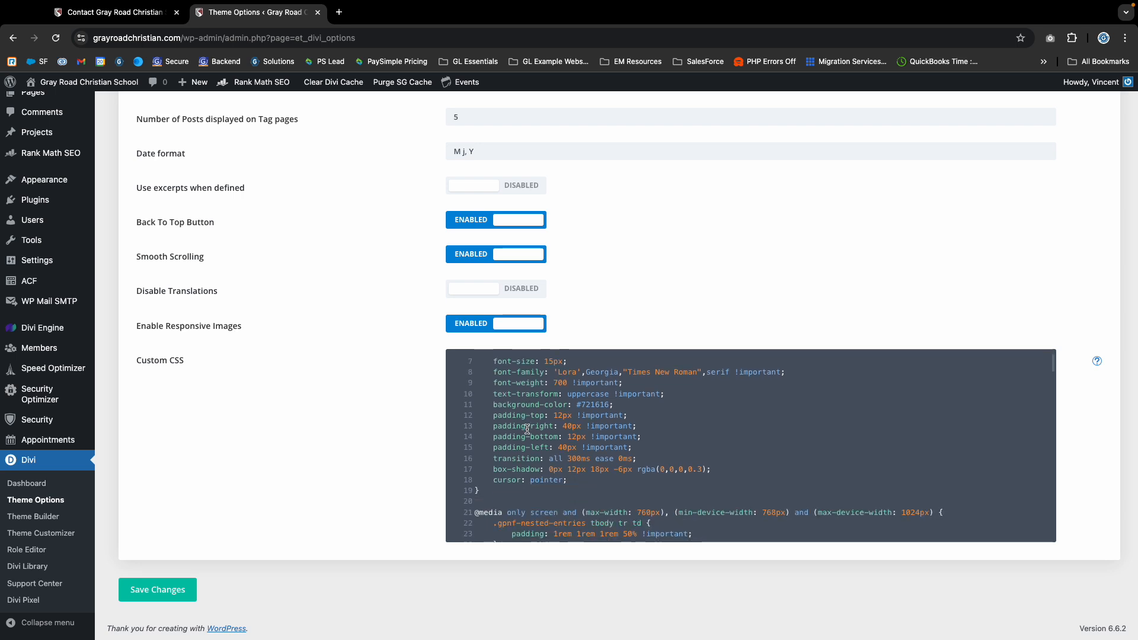
{"action": "scroll", "coordinate": [526, 428], "scroll_direction": "up", "scroll_amount": 3}
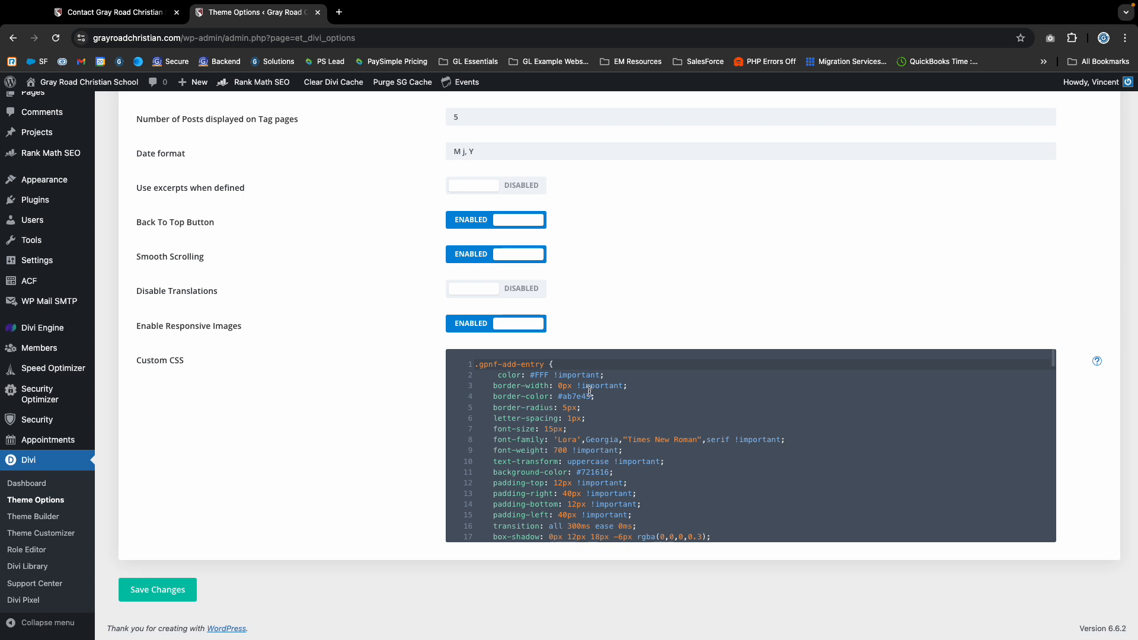
Step: Examine the border-color and other button properties of the .gpnf-add-entry rule at the start of the Custom CSS
{"action": "left_click", "coordinate": [557, 396]}
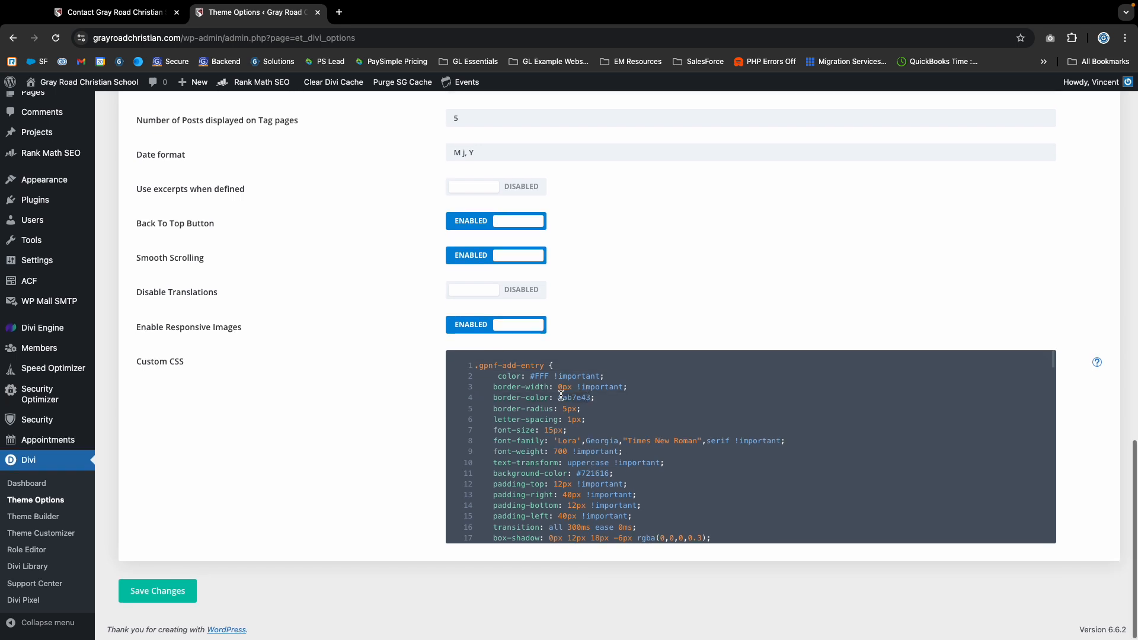
{"action": "scroll", "coordinate": [525, 396], "scroll_direction": "down", "scroll_amount": 1}
{"action": "scroll", "coordinate": [522, 397], "scroll_direction": "up", "scroll_amount": 1}
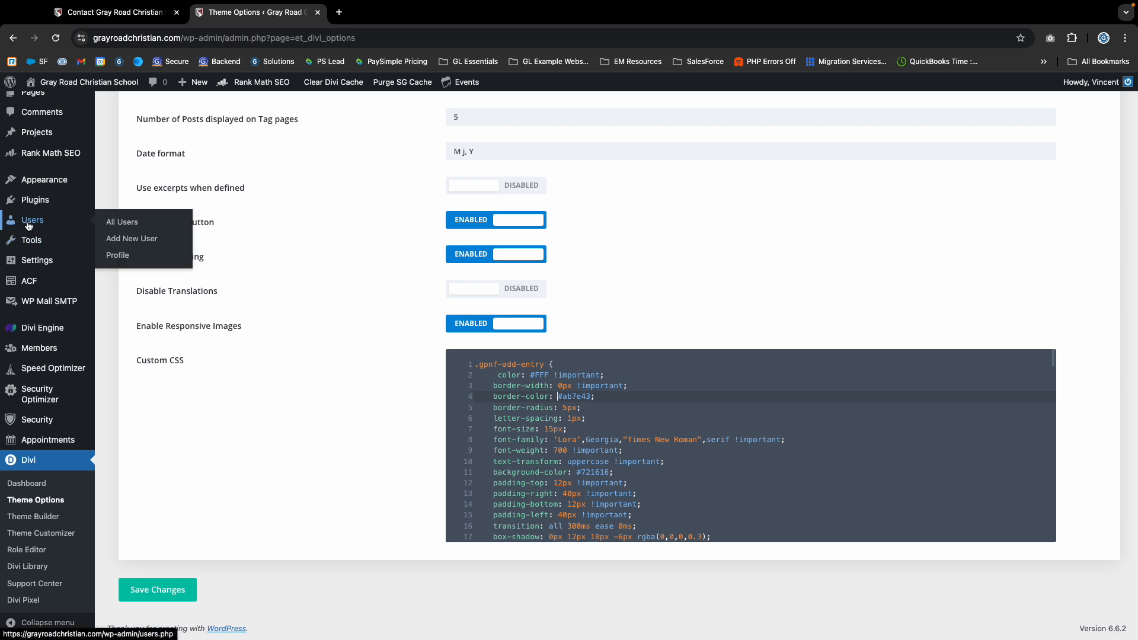
{"action": "mouse_move", "coordinate": [63, 331]}
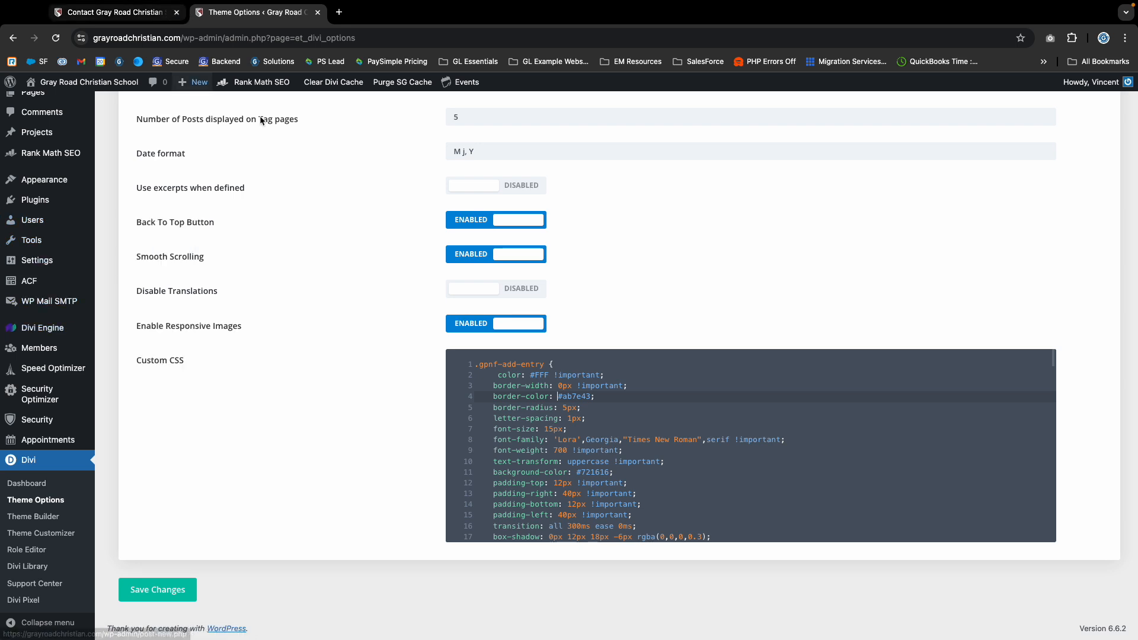
{"action": "scroll", "coordinate": [741, 406], "scroll_direction": "down", "scroll_amount": 1}
{"action": "scroll", "coordinate": [557, 406], "scroll_direction": "down", "scroll_amount": 1}
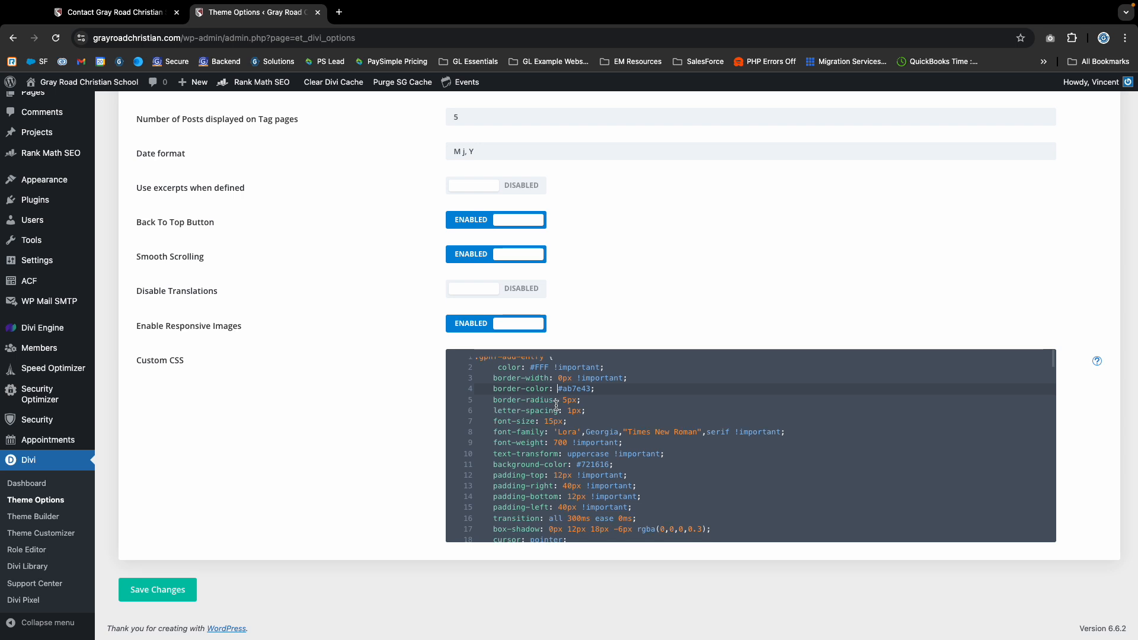
{"action": "scroll", "coordinate": [544, 399], "scroll_direction": "up", "scroll_amount": 1}
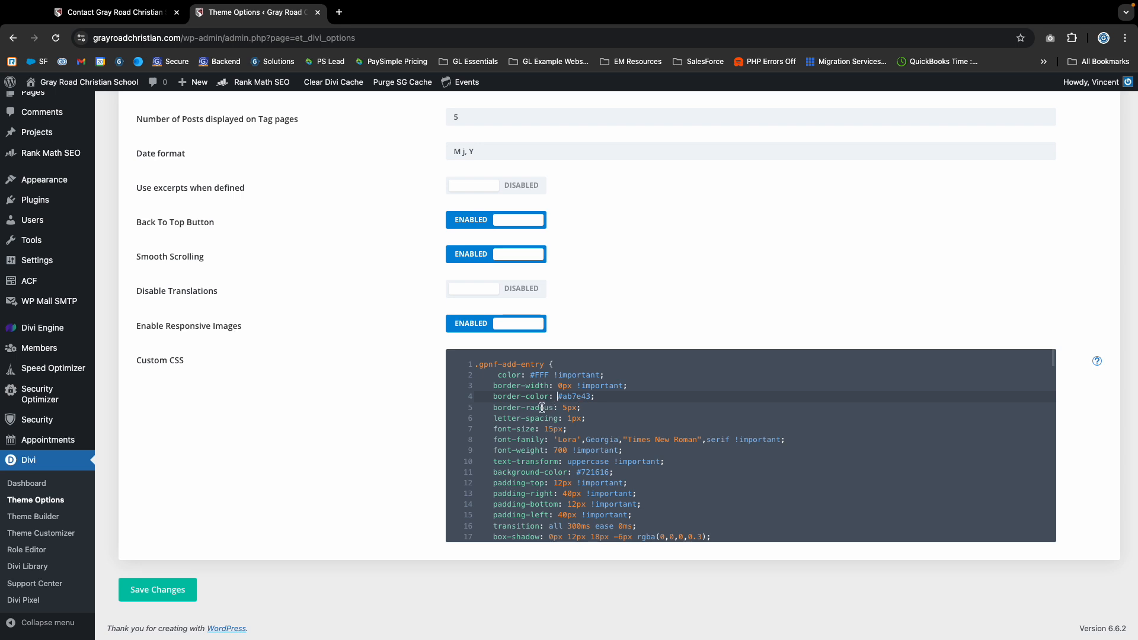
{"action": "scroll", "coordinate": [500, 408], "scroll_direction": "up", "scroll_amount": 3}
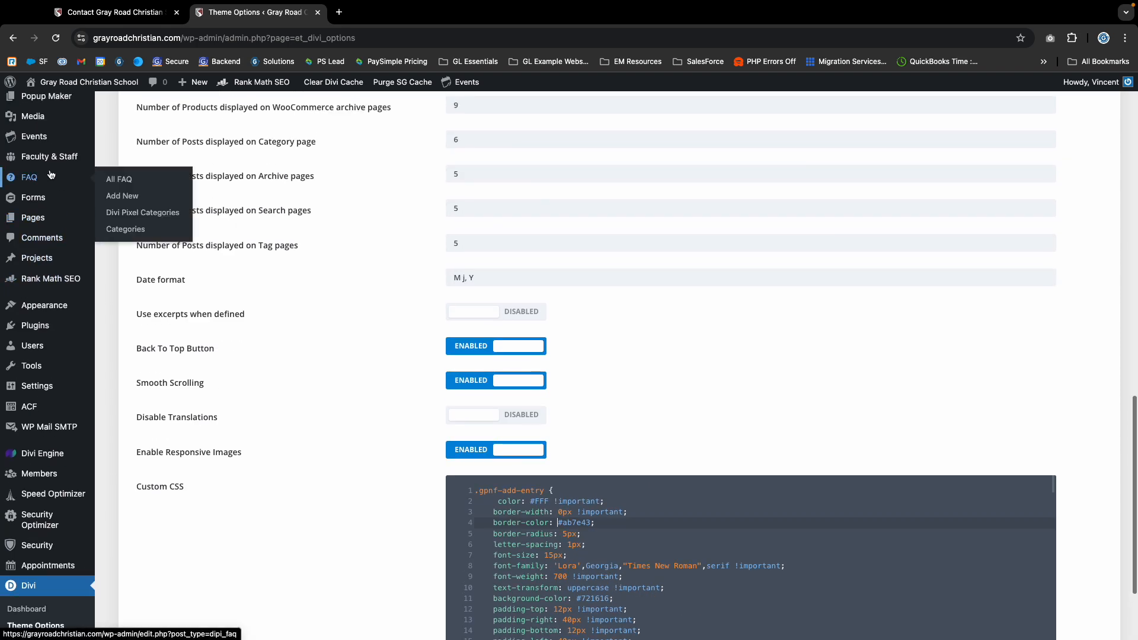
{"action": "scroll", "coordinate": [586, 537], "scroll_direction": "down", "scroll_amount": 3}
{"action": "scroll", "coordinate": [379, 545], "scroll_direction": "up", "scroll_amount": 2}
{"action": "scroll", "coordinate": [379, 545], "scroll_direction": "down", "scroll_amount": 4}
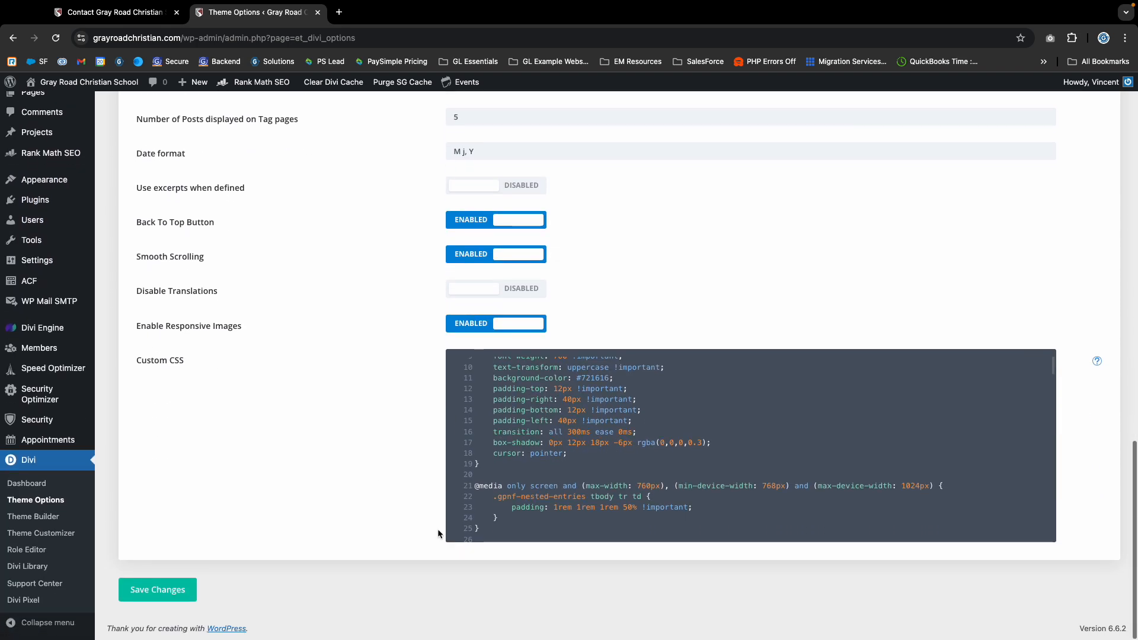
{"action": "scroll", "coordinate": [634, 428], "scroll_direction": "up", "scroll_amount": 3}
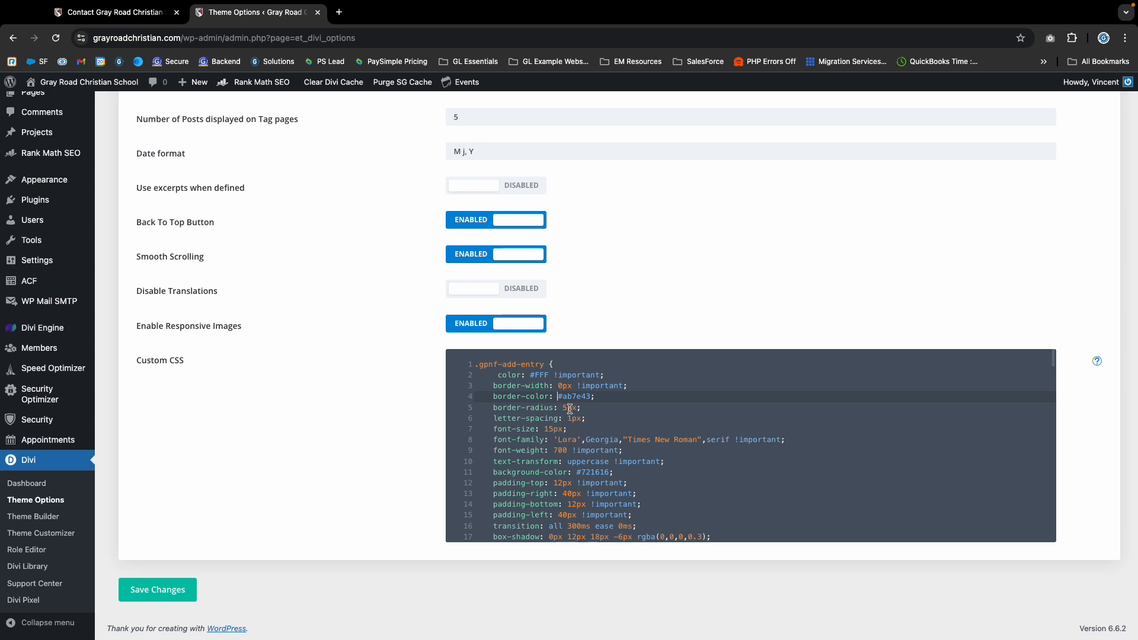
{"action": "scroll", "coordinate": [566, 407], "scroll_direction": "up", "scroll_amount": 1}
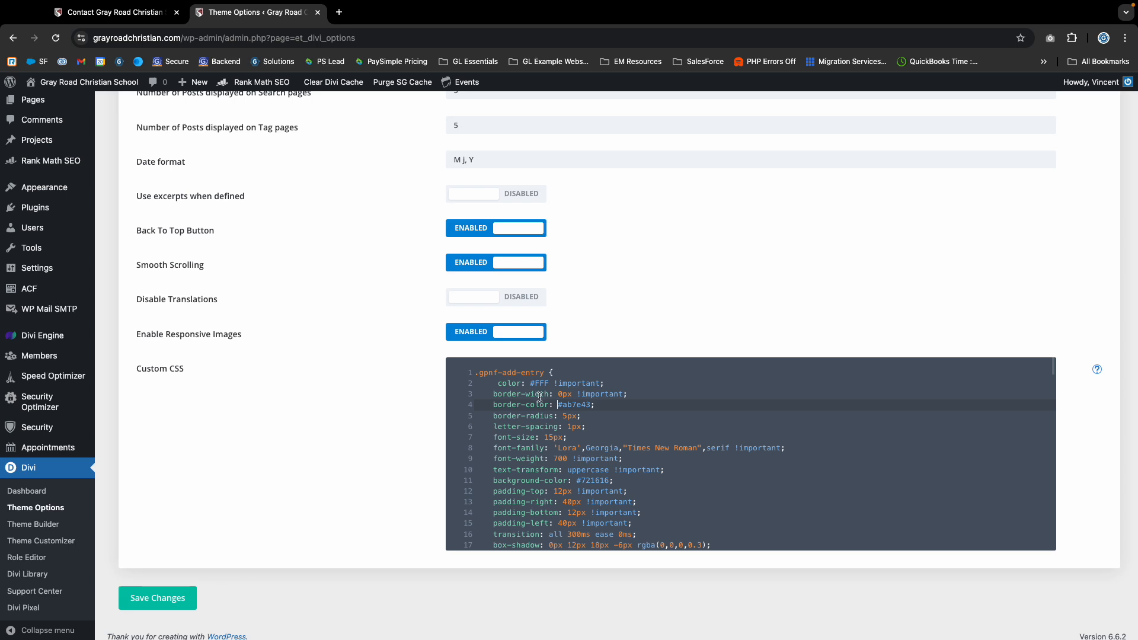
{"action": "scroll", "coordinate": [539, 398], "scroll_direction": "down", "scroll_amount": 1}
{"action": "scroll", "coordinate": [526, 400], "scroll_direction": "up", "scroll_amount": 1}
{"action": "scroll", "coordinate": [389, 390], "scroll_direction": "down", "scroll_amount": 1}
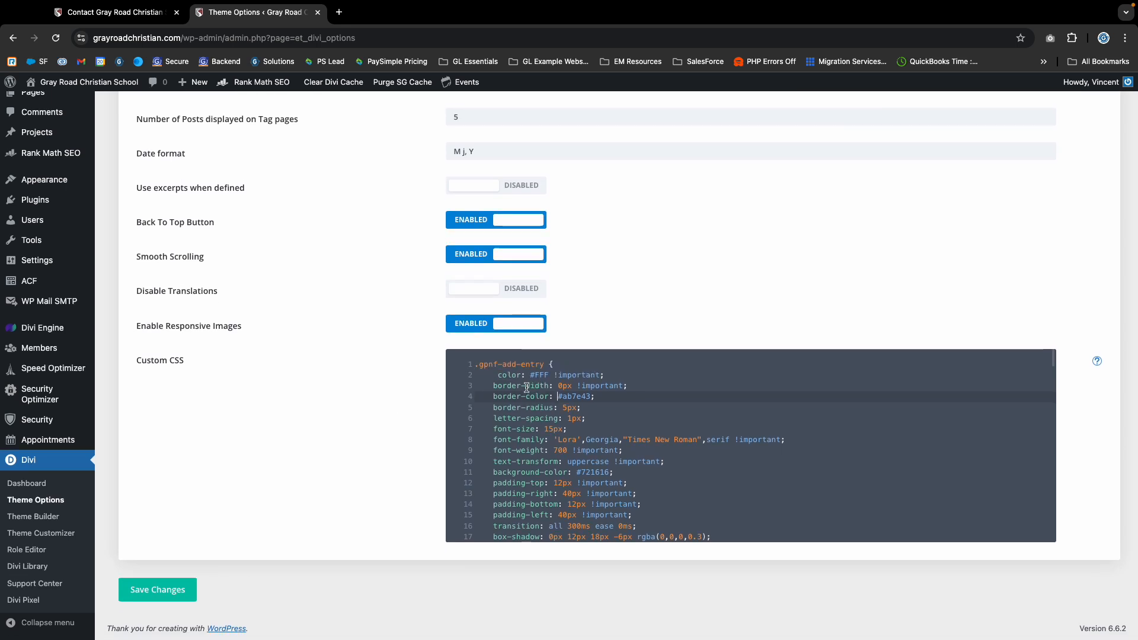
Step: Remove the extra space before the color property in the .gpnf-add-entry rule of the Custom CSS
{"action": "left_click", "coordinate": [496, 375]}
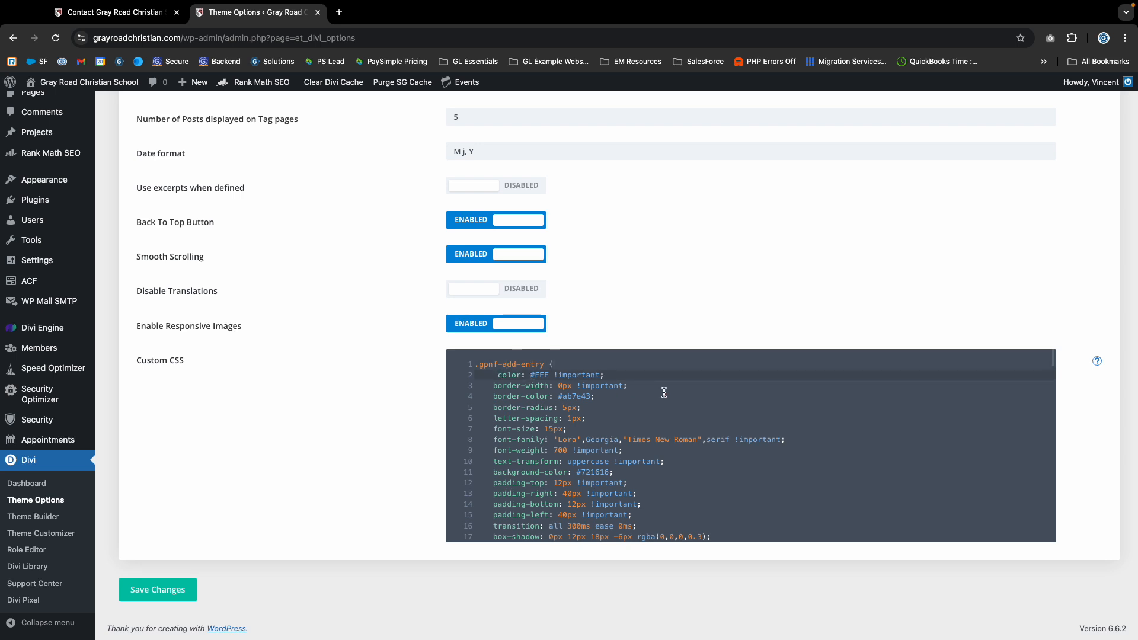
{"action": "key", "text": "BackSpace"}
{"action": "left_click", "coordinate": [503, 367]}
{"action": "scroll", "coordinate": [596, 367], "scroll_direction": "up", "scroll_amount": 1}
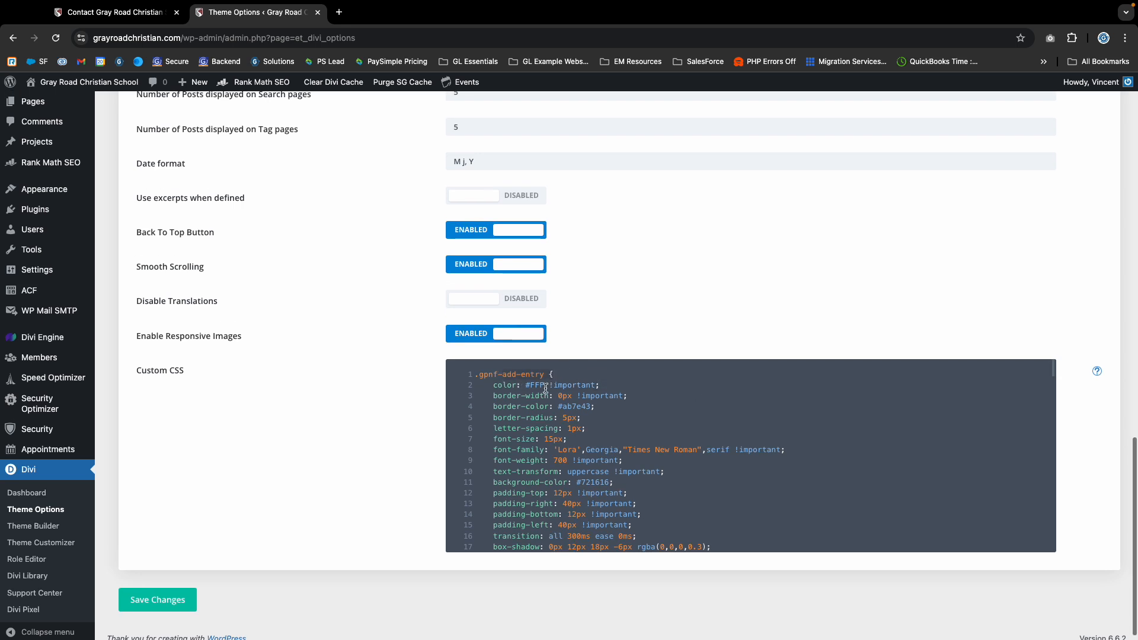
{"action": "scroll", "coordinate": [546, 388], "scroll_direction": "down", "scroll_amount": 3}
{"action": "scroll", "coordinate": [546, 388], "scroll_direction": "up", "scroll_amount": 3}
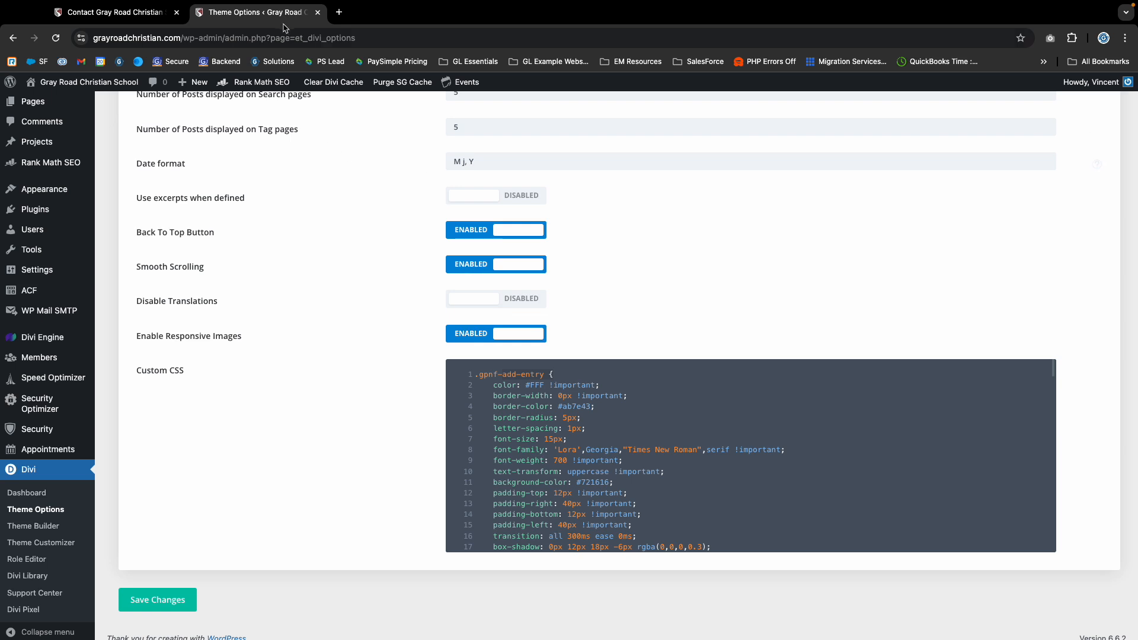
Step: Open the site's Pages list in a new browser tab and switch to it
{"action": "mouse_move", "coordinate": [279, 90]}
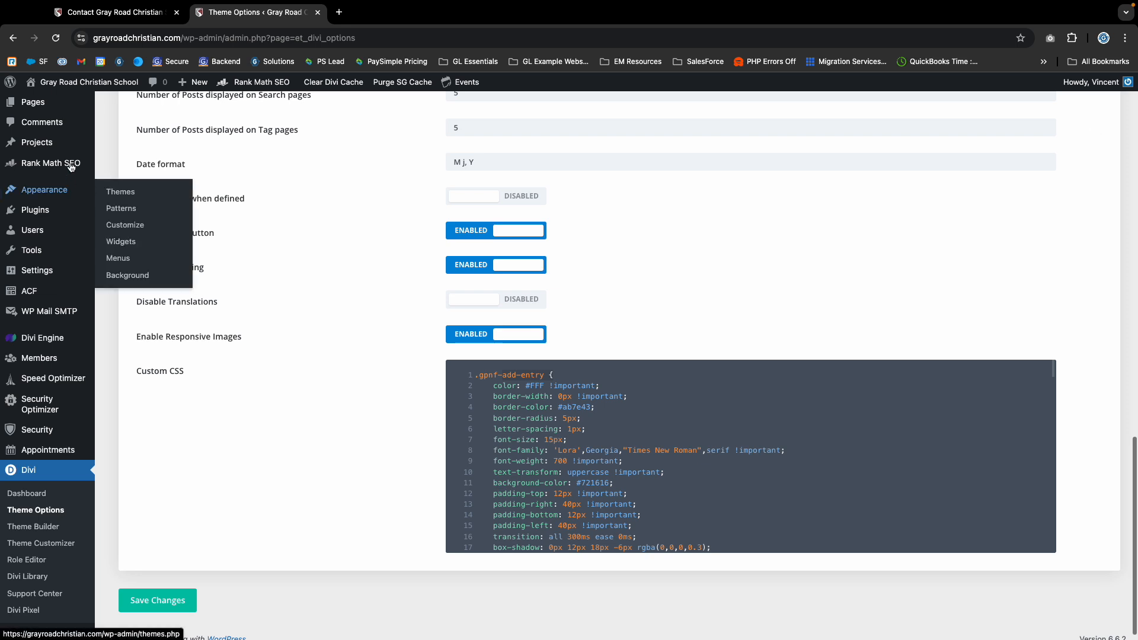
{"action": "right_click", "coordinate": [38, 107]}
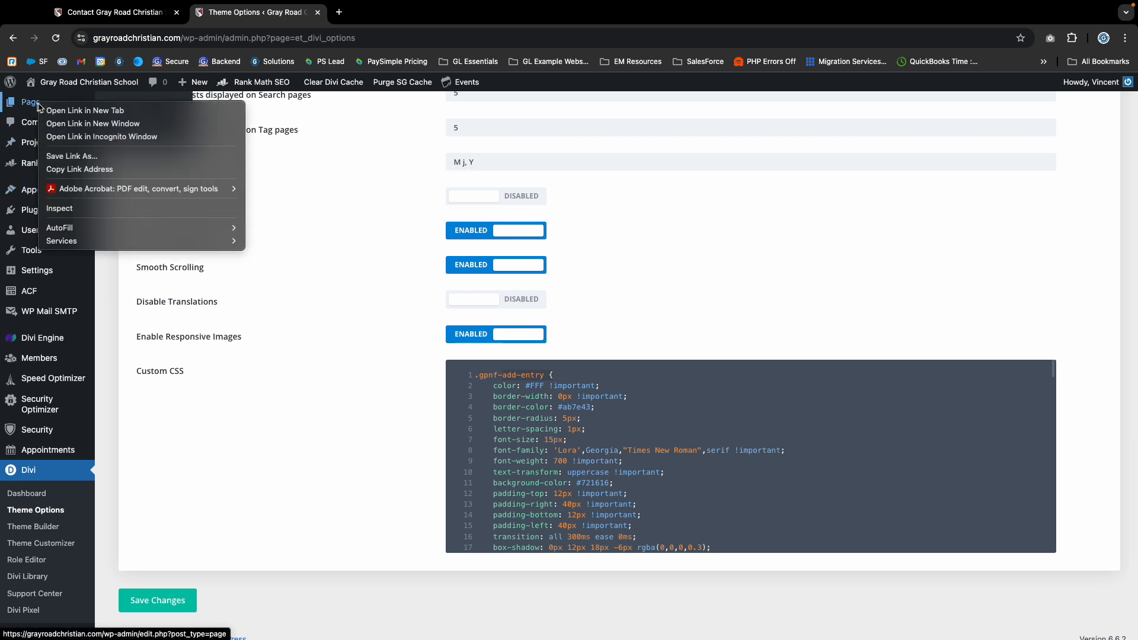
{"action": "left_click", "coordinate": [89, 109]}
{"action": "left_click", "coordinate": [380, 12]}
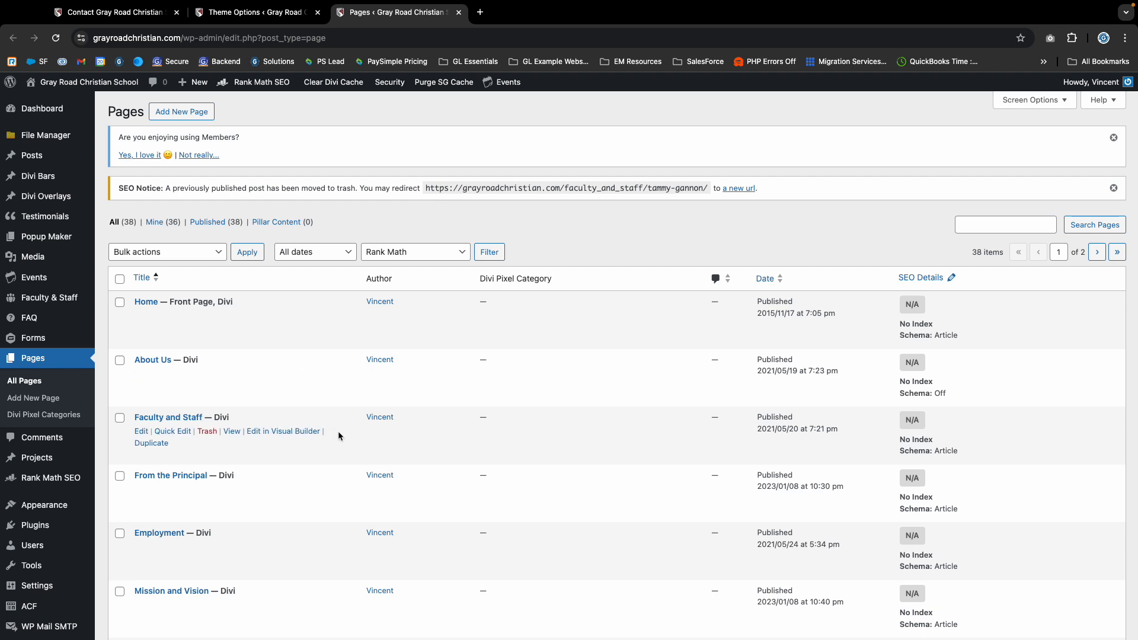
Step: Search the pages for "lunch" and view the Lunch Ordering page on the site
{"action": "left_click", "coordinate": [983, 225]}
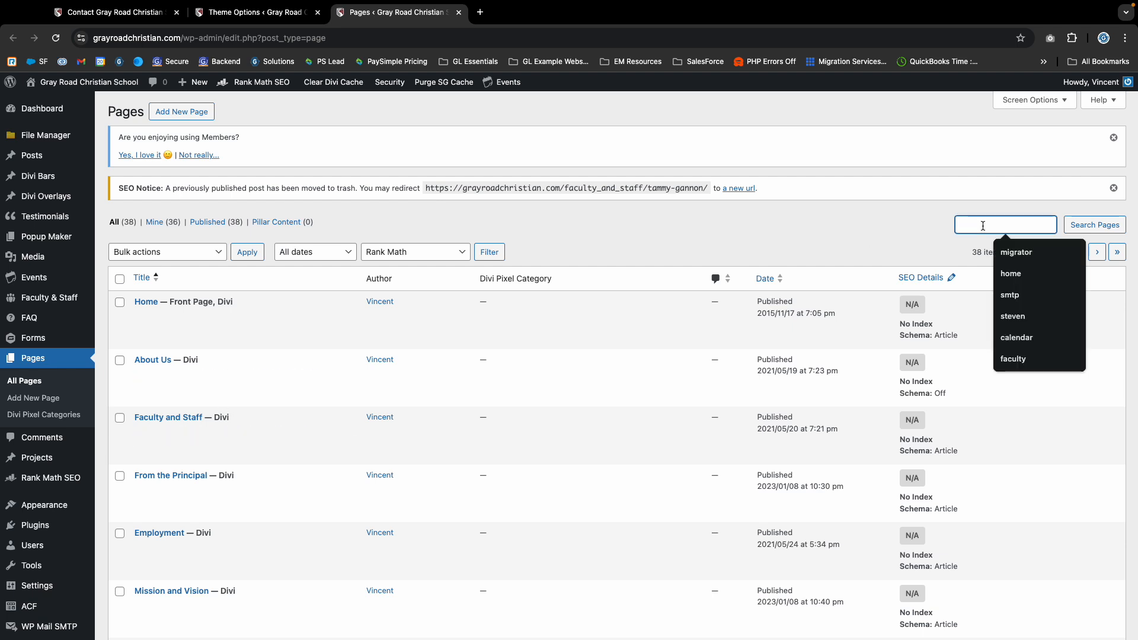
{"action": "type", "text": "lunch"}
{"action": "key", "text": "Return"}
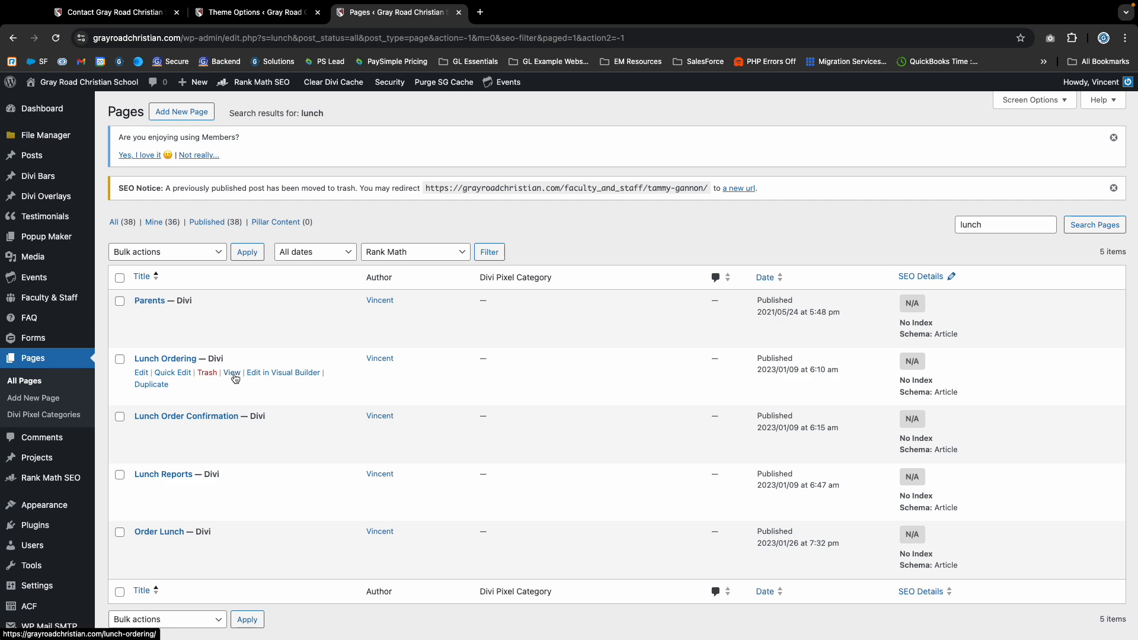
{"action": "left_click", "coordinate": [228, 374]}
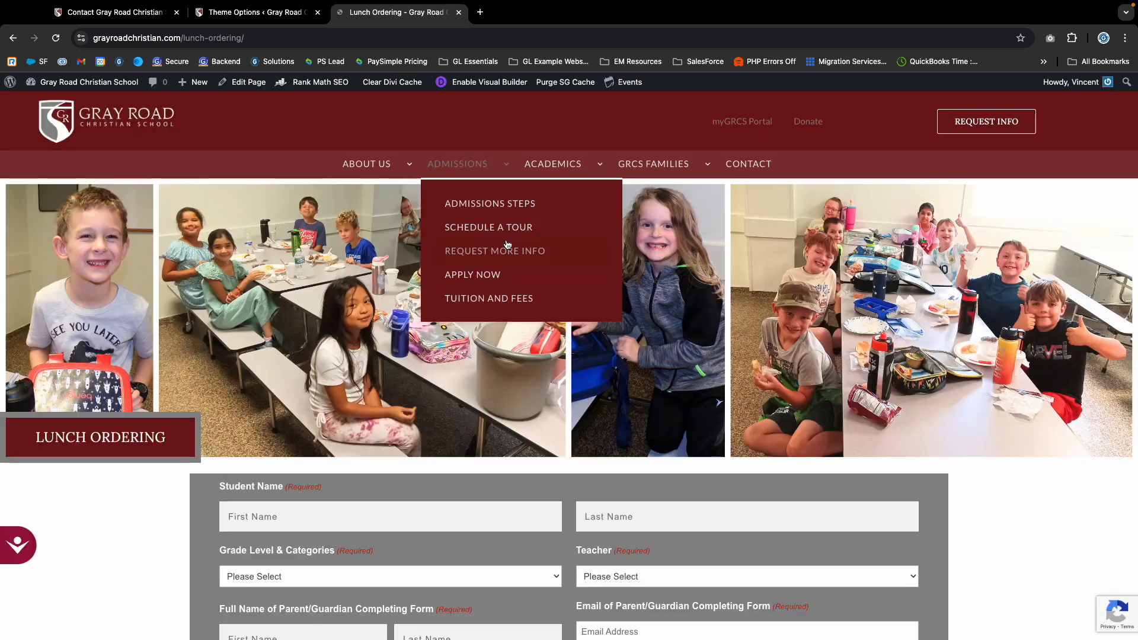
Step: Fill in the lunch form's student name, grade level PreK4, teacher and parent/guardian name, and continue to the next form page
{"action": "scroll", "coordinate": [465, 376], "scroll_direction": "down", "scroll_amount": 5}
{"action": "left_click", "coordinate": [301, 226]}
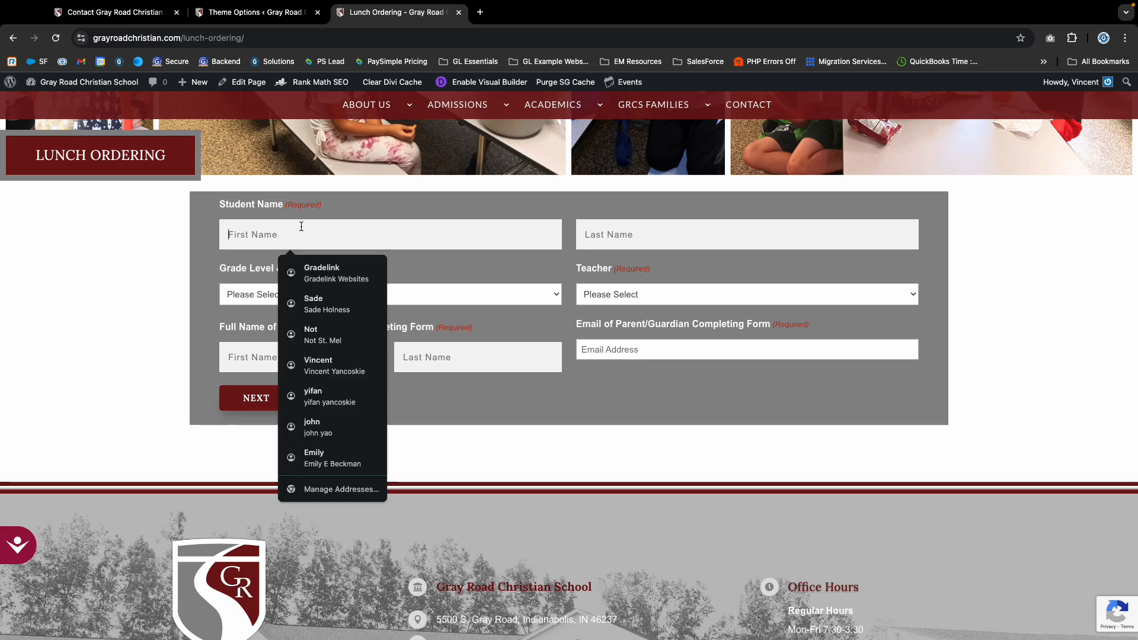
{"action": "left_click", "coordinate": [329, 273]}
{"action": "left_click", "coordinate": [309, 294]}
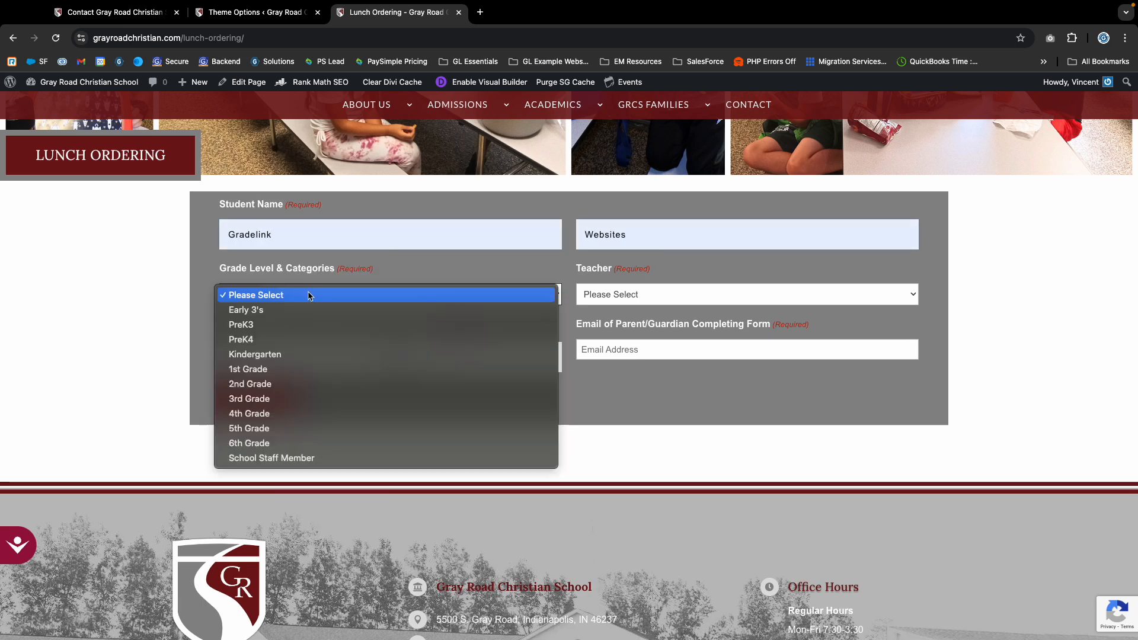
{"action": "left_click", "coordinate": [279, 339]}
{"action": "left_click", "coordinate": [611, 294]}
{"action": "left_click", "coordinate": [274, 380]}
{"action": "left_click", "coordinate": [292, 354]}
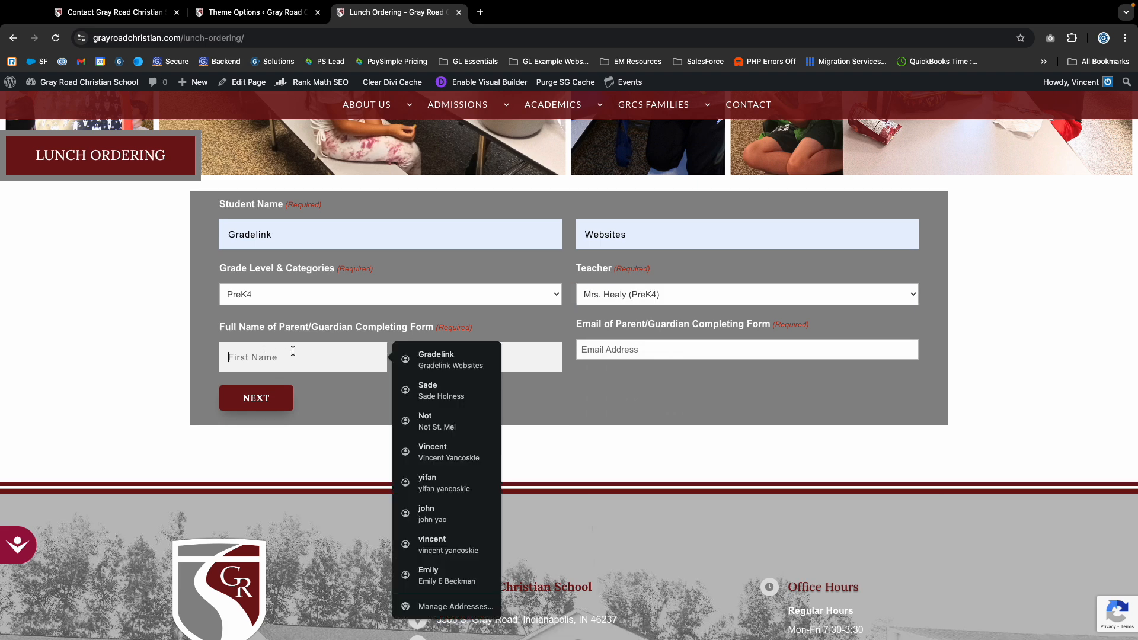
{"action": "left_click", "coordinate": [415, 356]}
{"action": "left_click", "coordinate": [255, 408]}
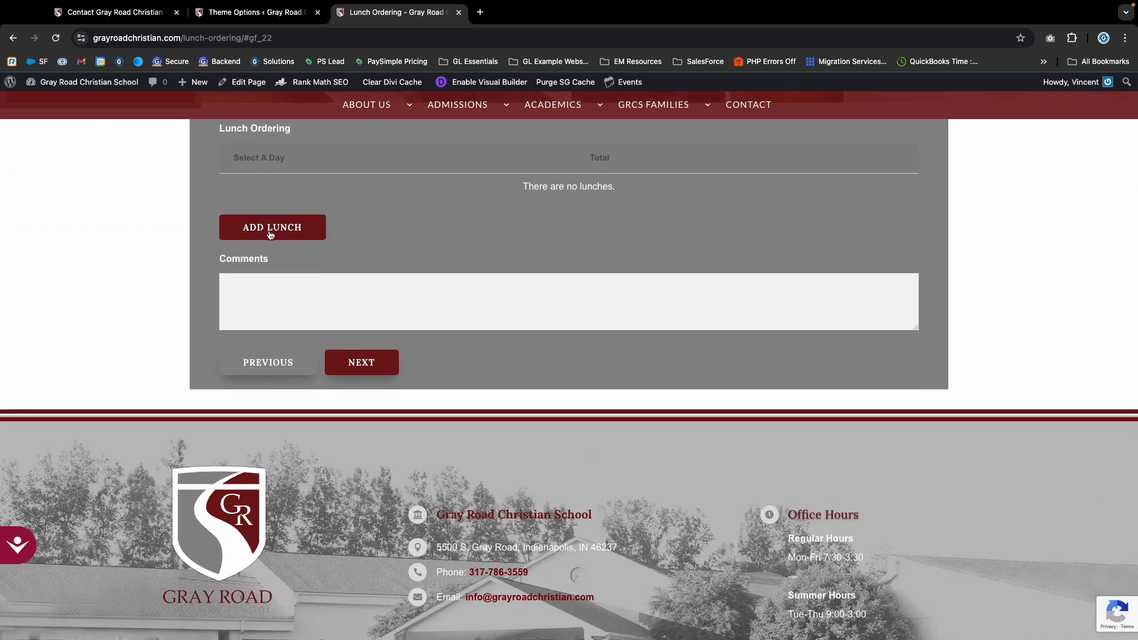
Step: Check the Add Lunch button by opening its dialog, and cancel the dialog without adding a lunch
{"action": "left_click", "coordinate": [283, 231]}
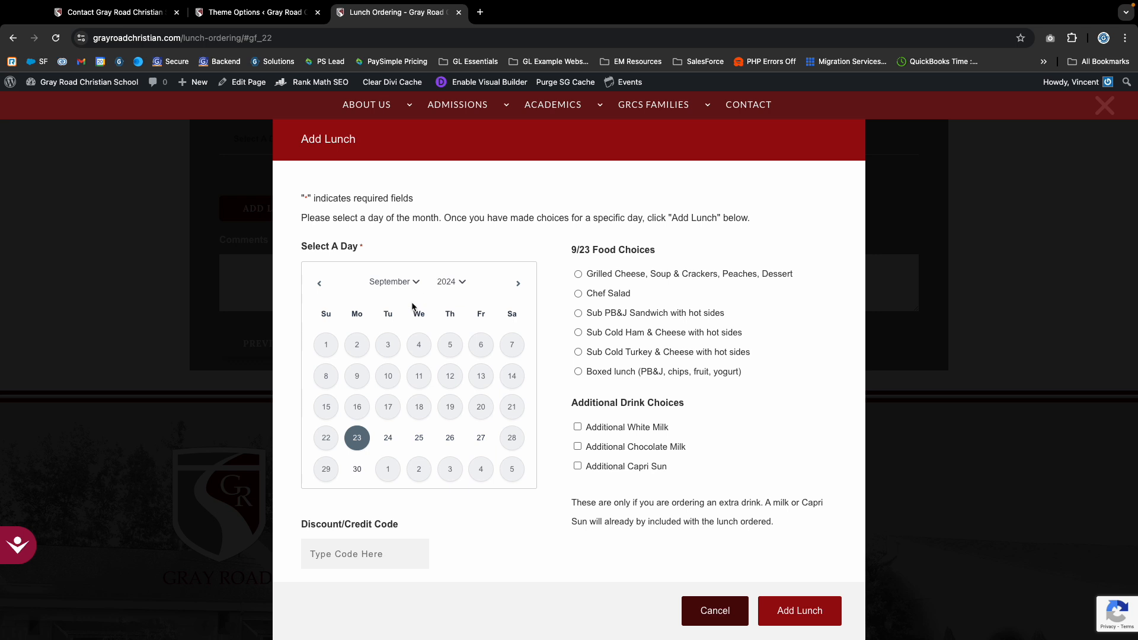
{"action": "left_click", "coordinate": [715, 612]}
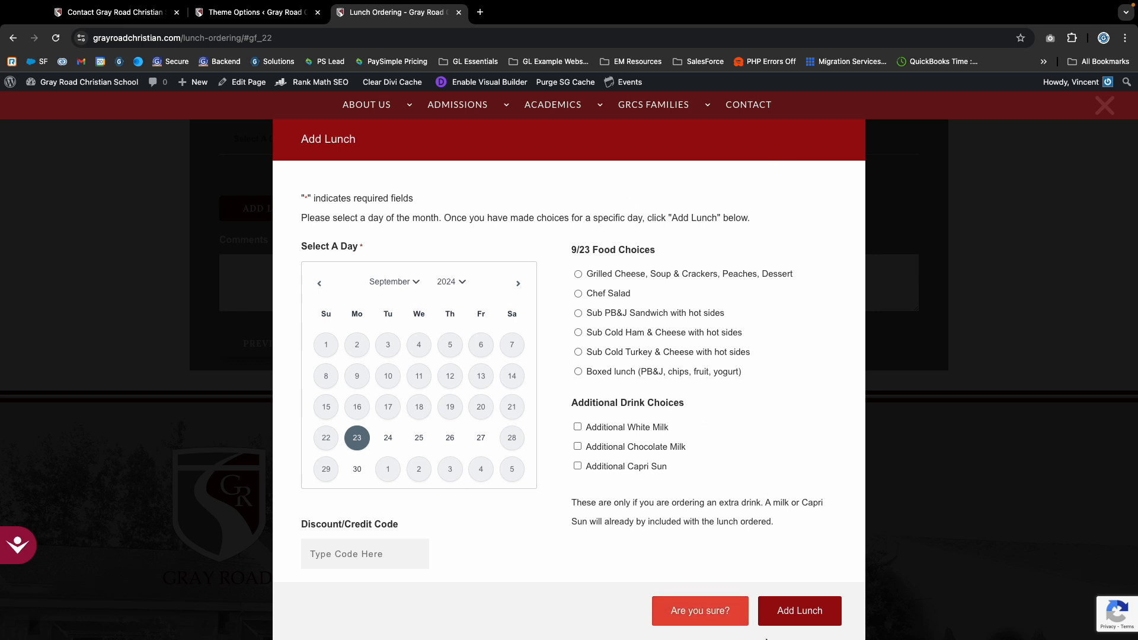
{"action": "left_click", "coordinate": [699, 613]}
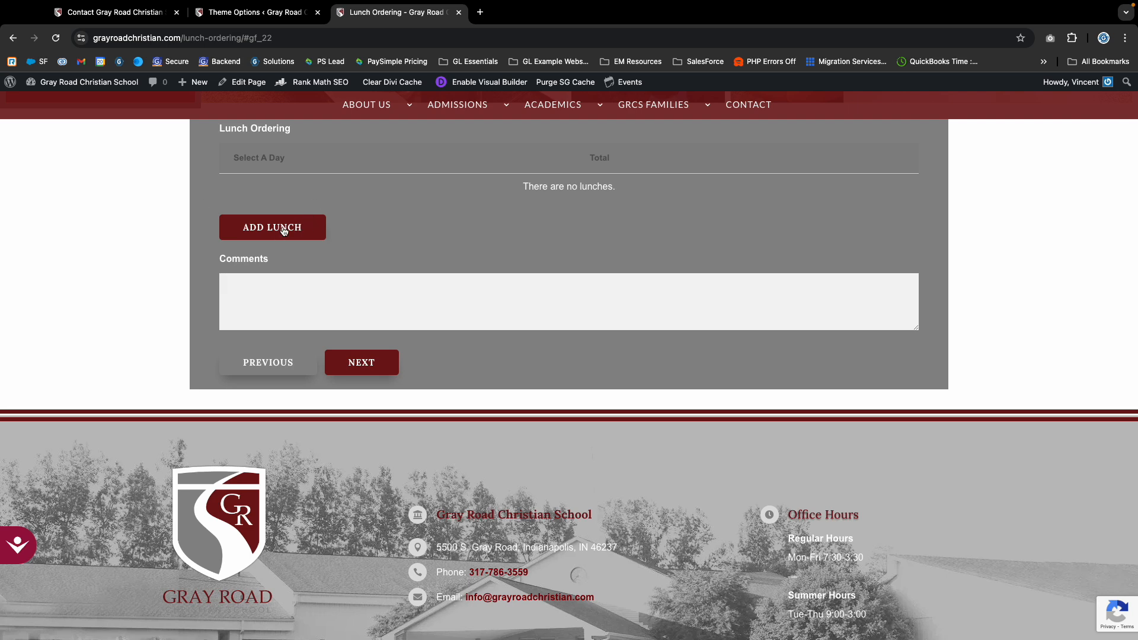
{"action": "scroll", "coordinate": [244, 189], "scroll_direction": "up", "scroll_amount": 3}
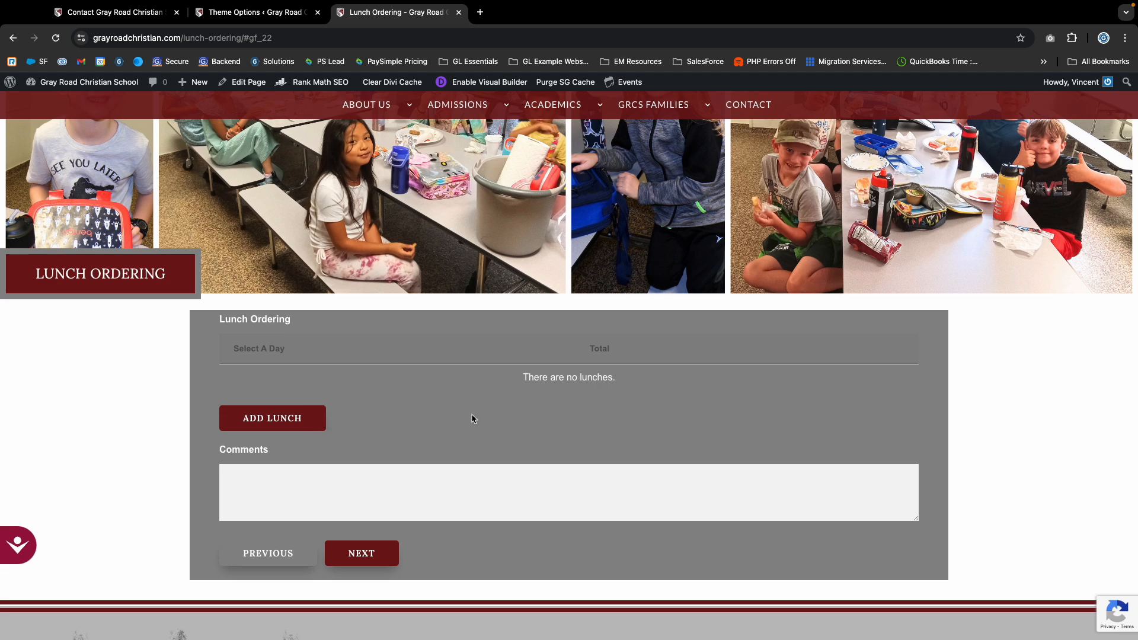
Step: Return to the Divi Theme Options and examine the .gpnf-add-entry rule that styles the Add Lunch button in the Custom CSS
{"action": "left_click", "coordinate": [231, 13]}
{"action": "left_click_drag", "start_coordinate": [566, 407], "coordinate": [594, 521]}
{"action": "scroll", "coordinate": [600, 521], "scroll_direction": "down", "scroll_amount": 3}
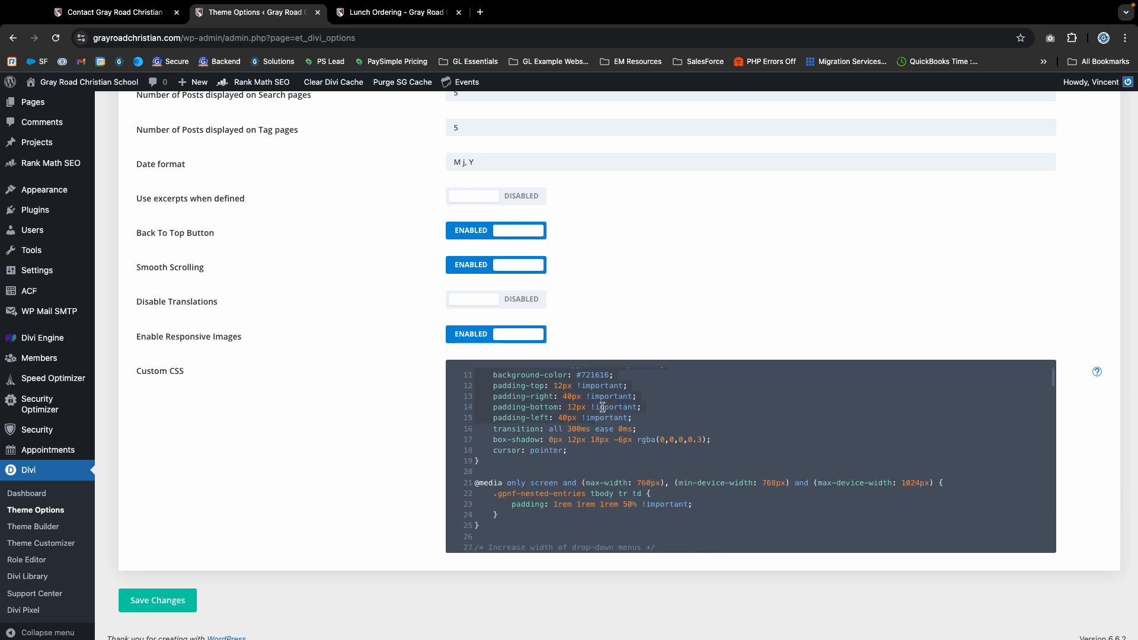
{"action": "scroll", "coordinate": [602, 407], "scroll_direction": "up", "scroll_amount": 3}
{"action": "left_click", "coordinate": [587, 408]}
{"action": "scroll", "coordinate": [522, 392], "scroll_direction": "up", "scroll_amount": 1}
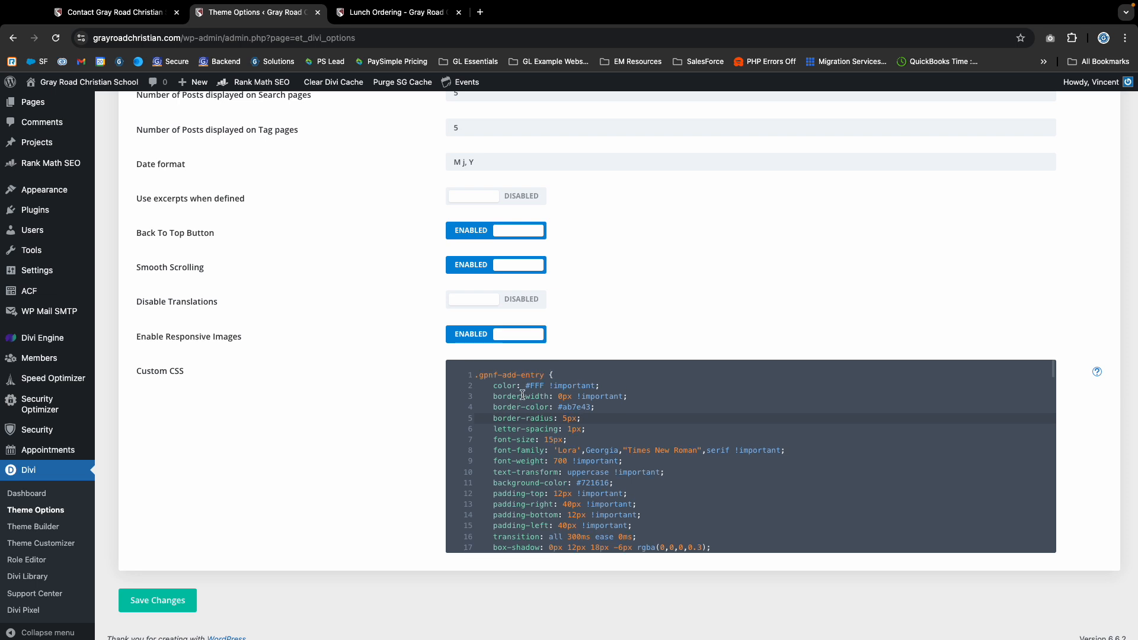
{"action": "left_click", "coordinate": [490, 386]}
{"action": "scroll", "coordinate": [579, 439], "scroll_direction": "down", "scroll_amount": 5}
{"action": "scroll", "coordinate": [580, 444], "scroll_direction": "up", "scroll_amount": 5}
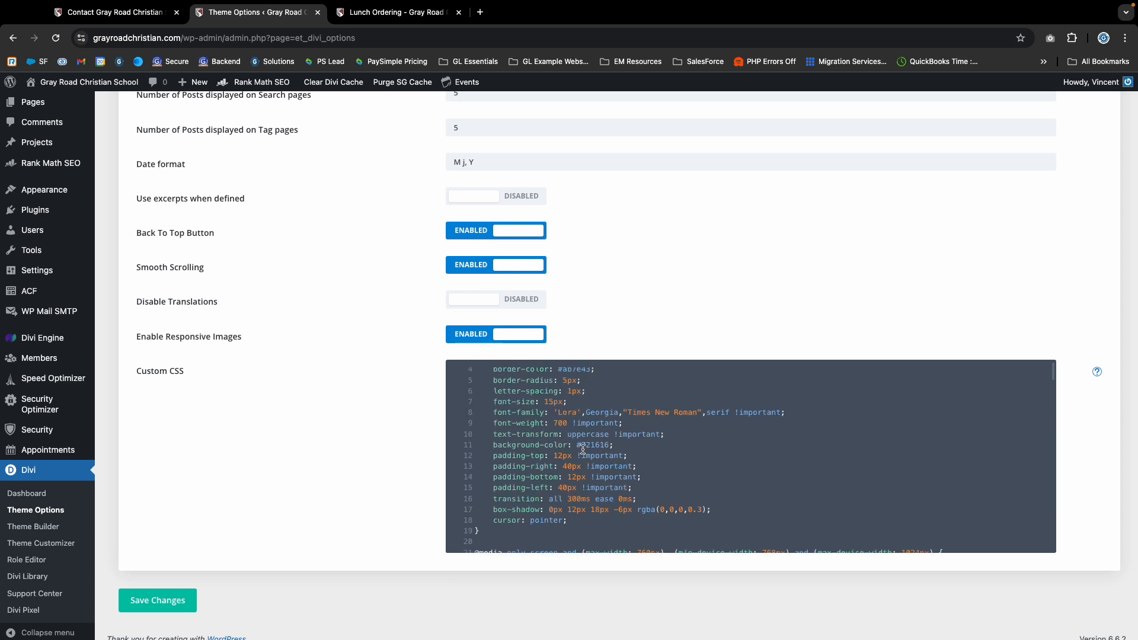
Step: Find the BUTTON HOVER STYLING rule in the Custom CSS and examine its background and color properties
{"action": "scroll", "coordinate": [582, 448], "scroll_direction": "down", "scroll_amount": 4}
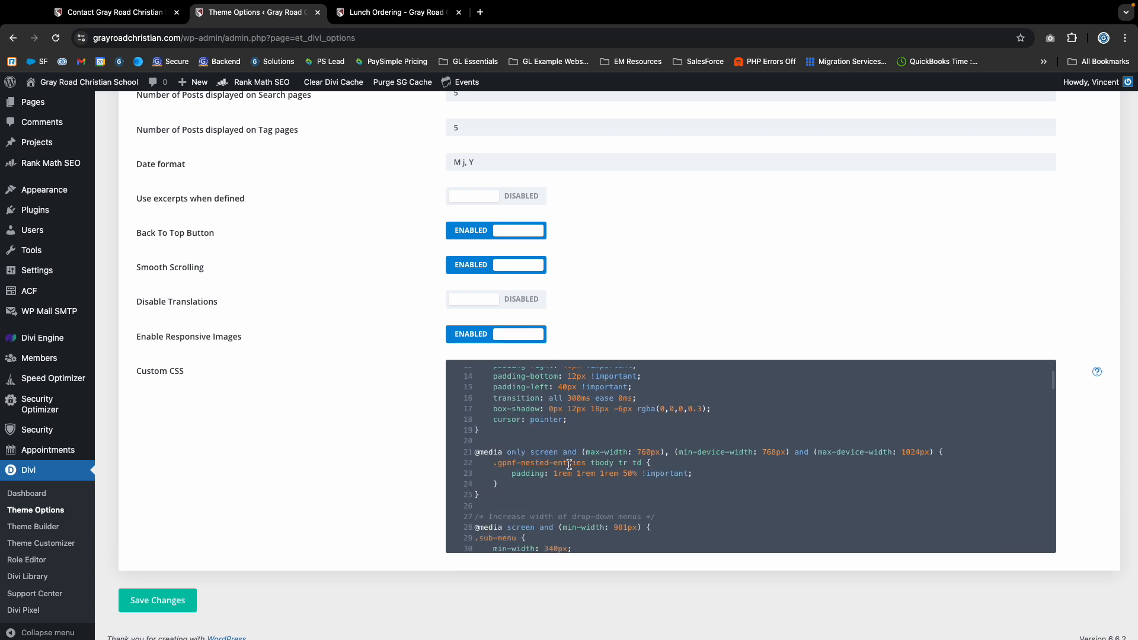
{"action": "scroll", "coordinate": [569, 464], "scroll_direction": "down", "scroll_amount": 2}
{"action": "scroll", "coordinate": [569, 464], "scroll_direction": "down", "scroll_amount": 10}
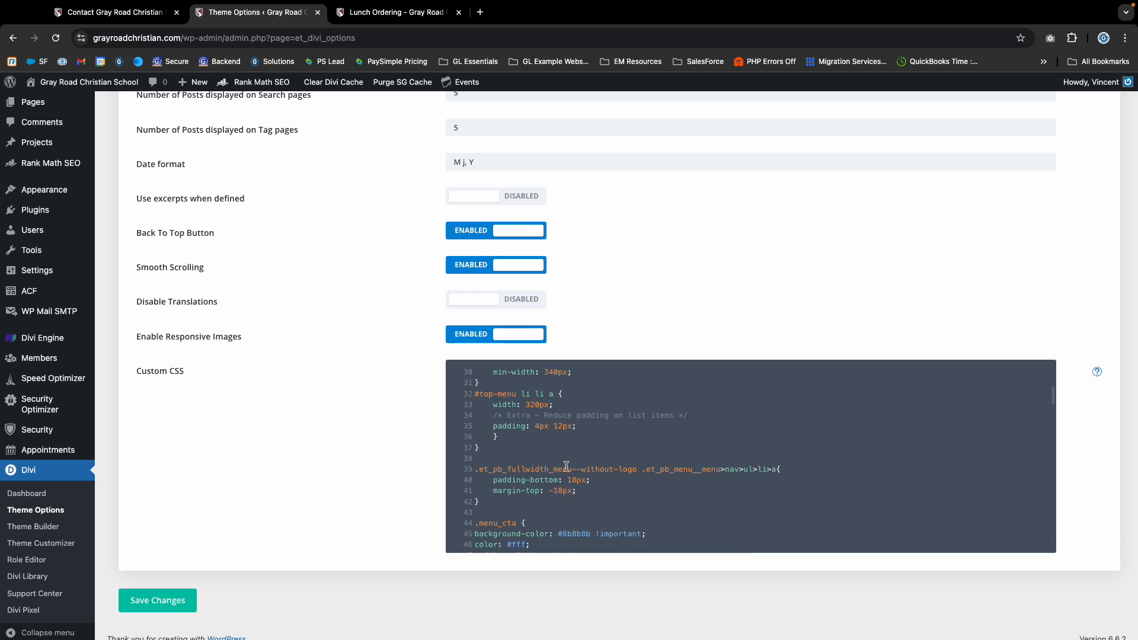
{"action": "scroll", "coordinate": [557, 466], "scroll_direction": "down", "scroll_amount": 3}
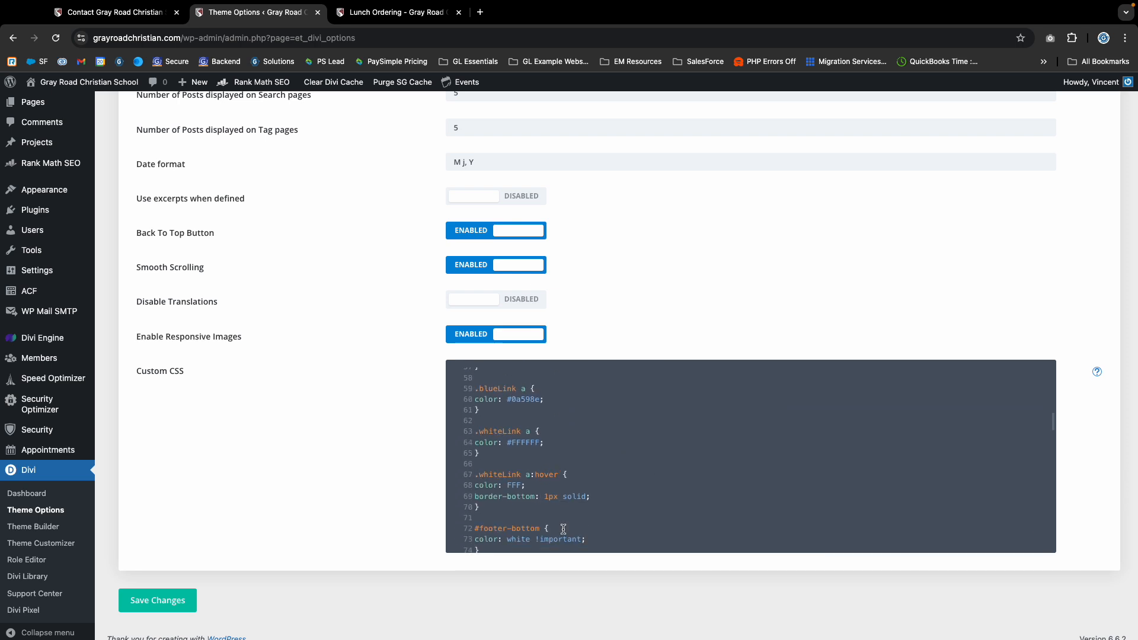
{"action": "scroll", "coordinate": [557, 516], "scroll_direction": "down", "scroll_amount": 15}
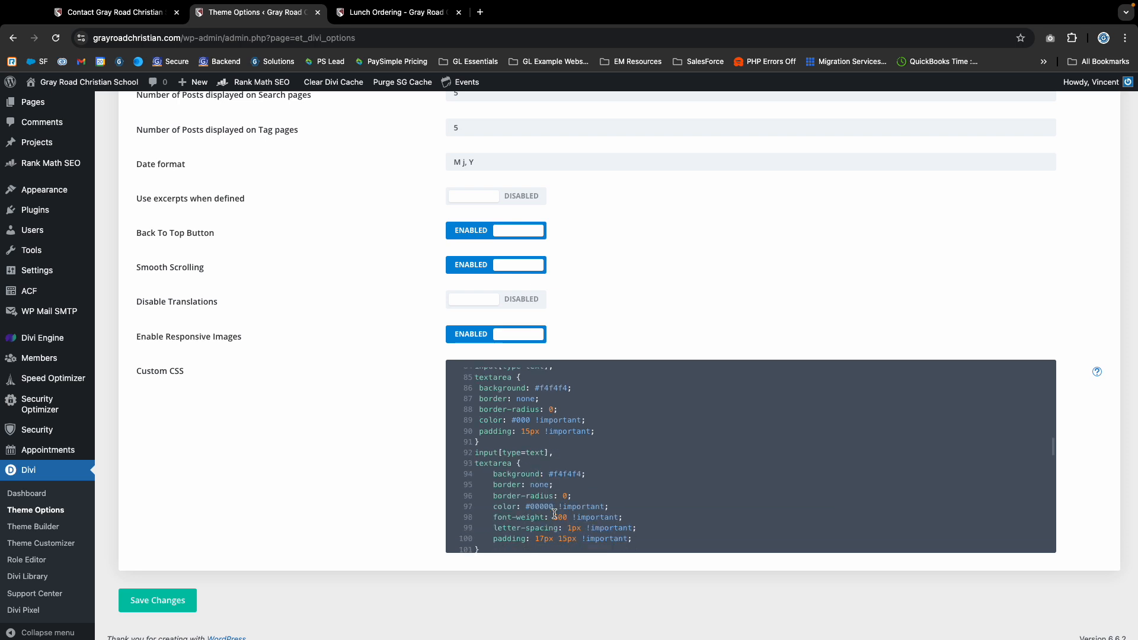
{"action": "scroll", "coordinate": [554, 513], "scroll_direction": "down", "scroll_amount": 6}
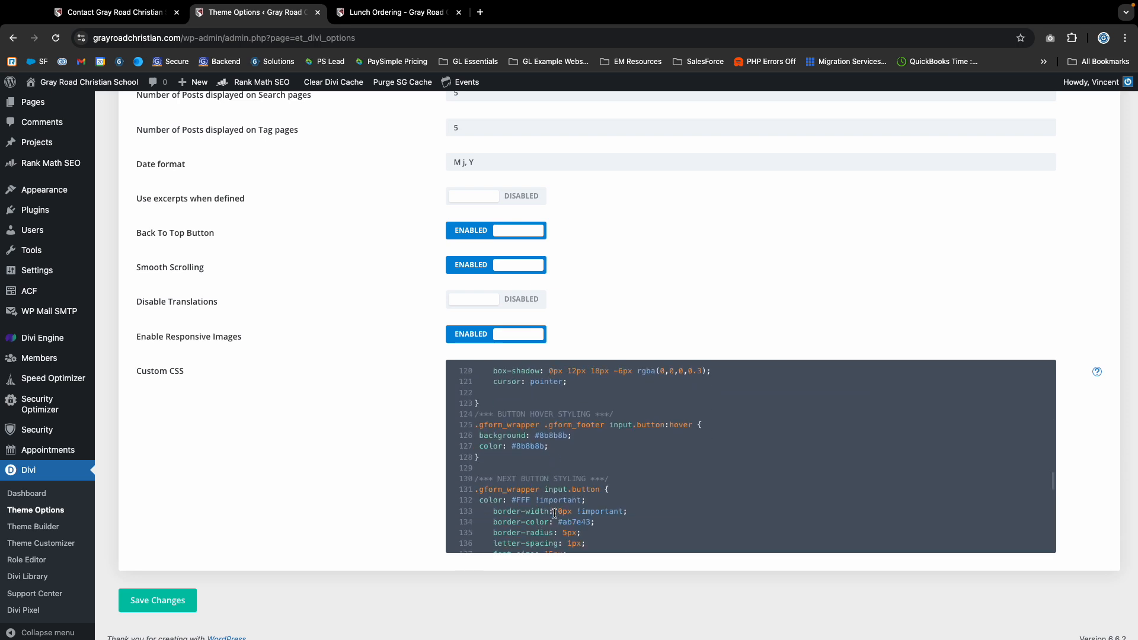
{"action": "left_click_drag", "start_coordinate": [498, 412], "coordinate": [643, 413]}
{"action": "left_click", "coordinate": [506, 446]}
{"action": "left_click_drag", "start_coordinate": [480, 446], "coordinate": [528, 445]}
Step: Review the NEXT BUTTON STYLING rule and the remaining Custom CSS through the vertical menu rule at the end
{"action": "scroll", "coordinate": [555, 508], "scroll_direction": "down", "scroll_amount": 3}
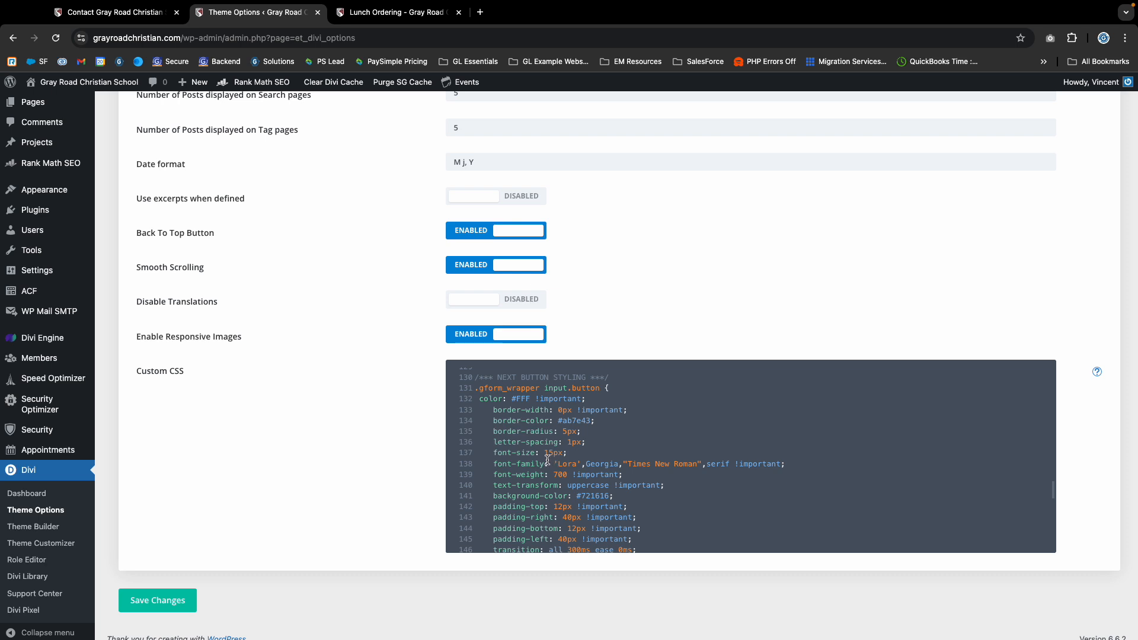
{"action": "scroll", "coordinate": [544, 455], "scroll_direction": "down", "scroll_amount": 2}
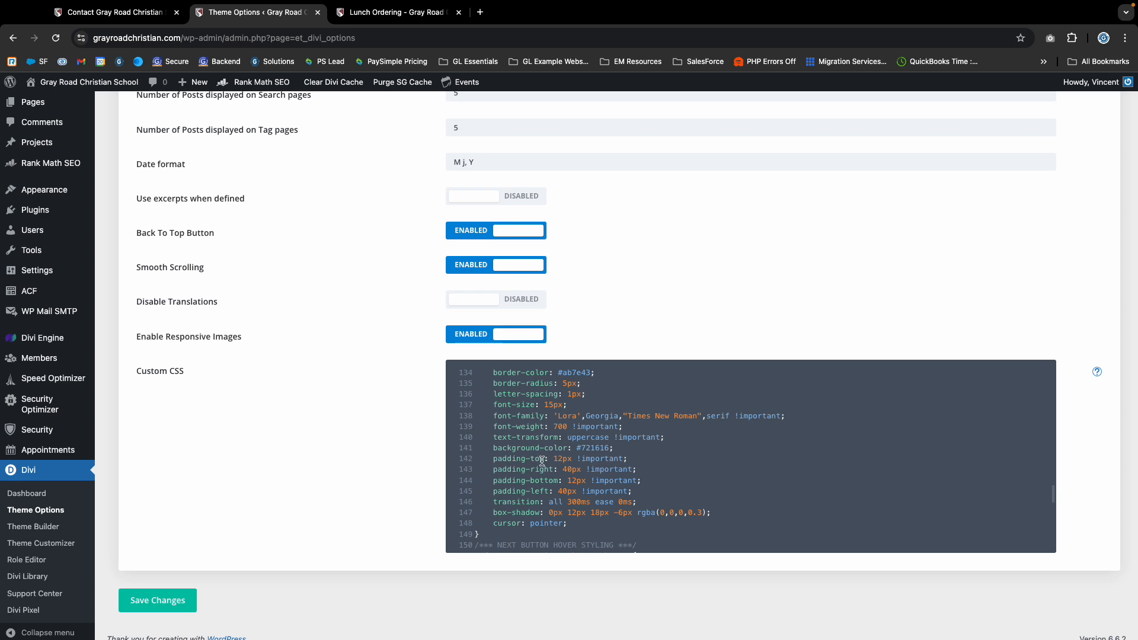
{"action": "scroll", "coordinate": [542, 460], "scroll_direction": "up", "scroll_amount": 2}
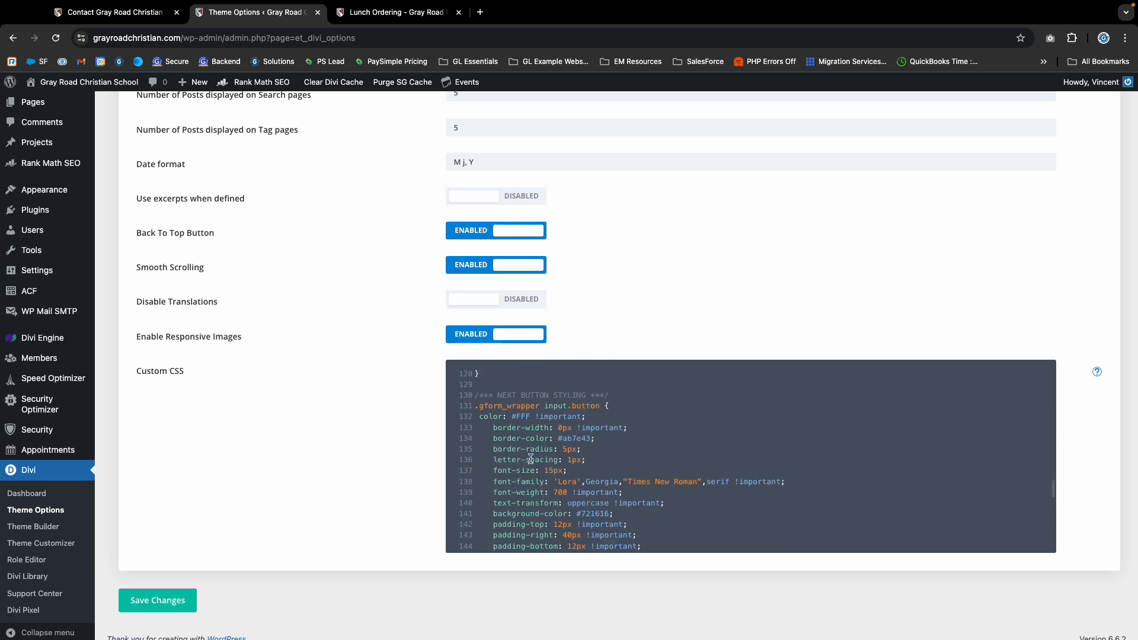
{"action": "scroll", "coordinate": [531, 459], "scroll_direction": "down", "scroll_amount": 10}
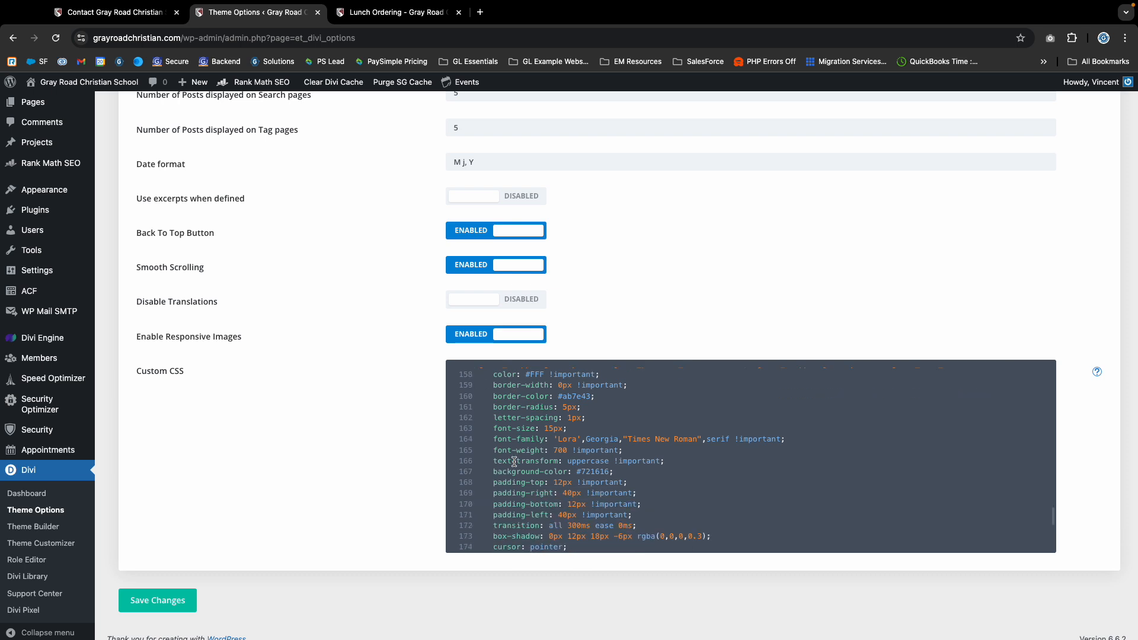
{"action": "scroll", "coordinate": [514, 462], "scroll_direction": "up", "scroll_amount": 3}
{"action": "scroll", "coordinate": [534, 462], "scroll_direction": "down", "scroll_amount": 8}
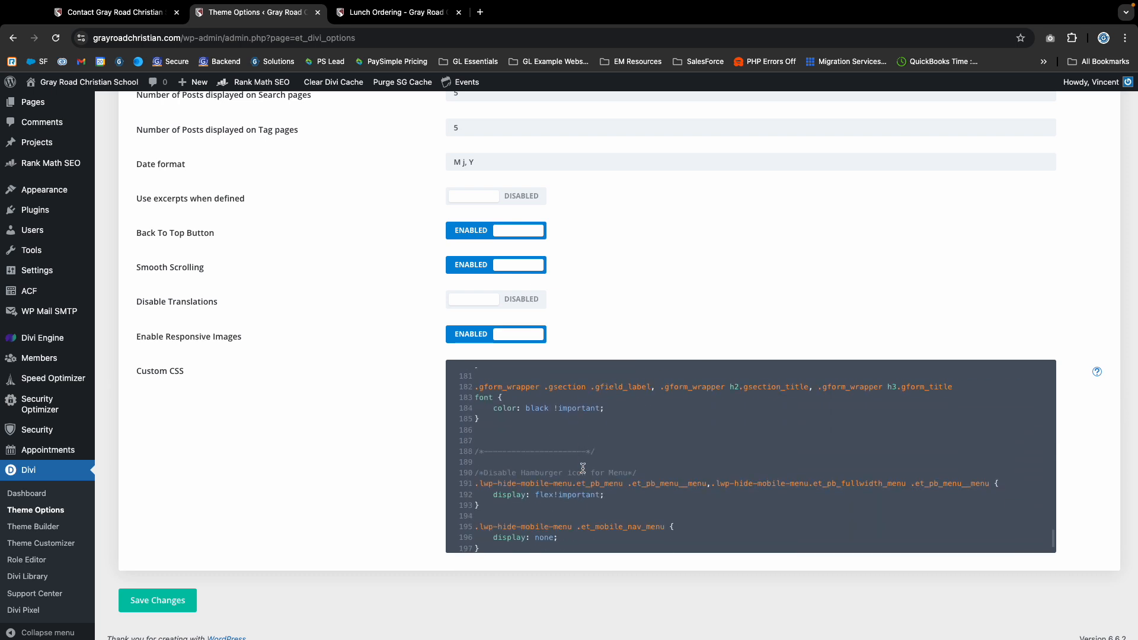
{"action": "scroll", "coordinate": [582, 468], "scroll_direction": "down", "scroll_amount": 2}
{"action": "scroll", "coordinate": [519, 408], "scroll_direction": "down", "scroll_amount": 2}
{"action": "scroll", "coordinate": [527, 450], "scroll_direction": "up", "scroll_amount": 9}
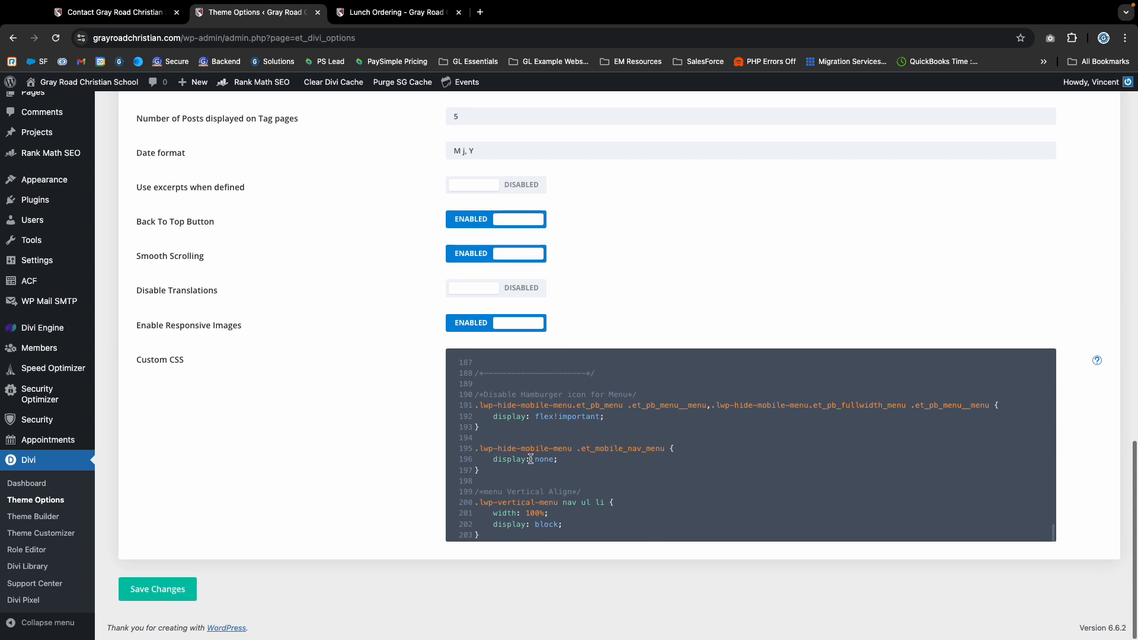
{"action": "scroll", "coordinate": [530, 459], "scroll_direction": "up", "scroll_amount": 17}
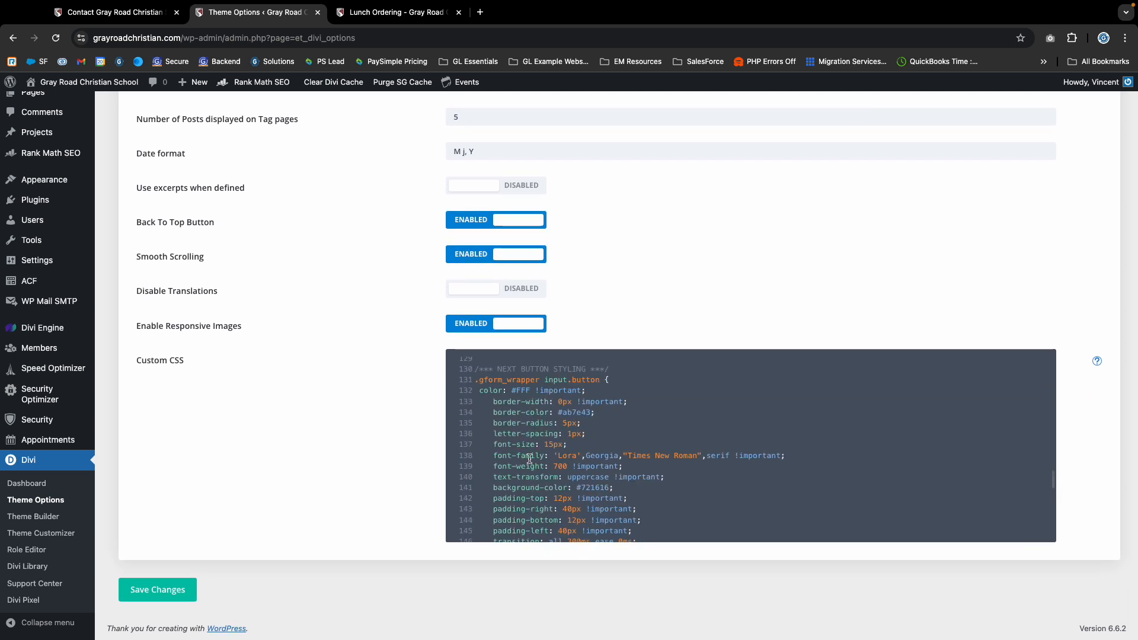
Step: Recheck the form button and button hover rules and the FIELD STYLING section above them in the Custom CSS
{"action": "scroll", "coordinate": [529, 459], "scroll_direction": "down", "scroll_amount": 2}
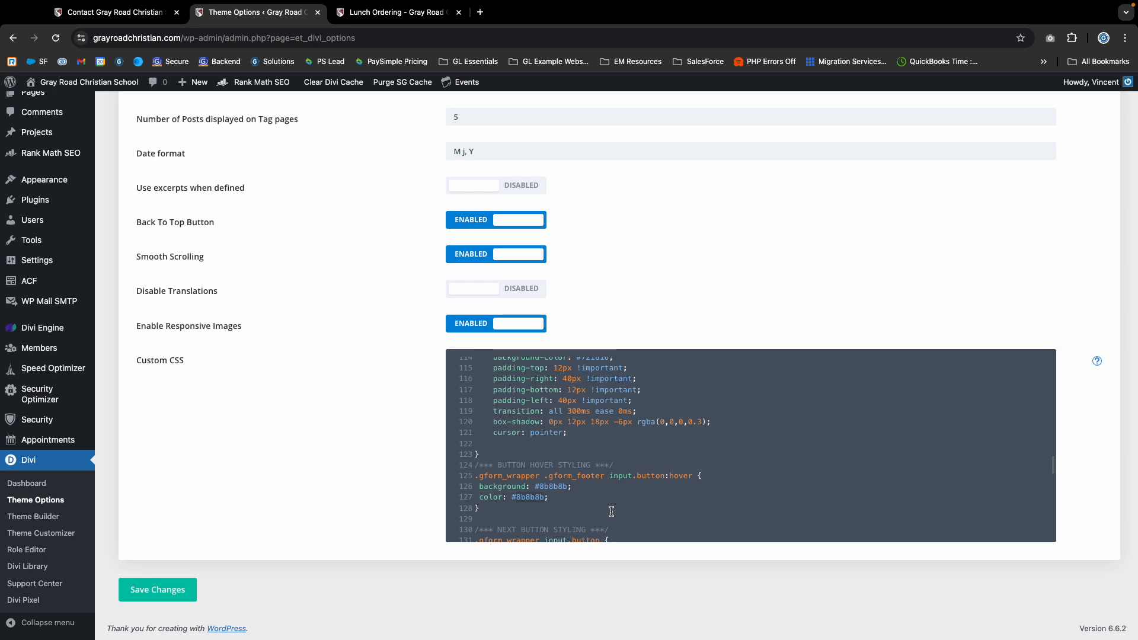
{"action": "left_click", "coordinate": [596, 490]}
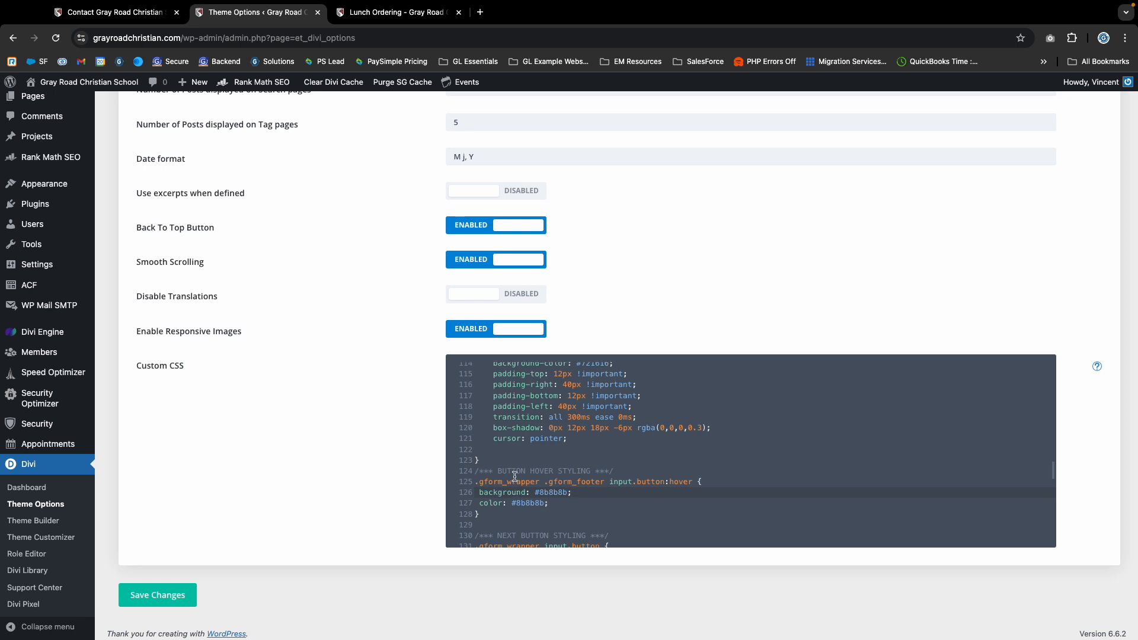
{"action": "scroll", "coordinate": [515, 479], "scroll_direction": "up", "scroll_amount": 1}
{"action": "scroll", "coordinate": [515, 478], "scroll_direction": "down", "scroll_amount": 1}
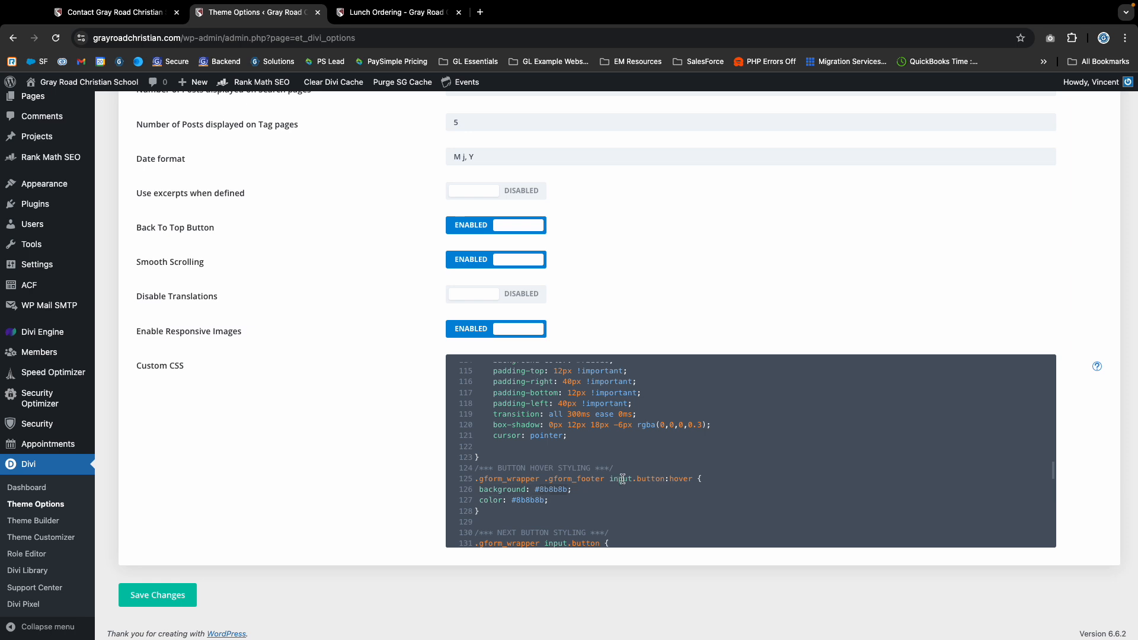
{"action": "scroll", "coordinate": [547, 477], "scroll_direction": "up", "scroll_amount": 6}
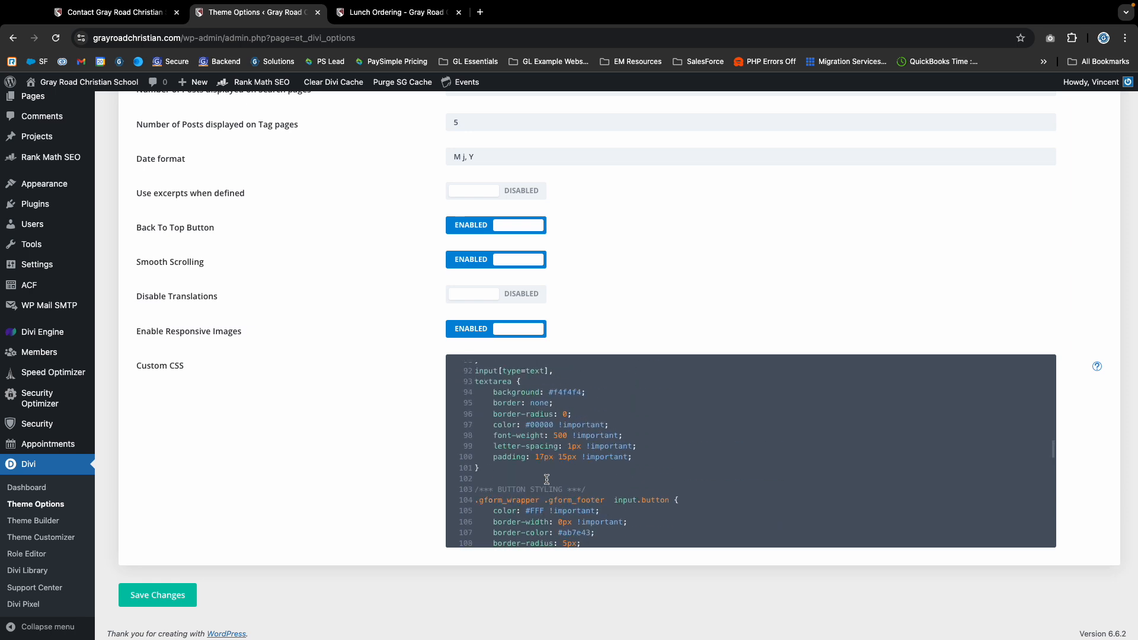
{"action": "scroll", "coordinate": [568, 475], "scroll_direction": "up", "scroll_amount": 3}
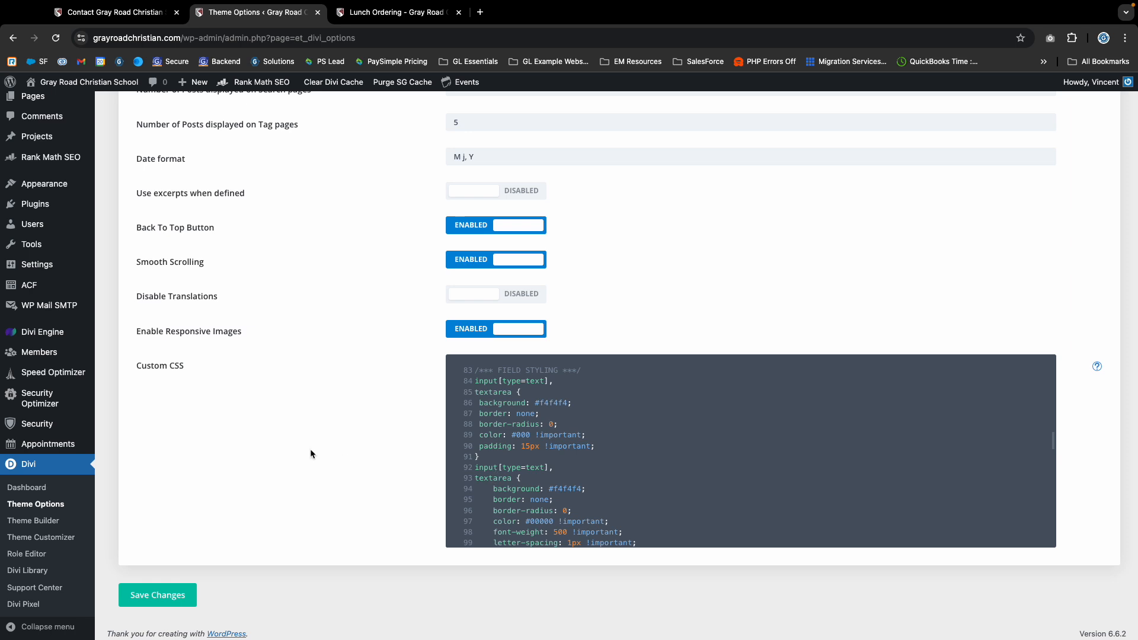
Step: Switch to the Contact page and look over its navigation links, contact form, Submit button and contact detail links
{"action": "left_click", "coordinate": [114, 12]}
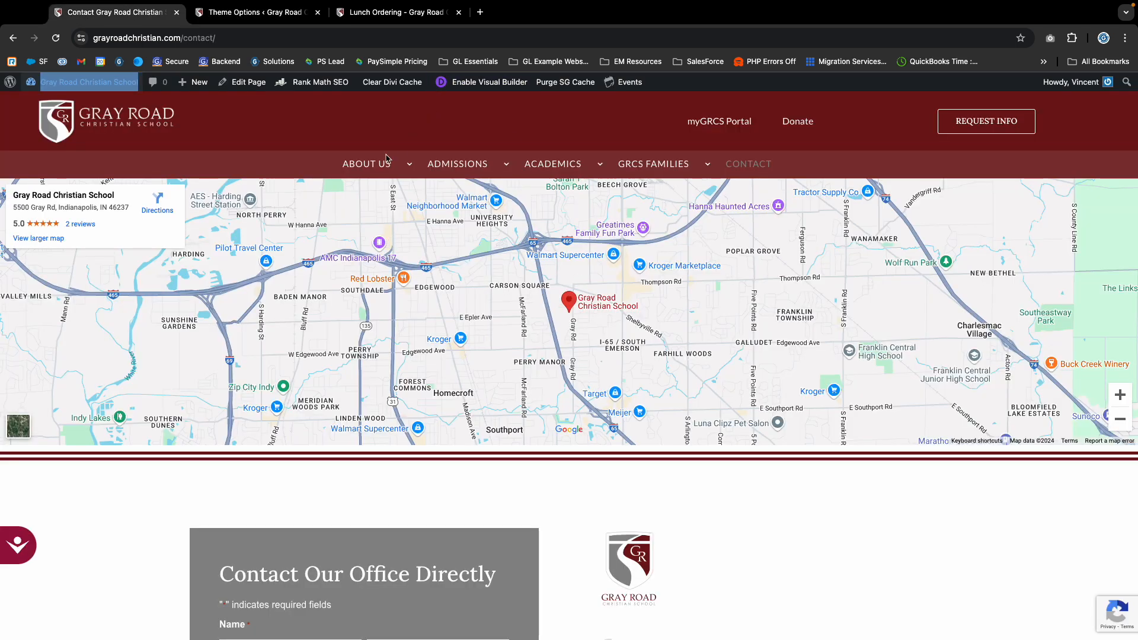
{"action": "mouse_move", "coordinate": [381, 164]}
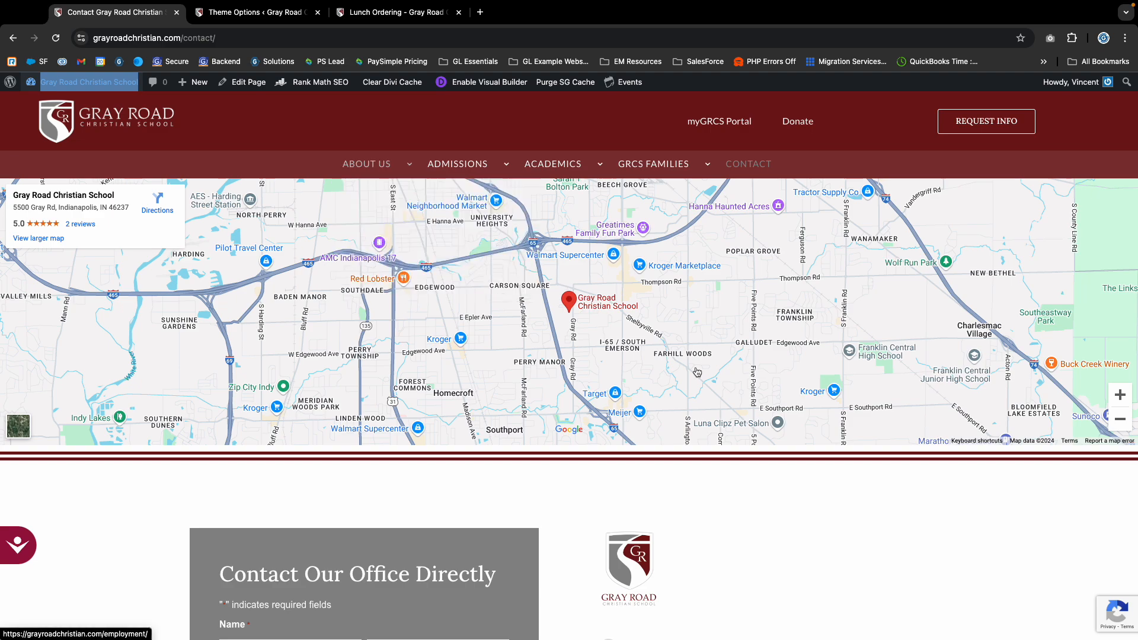
{"action": "scroll", "coordinate": [667, 432], "scroll_direction": "down", "scroll_amount": 4}
{"action": "scroll", "coordinate": [619, 377], "scroll_direction": "down", "scroll_amount": 4}
{"action": "scroll", "coordinate": [606, 348], "scroll_direction": "up", "scroll_amount": 8}
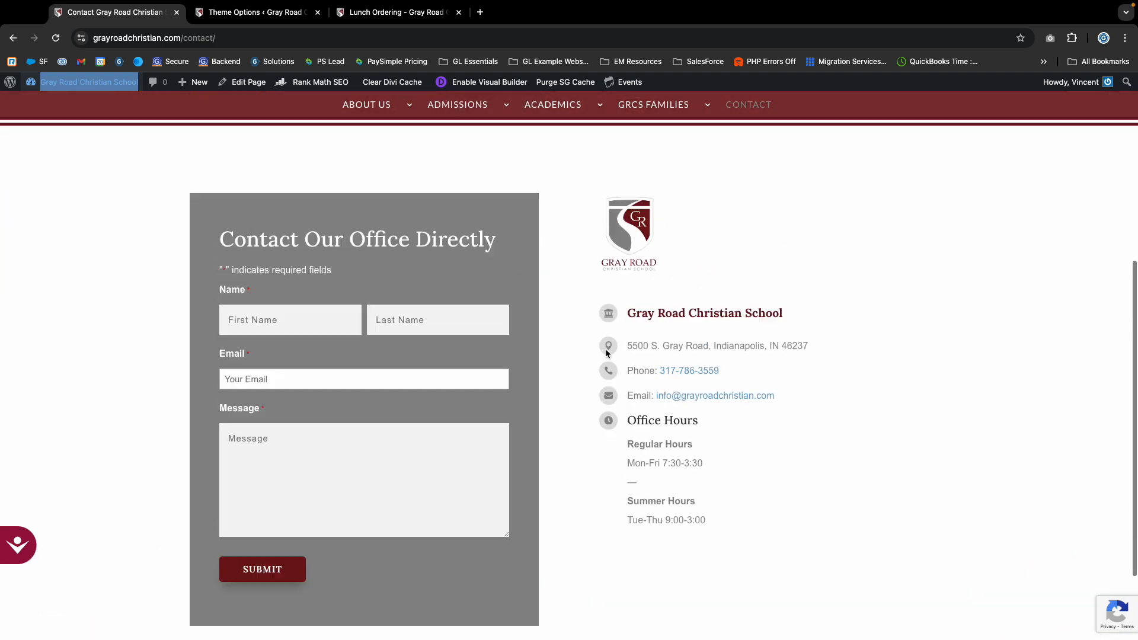
{"action": "scroll", "coordinate": [611, 354], "scroll_direction": "down", "scroll_amount": 5}
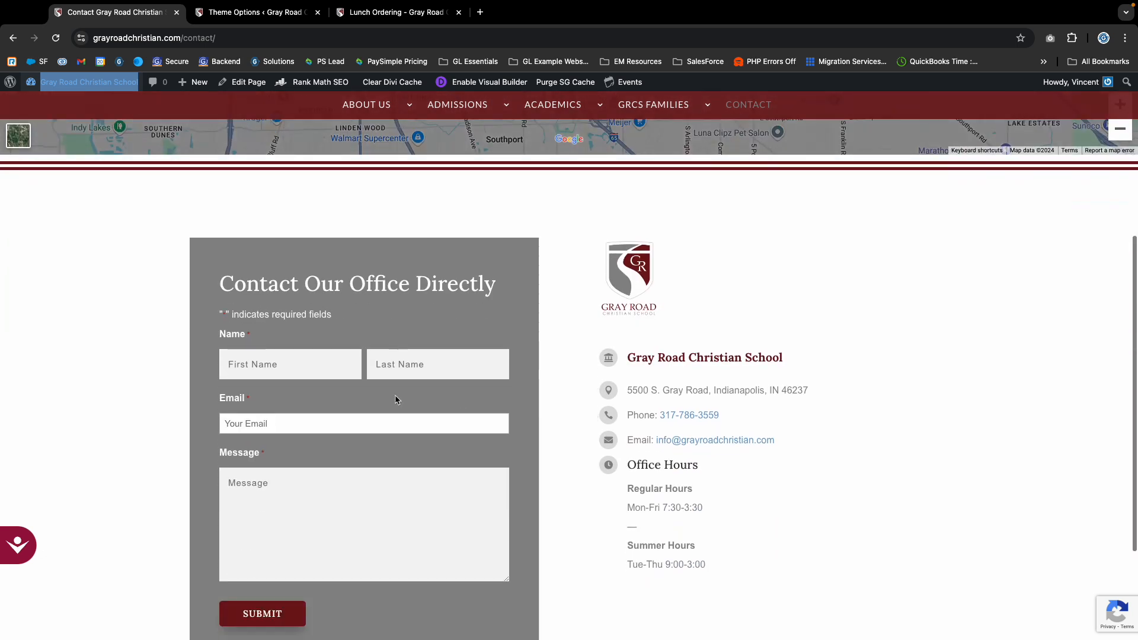
{"action": "scroll", "coordinate": [467, 226], "scroll_direction": "up", "scroll_amount": 1}
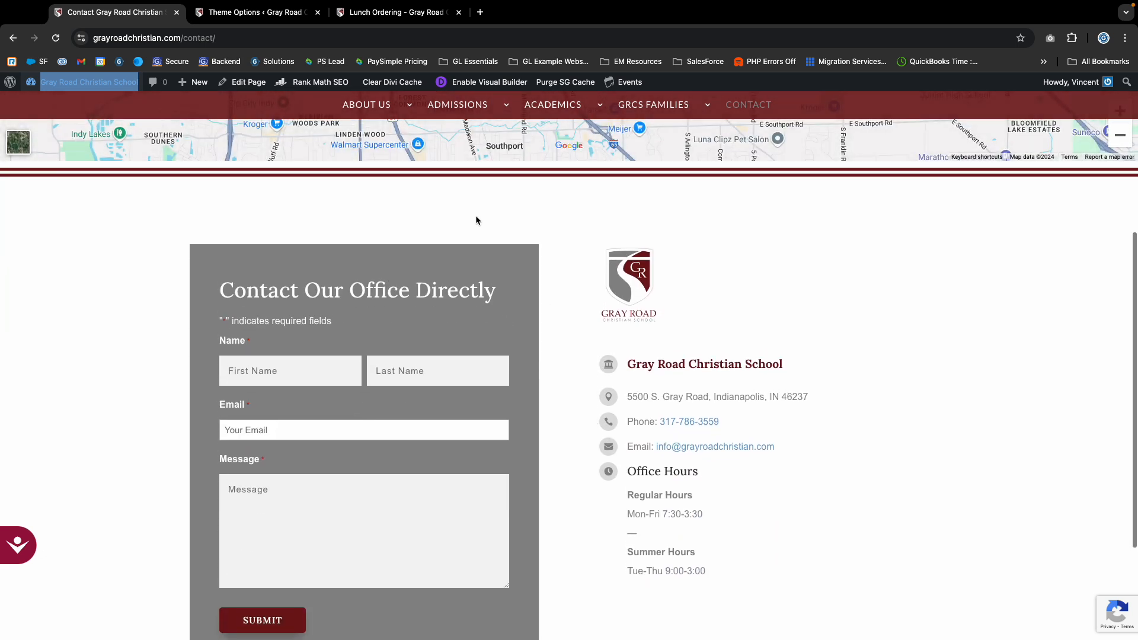